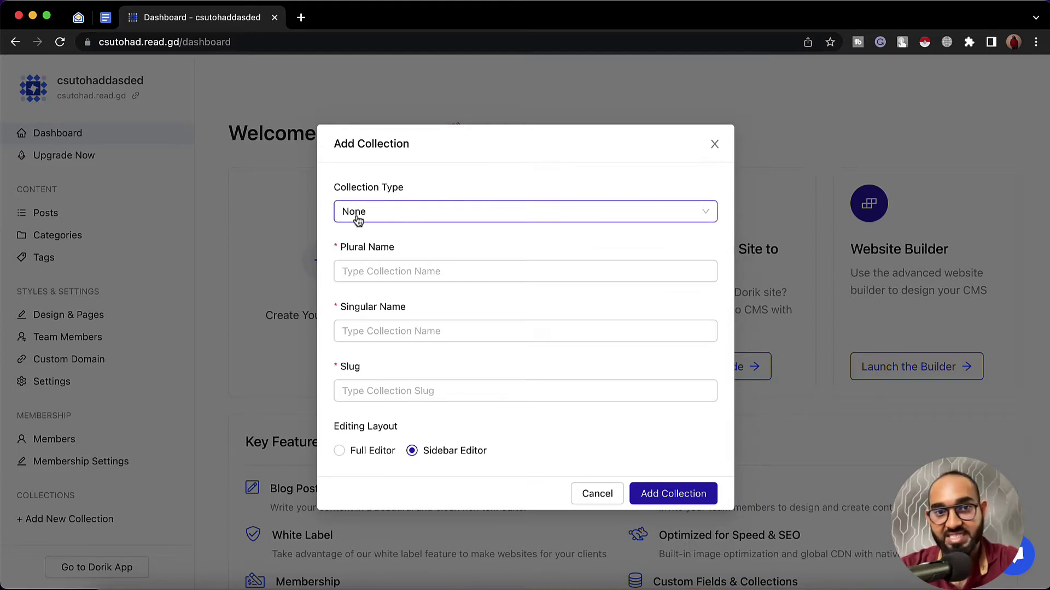
left_click(372, 274)
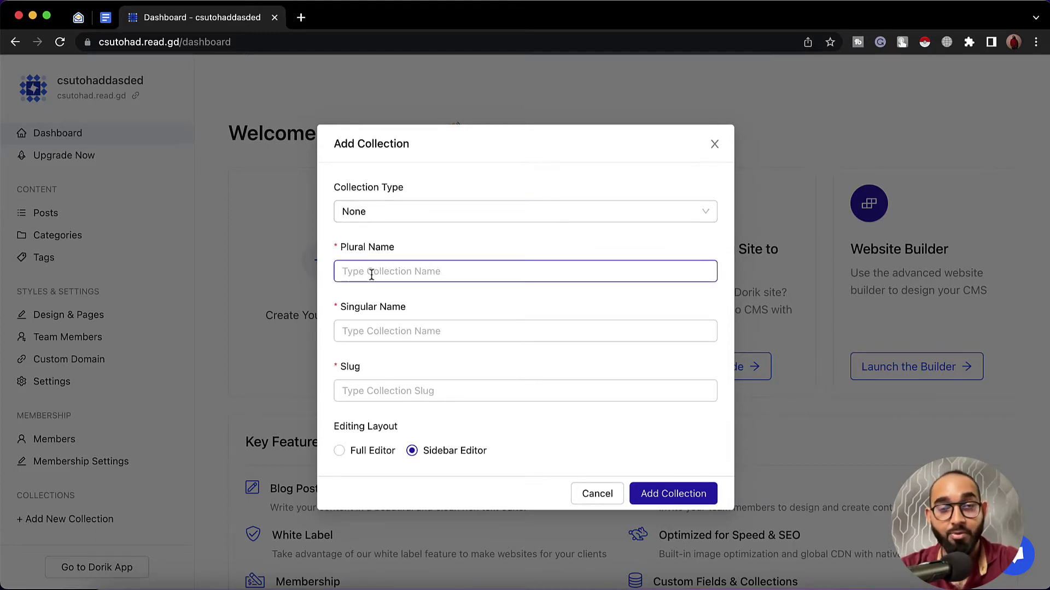
left_click(388, 330)
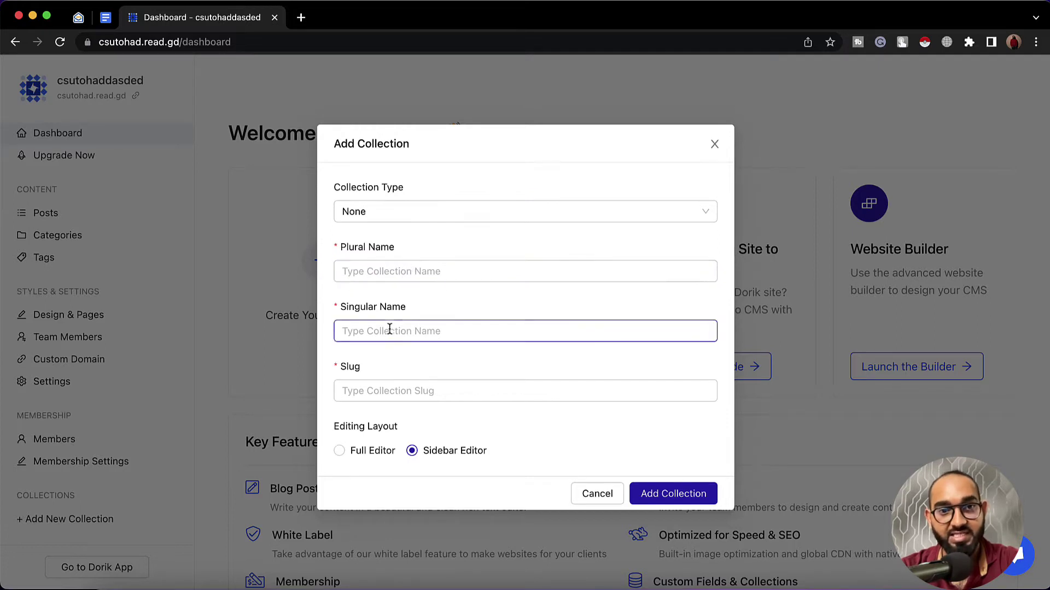
left_click(374, 387)
left_click(403, 331)
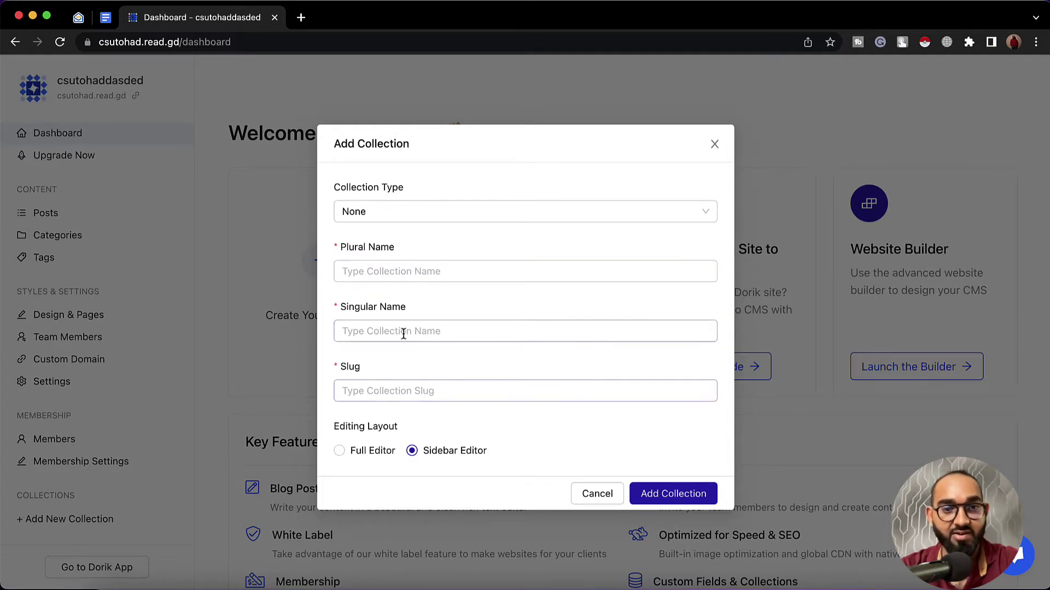
left_click(393, 389)
left_click(416, 272)
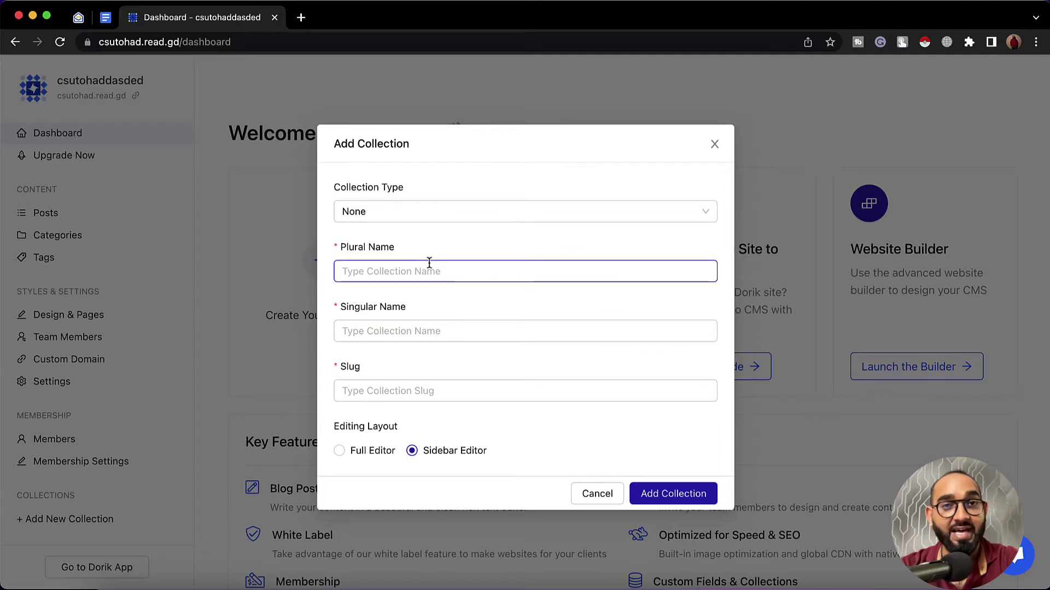
left_click(356, 215)
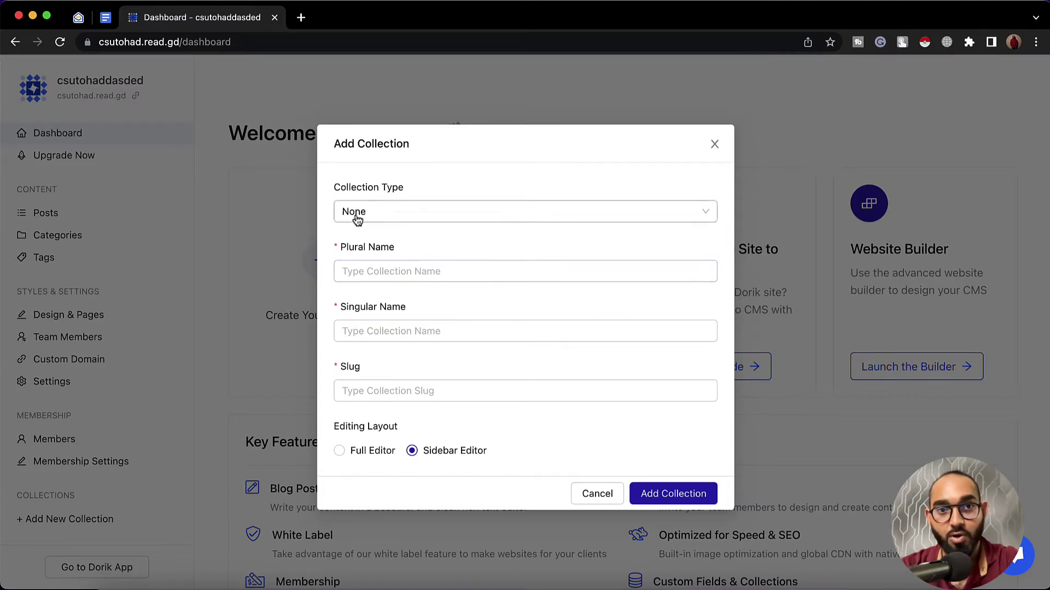
Set the new collection's type to Project
left_click(421, 213)
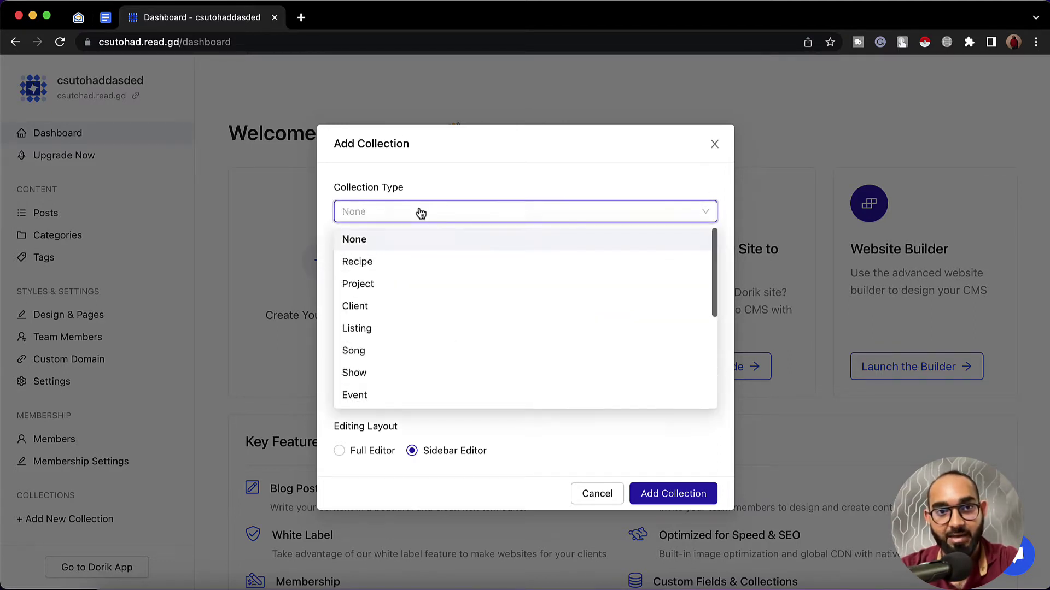
scroll(412, 370, "down", 1)
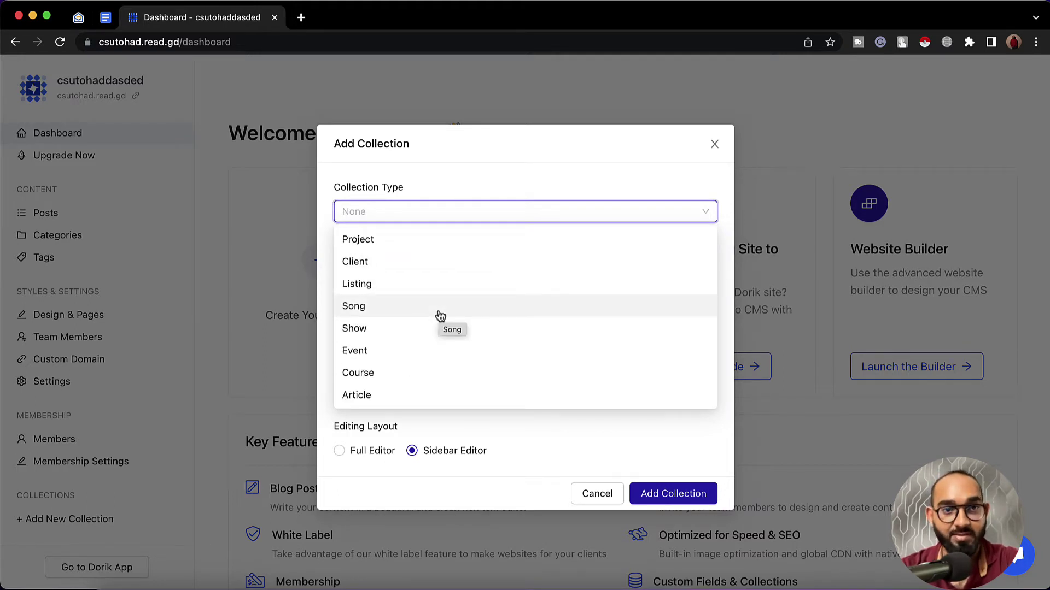
scroll(438, 315, "up", 1)
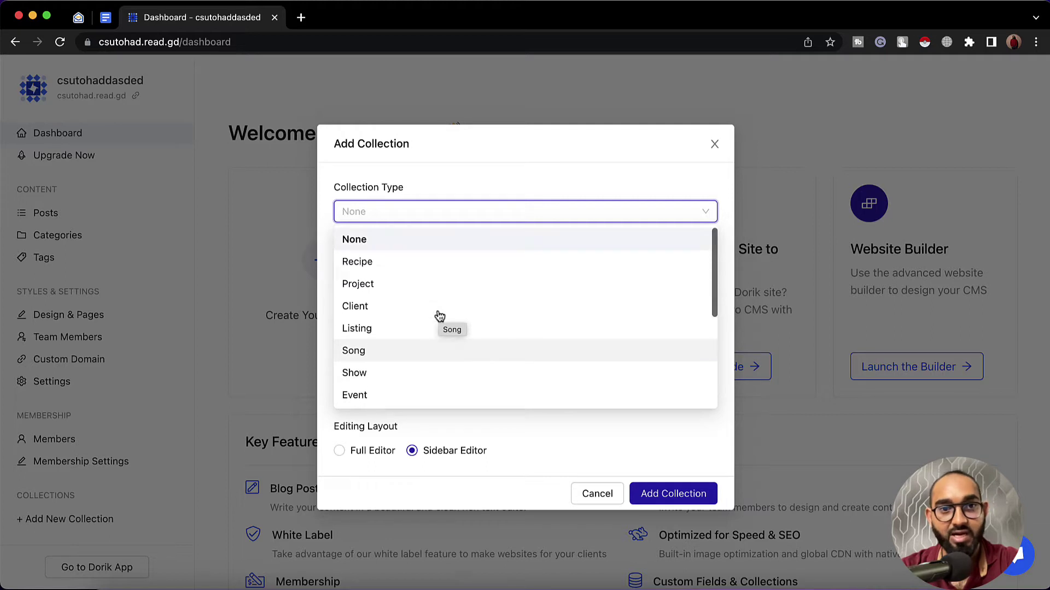
left_click(378, 290)
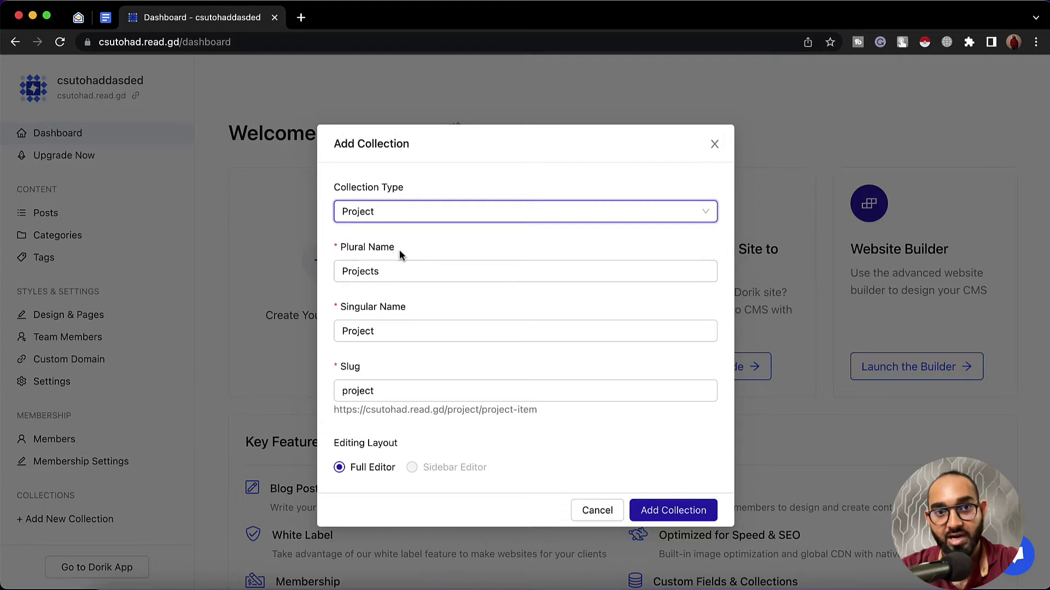
left_click(402, 270)
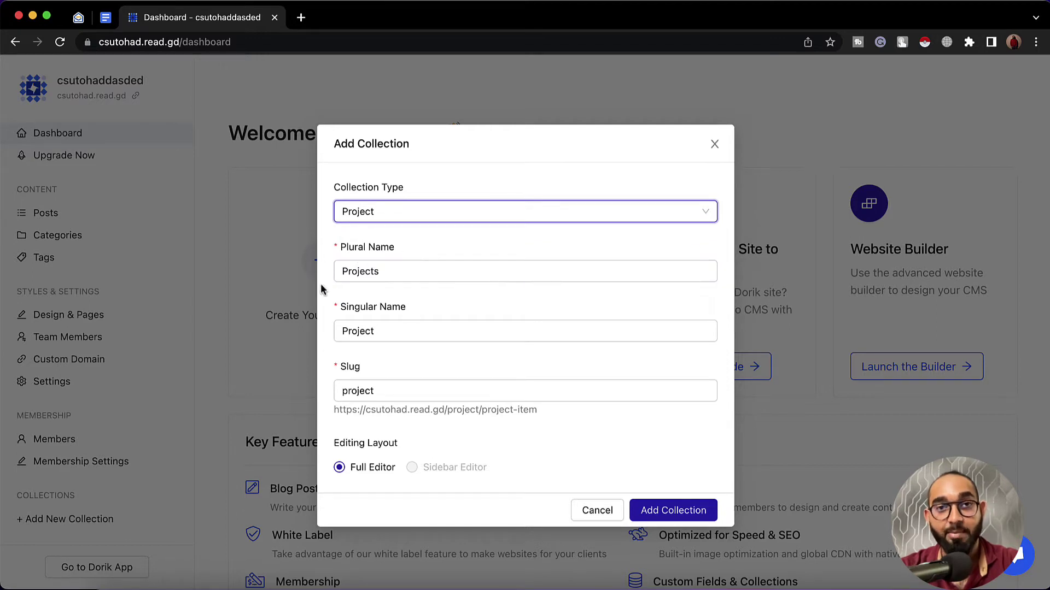
left_click(381, 325)
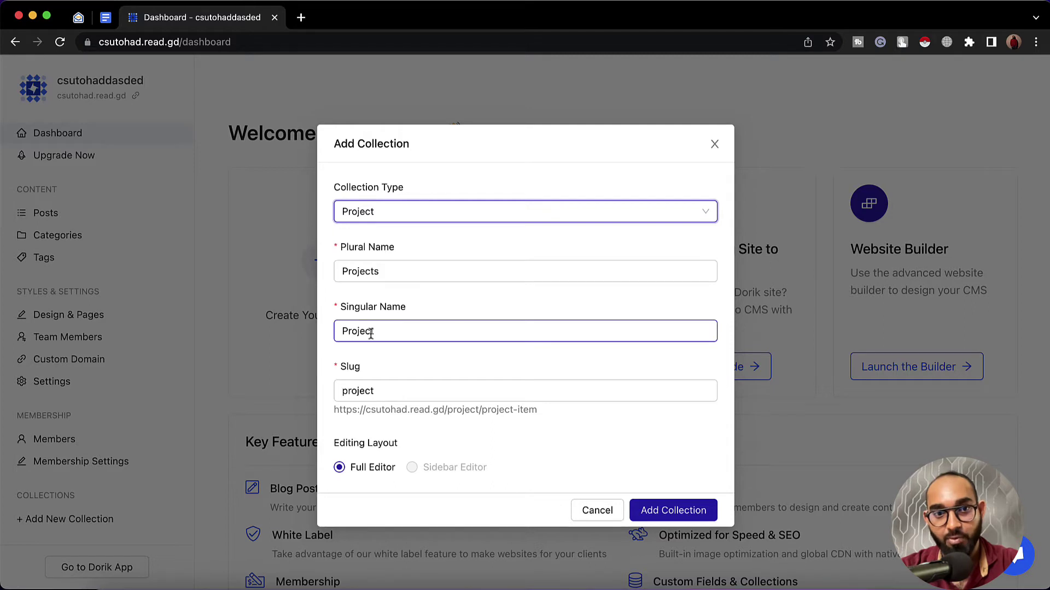
left_click(383, 270)
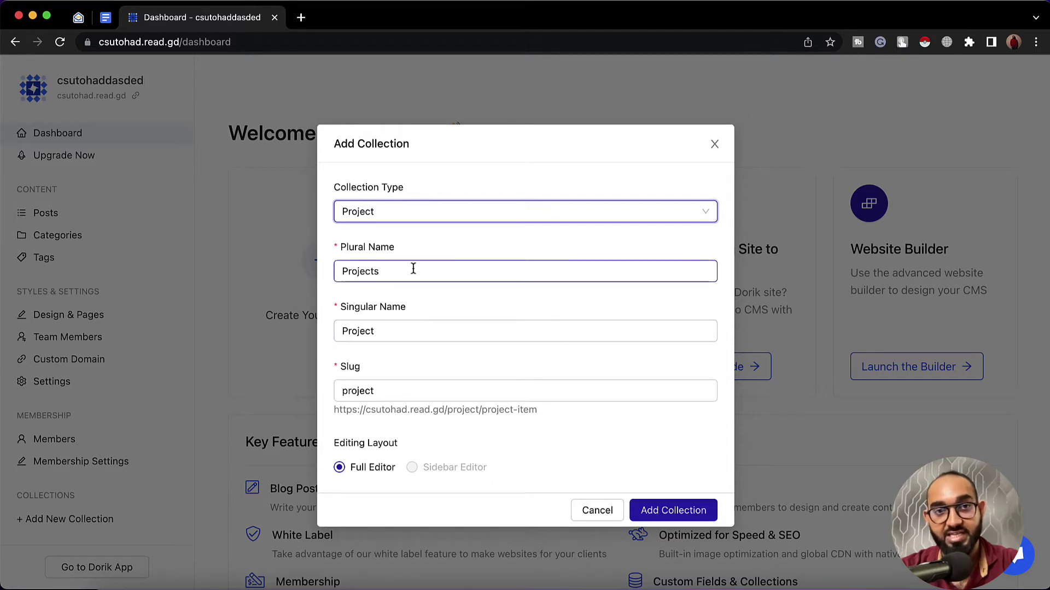
left_click(348, 331)
left_click(327, 340)
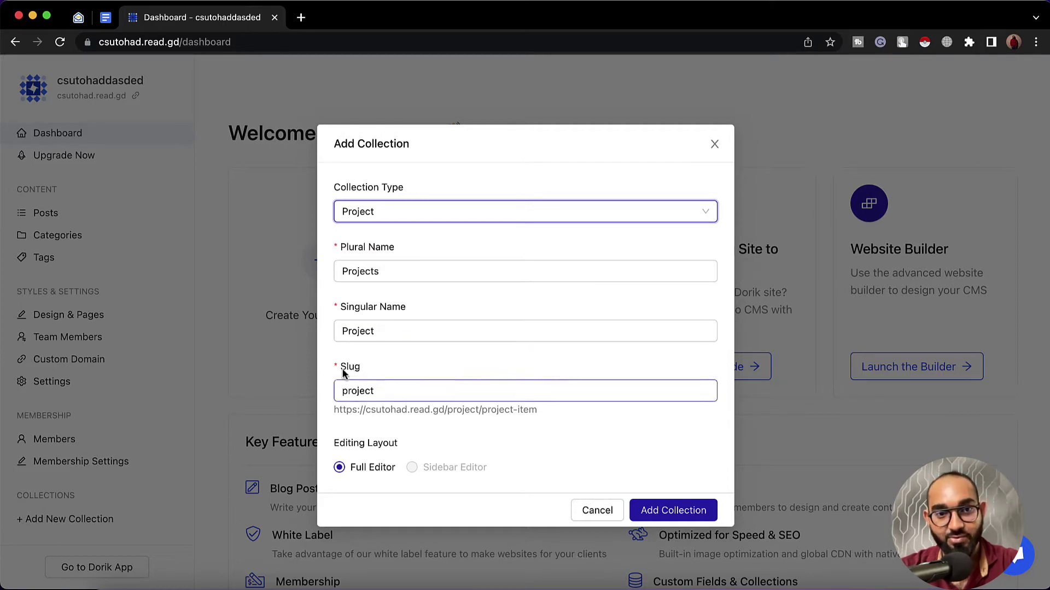
left_click(385, 390)
type("-")
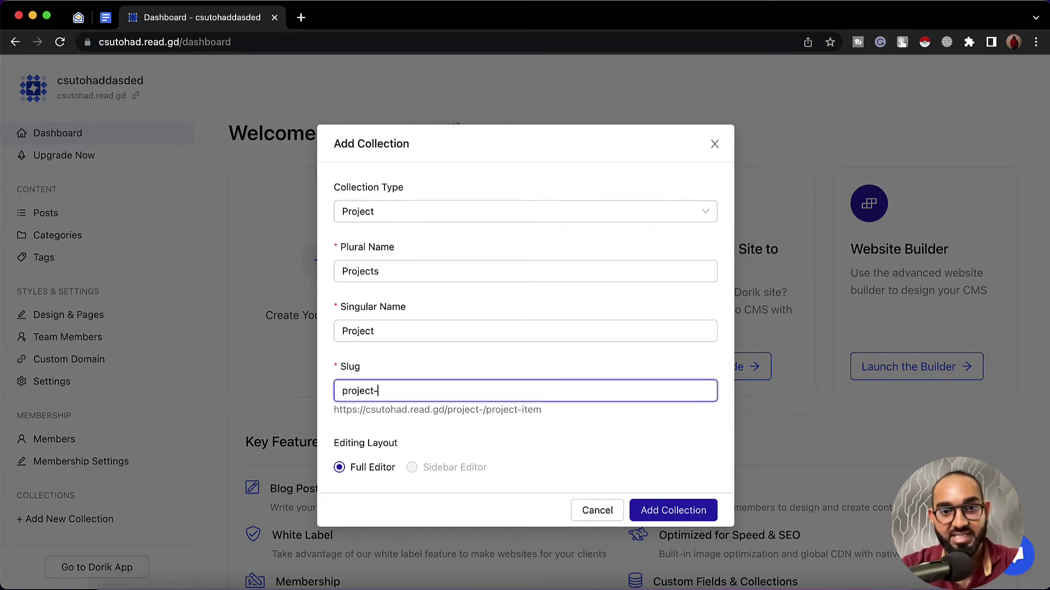
type("dhd")
key("super+a")
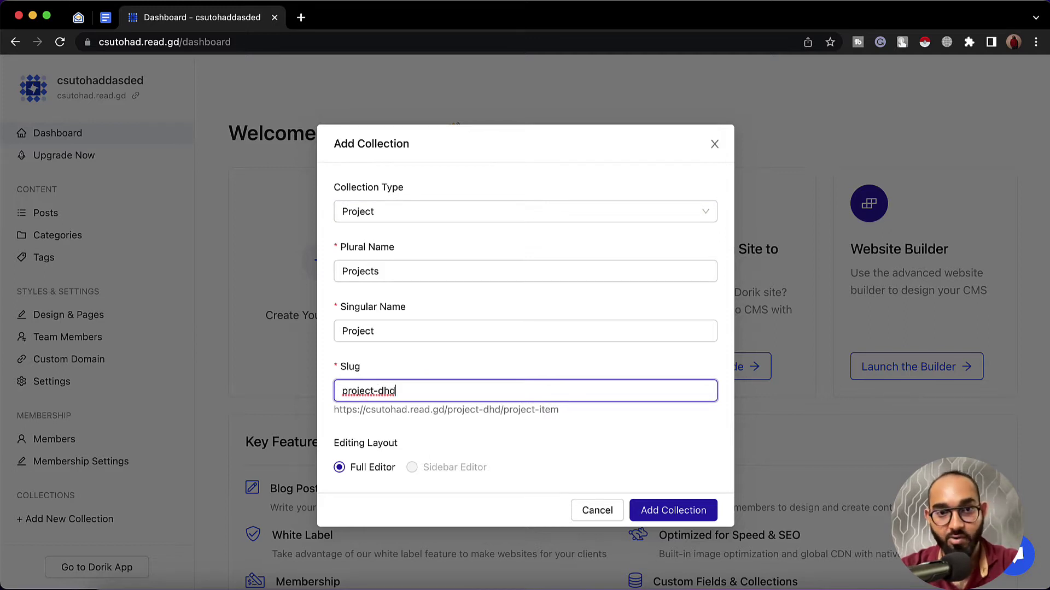
key("Right")
key("BackSpace")
key("BackSpace")
key("BackSpace")
key("BackSpace")
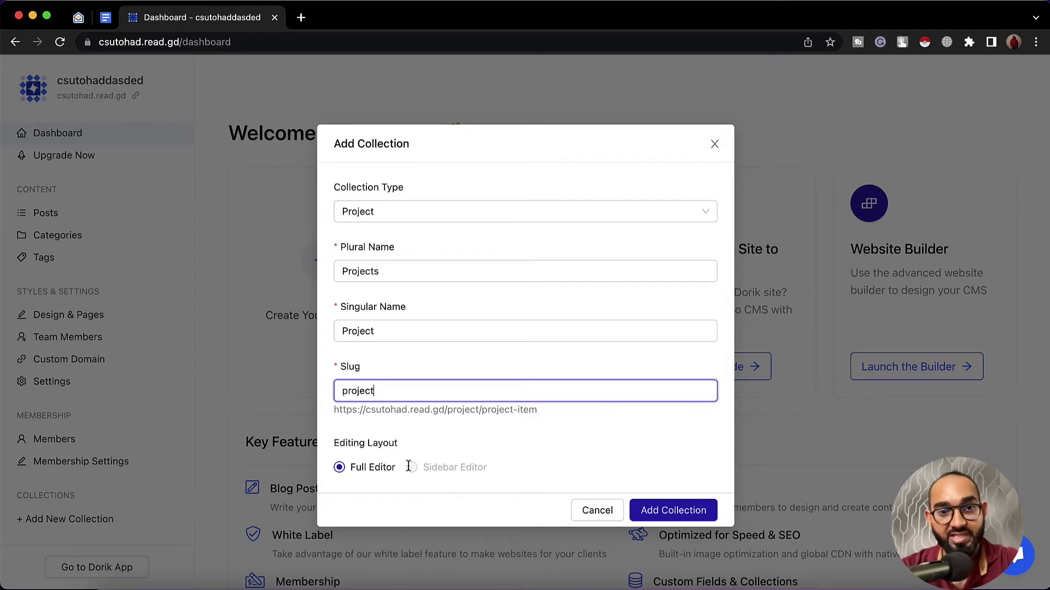
Create the Projects collection with the filled-in settings and add 10 sample projects to it
left_click(694, 512)
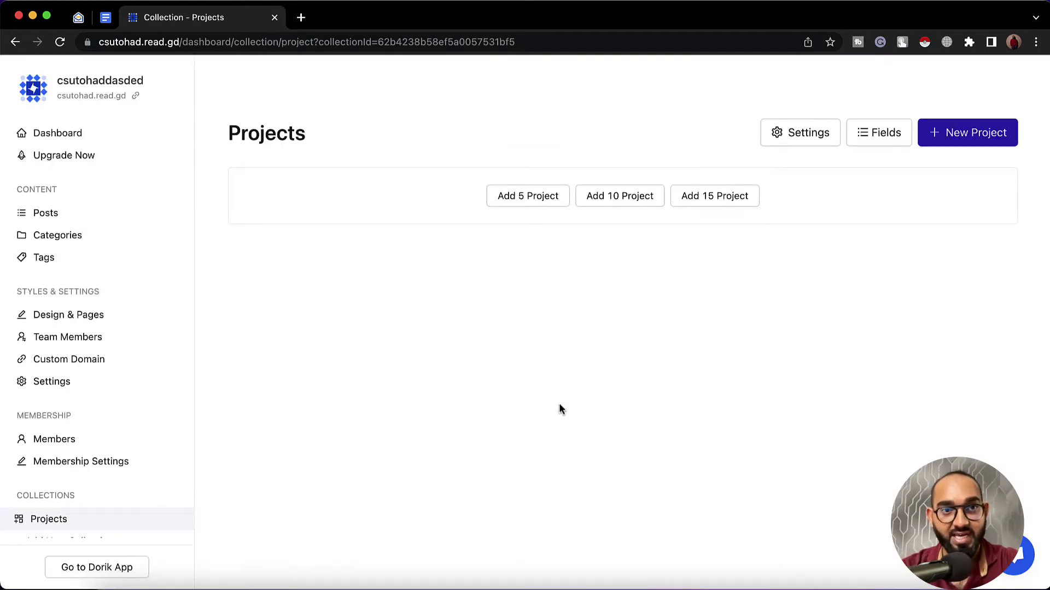
double_click(277, 142)
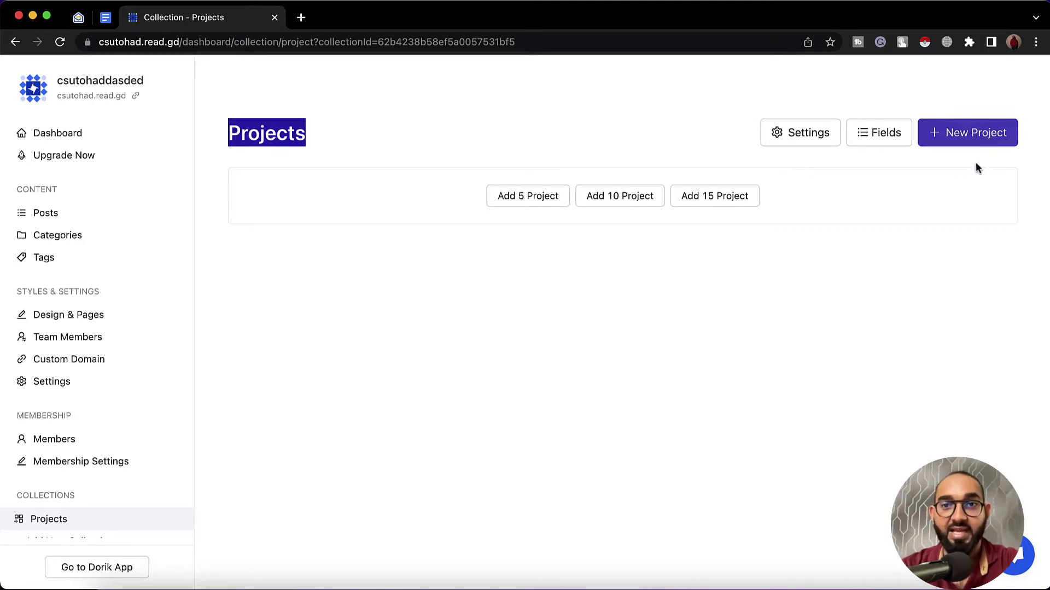
left_click(602, 218)
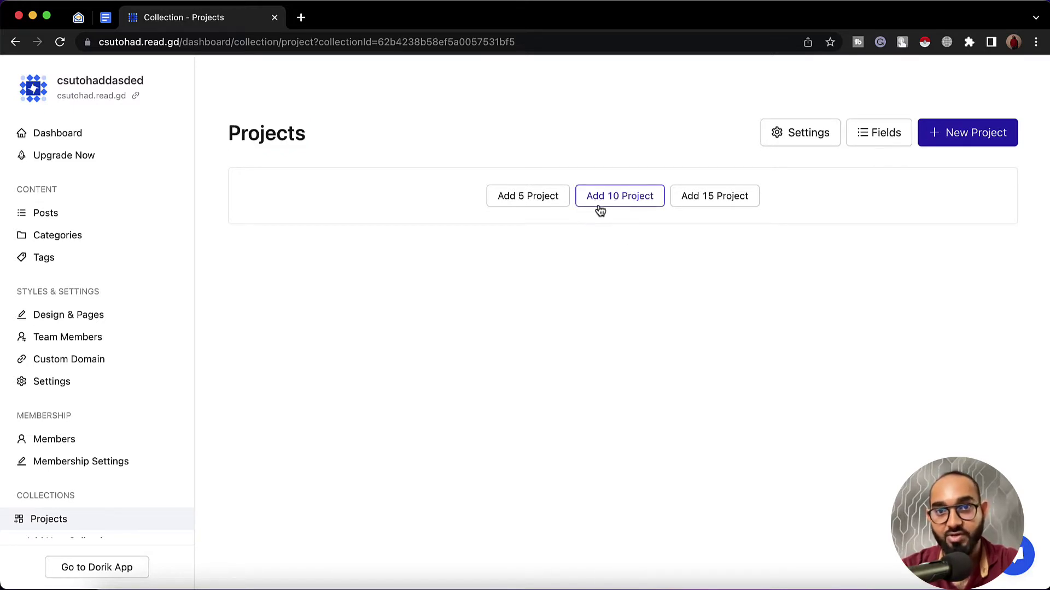
left_click(599, 207)
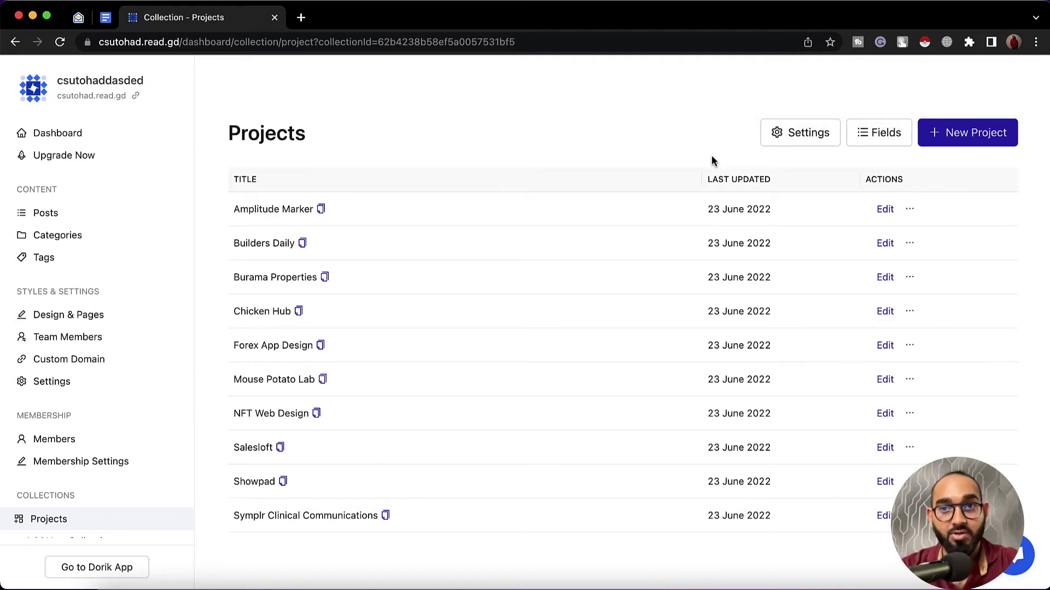
Add a non-required field of type Link labelled "Preview Link" to the Projects collection's fields
left_click(883, 141)
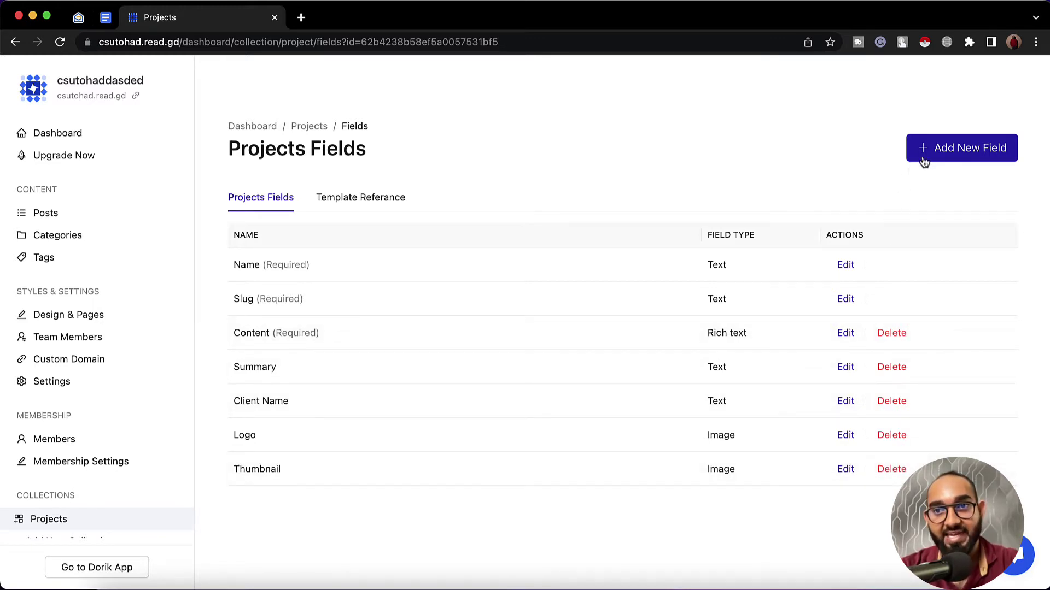
left_click(978, 156)
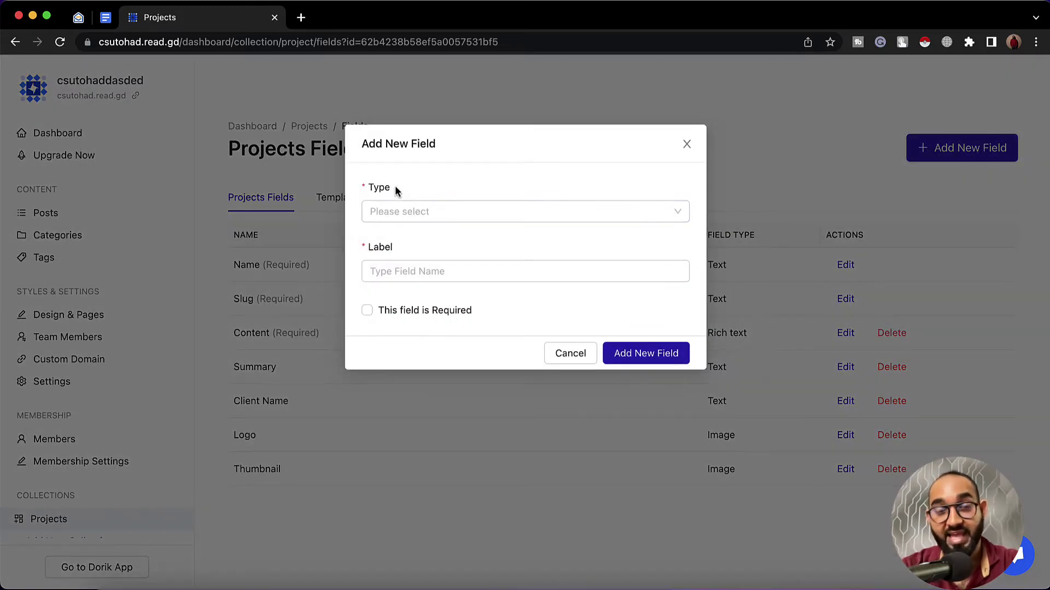
left_click(408, 211)
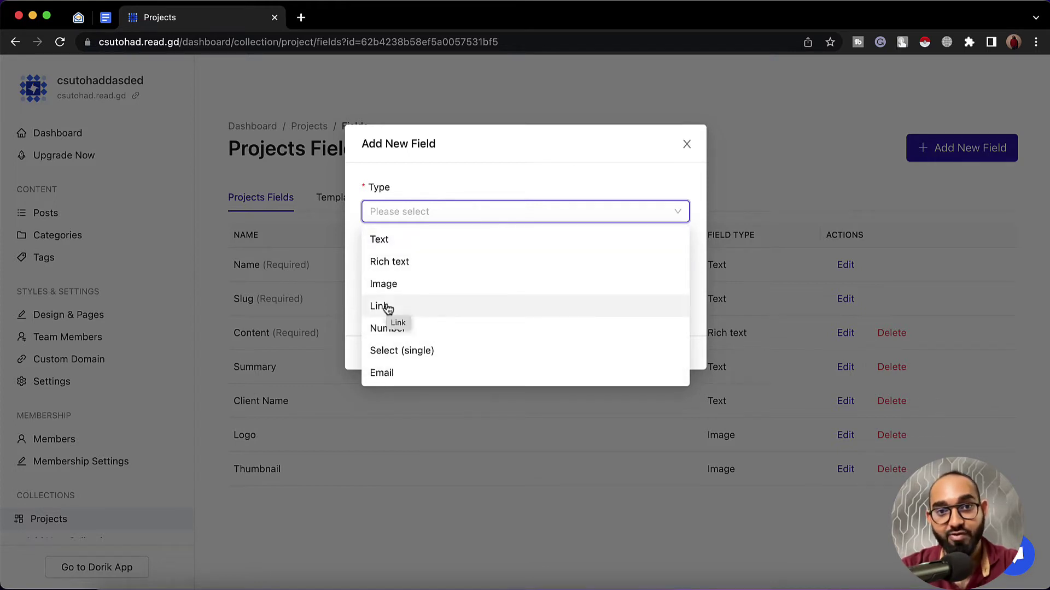
left_click(405, 306)
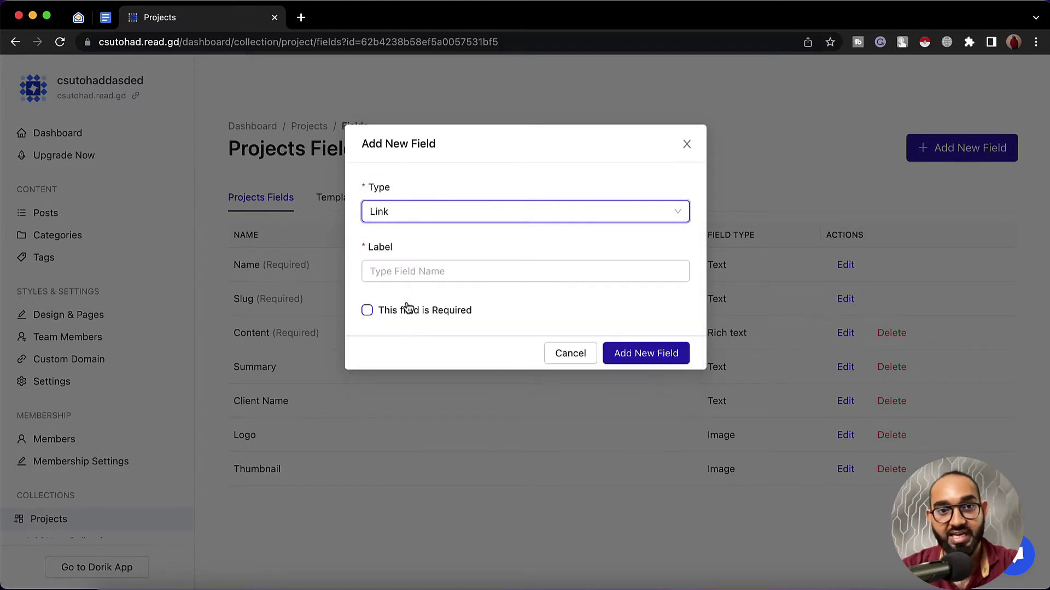
left_click(426, 276)
type("Preview Link")
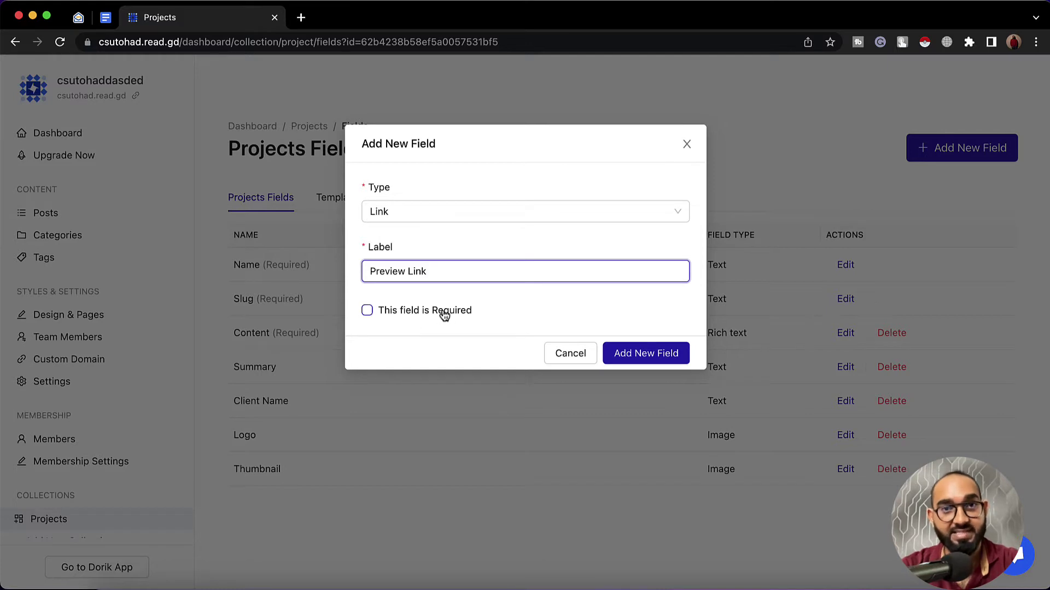
left_click(398, 320)
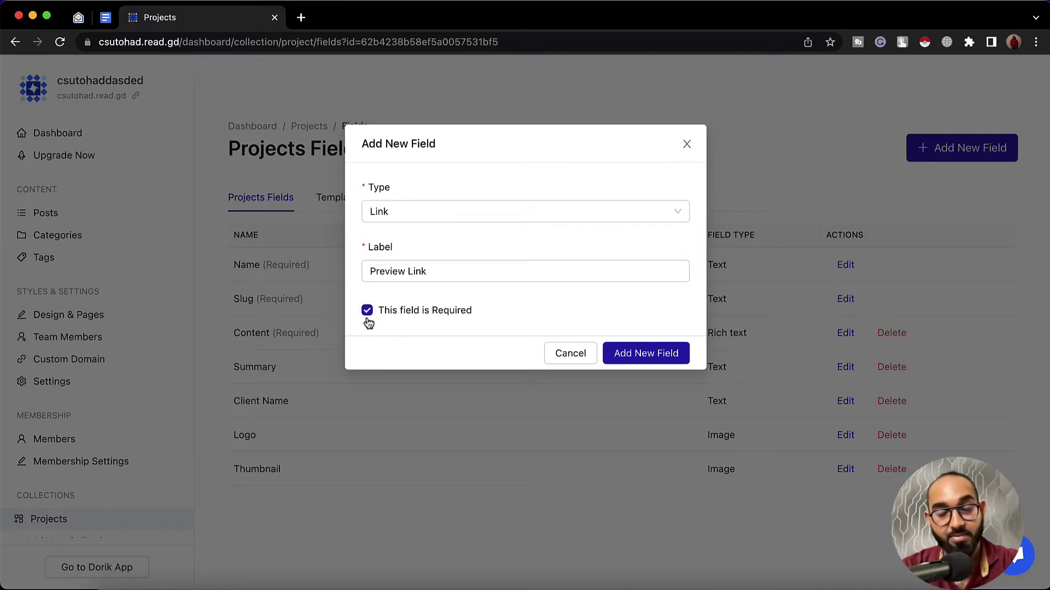
left_click(368, 316)
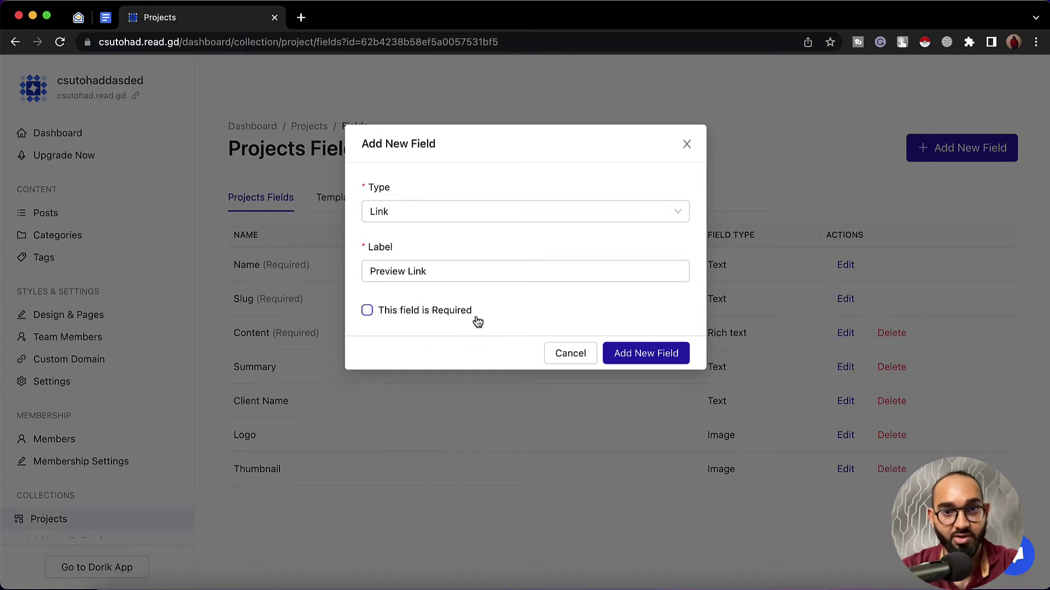
left_click(643, 357)
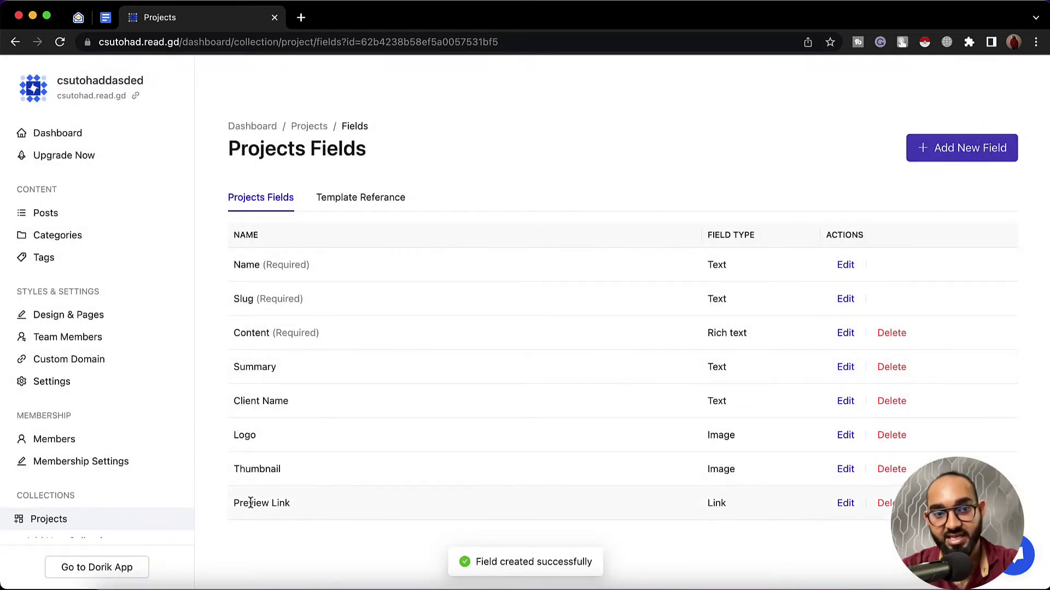
left_click_drag(250, 503, 458, 179)
left_click(448, 167)
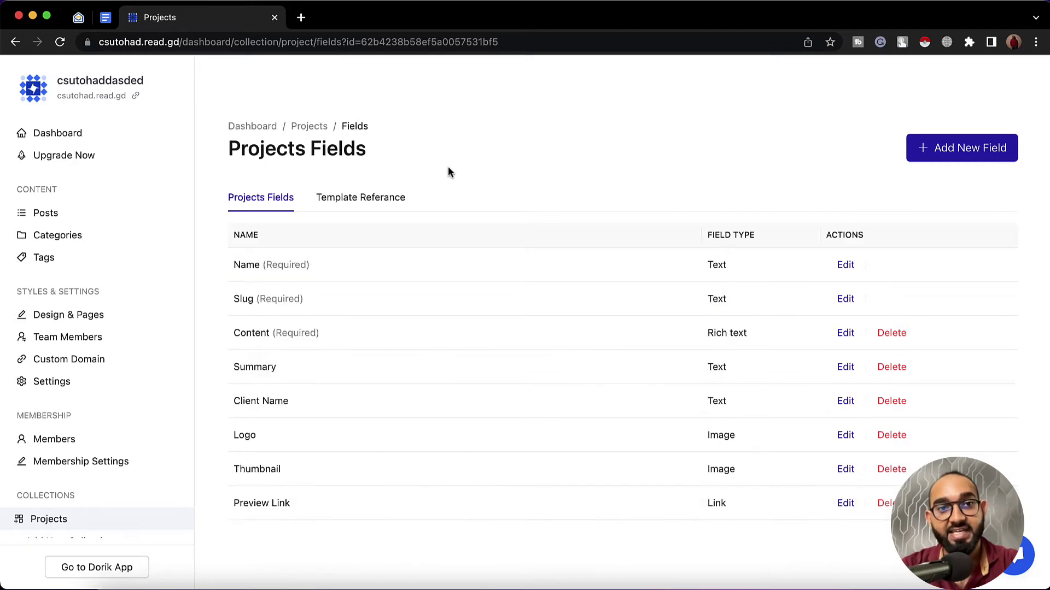
left_click(307, 129)
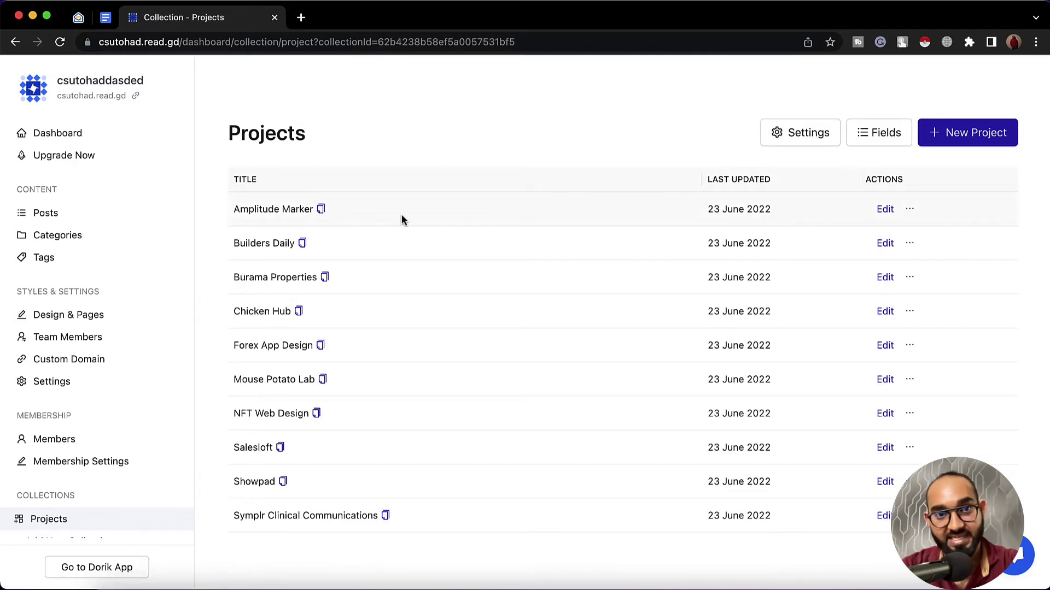
left_click(884, 210)
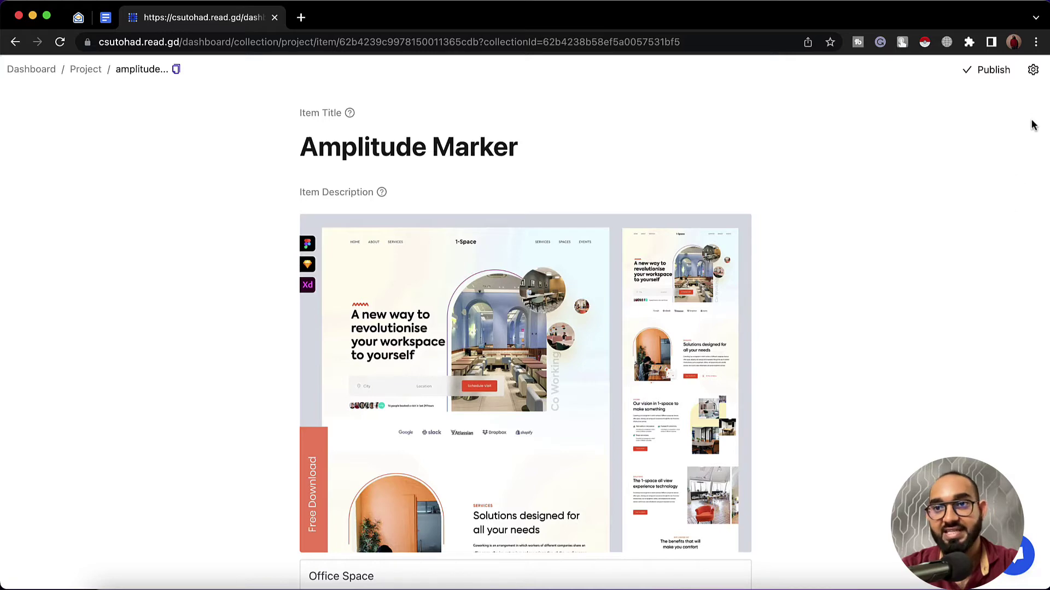
left_click(1032, 72)
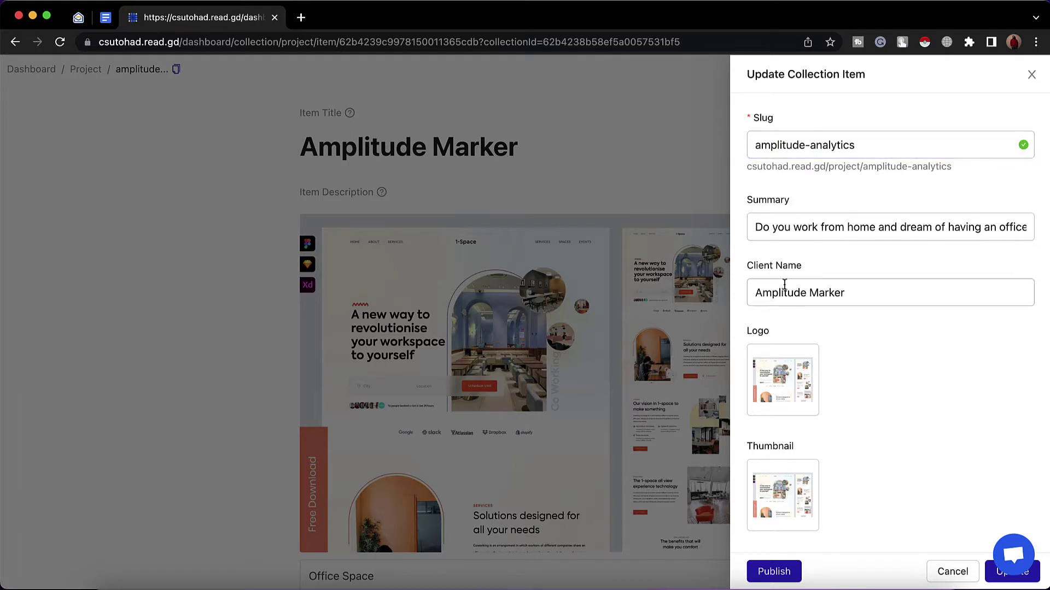
scroll(842, 366, "down", 3)
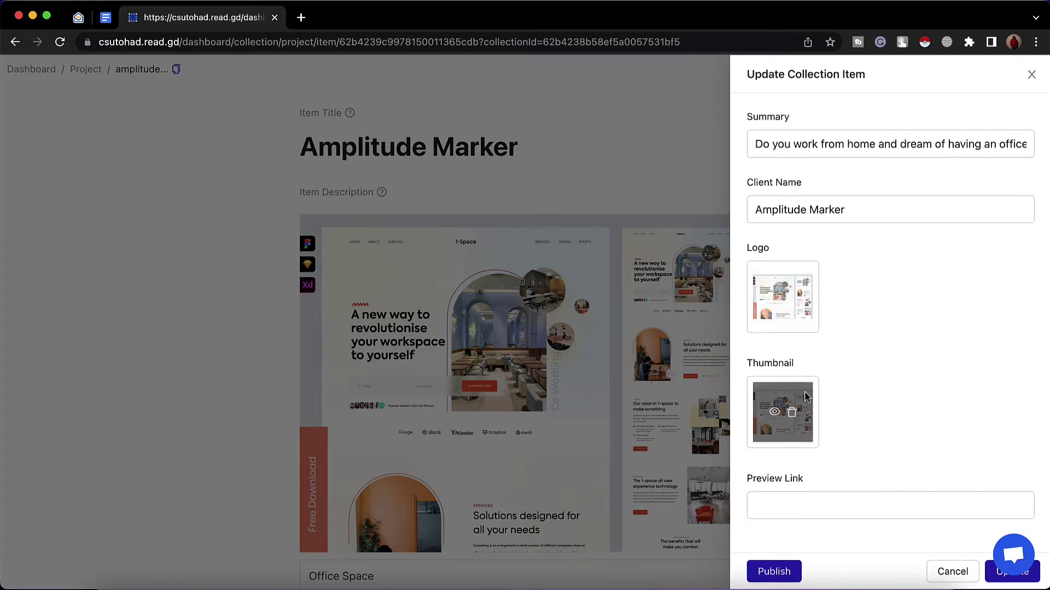
left_click(768, 499)
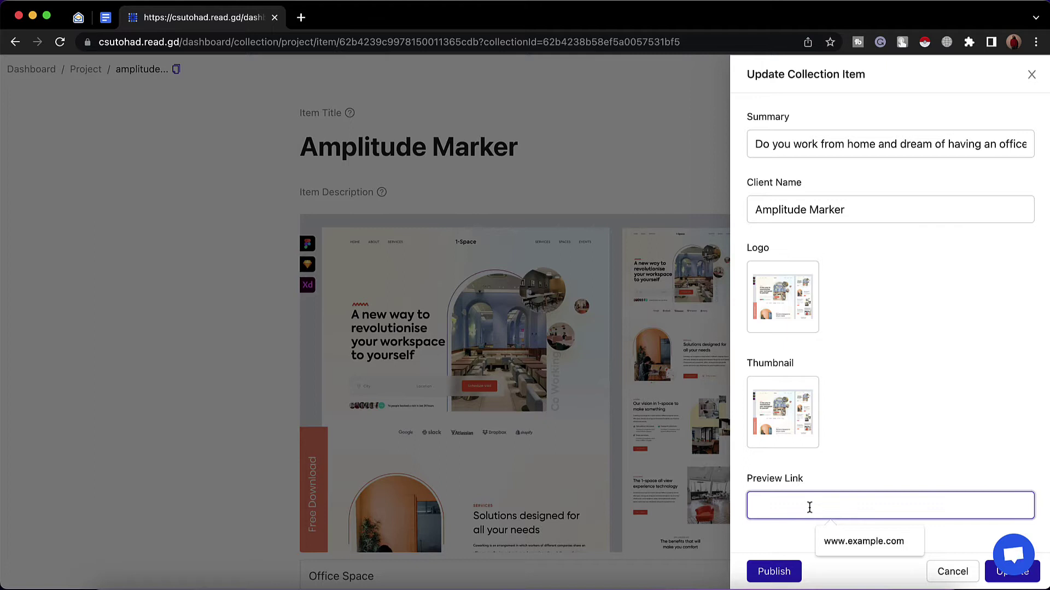
left_click(842, 541)
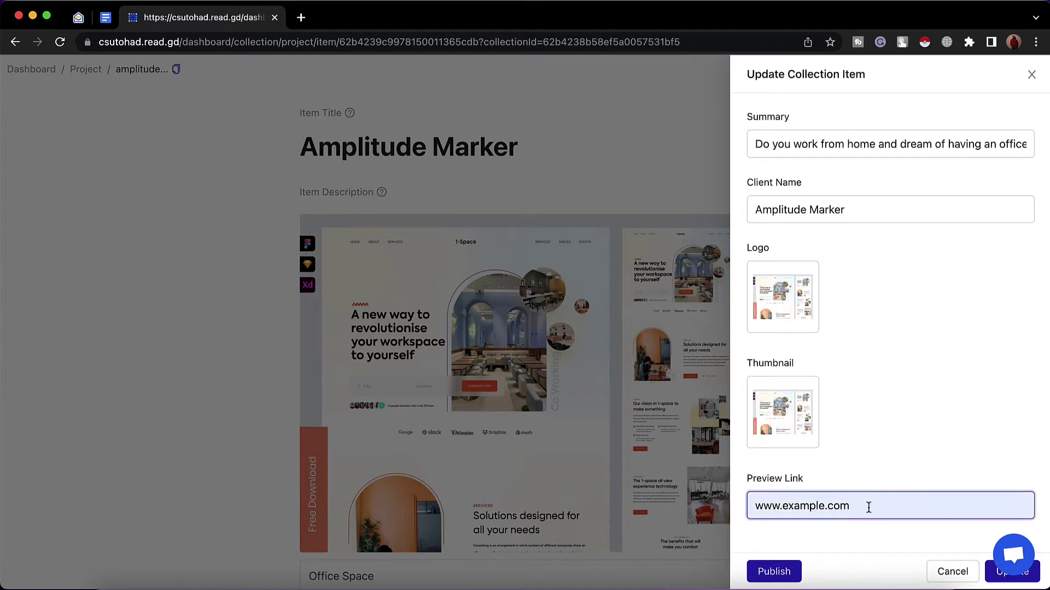
left_click(1012, 572)
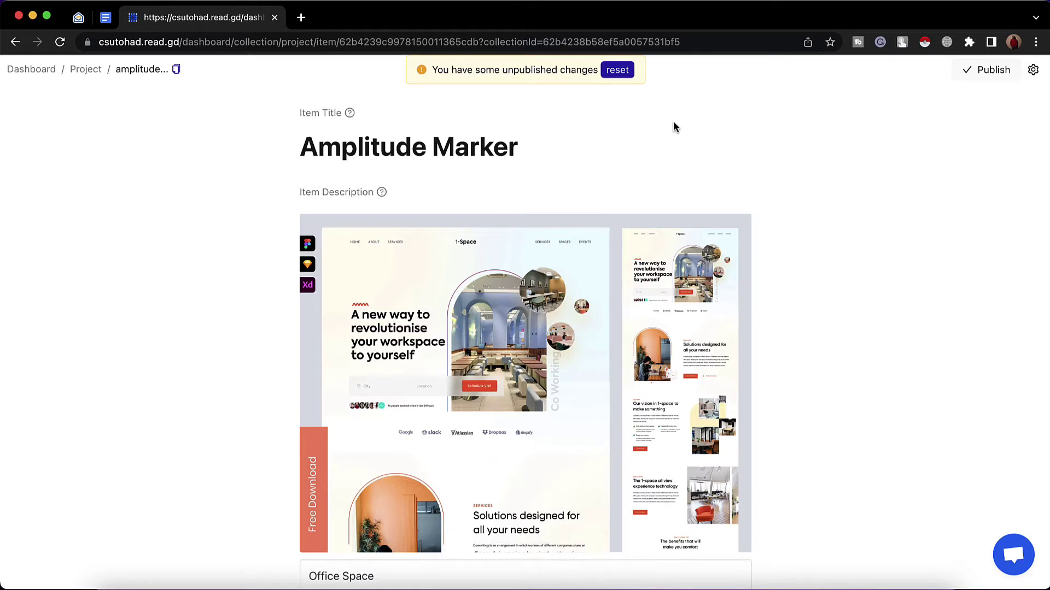
Start a new project titled "Design Proto" with the "In publishing and graphic design, Lorem ipsum..." placeholder paragraph as its description
left_click(87, 74)
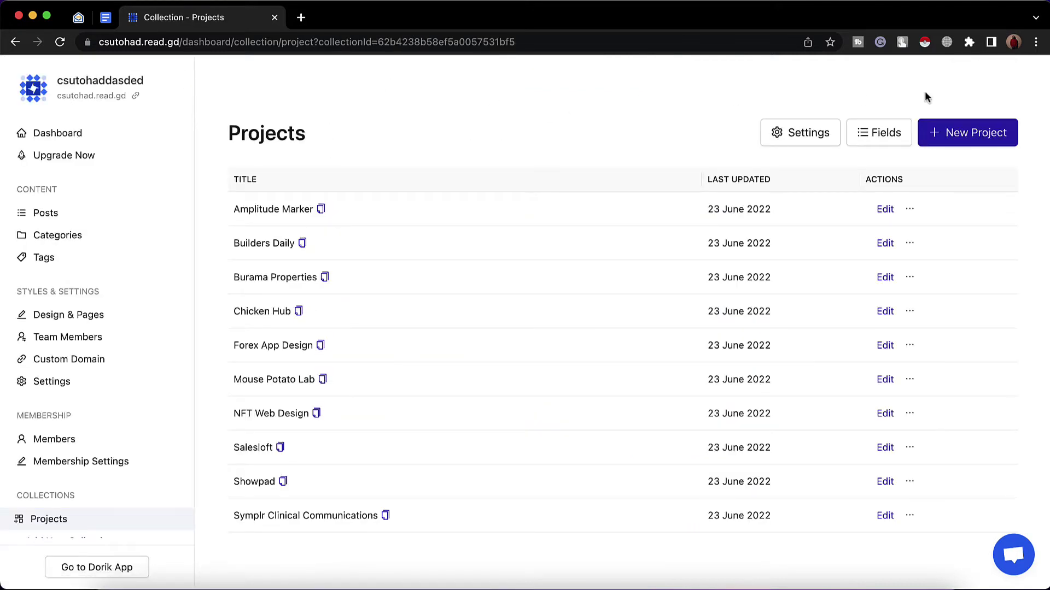
left_click(958, 136)
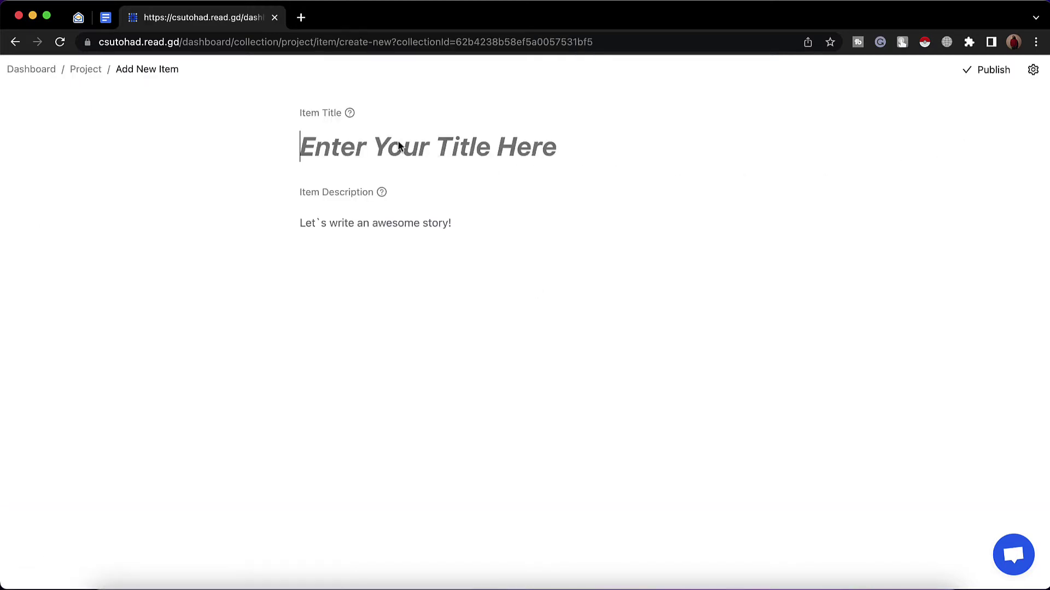
type("Design Po")
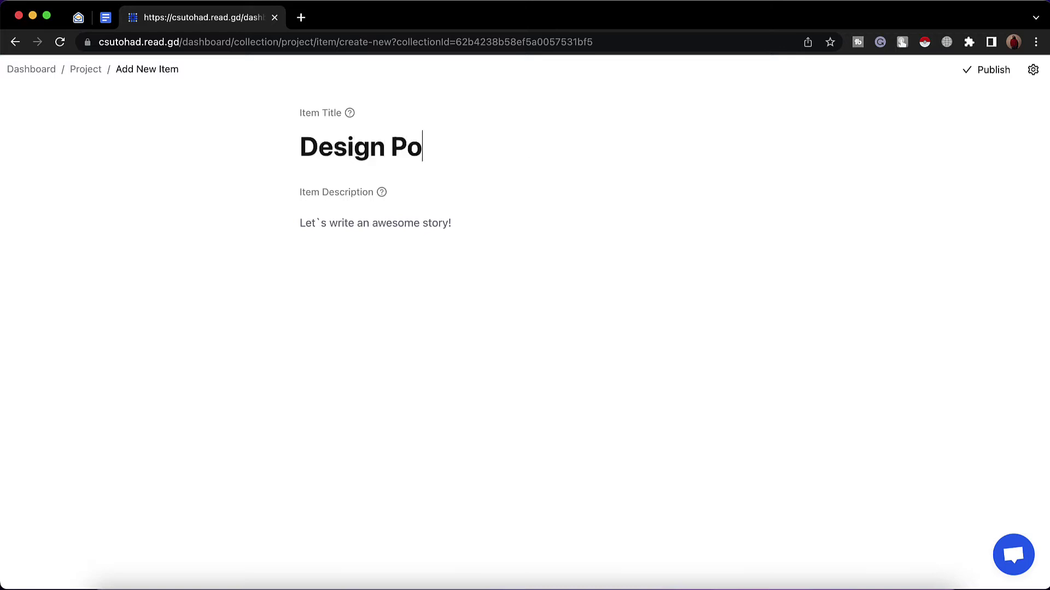
key("BackSpace")
type("roto")
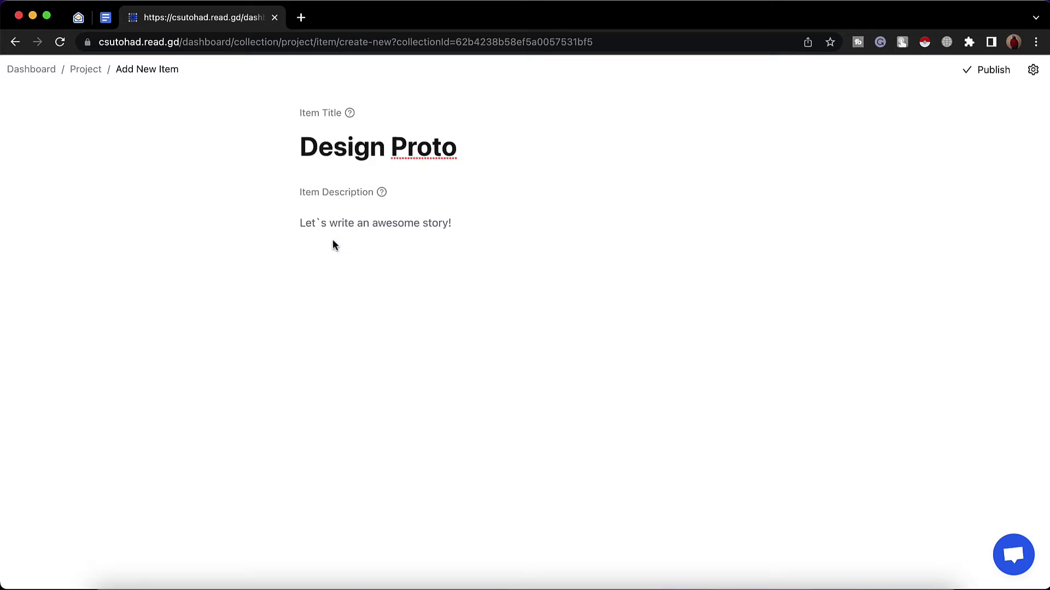
left_click(356, 218)
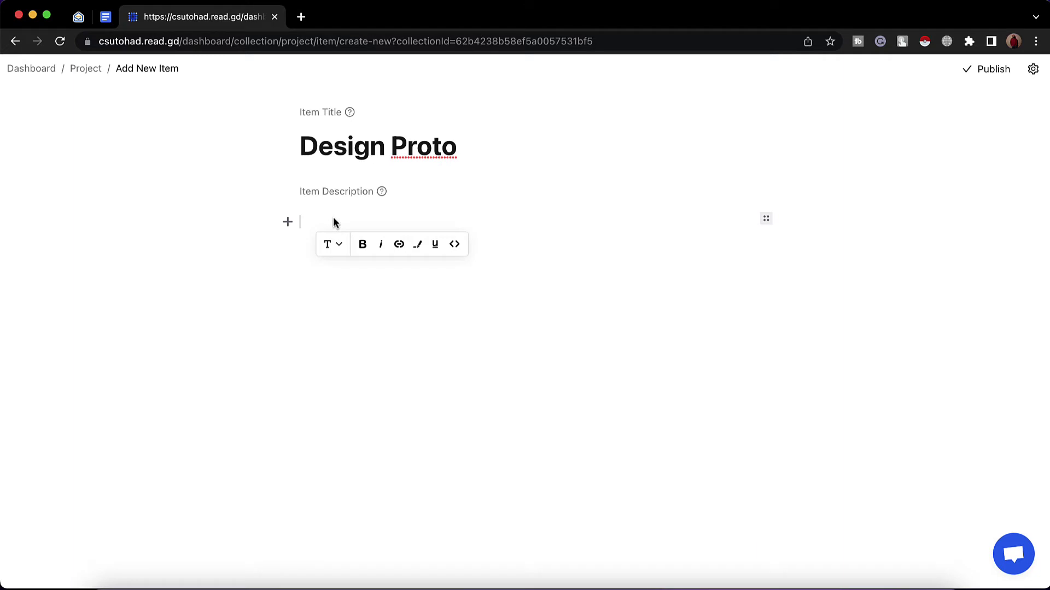
type("In publishing and graphic design, Lorem ipsum is a placeholder text commonly used to demonstrate the visual form of a document or a typeface without relying on meaningful content. Lorem ipsum may be used as a placeholder before final copy is available")
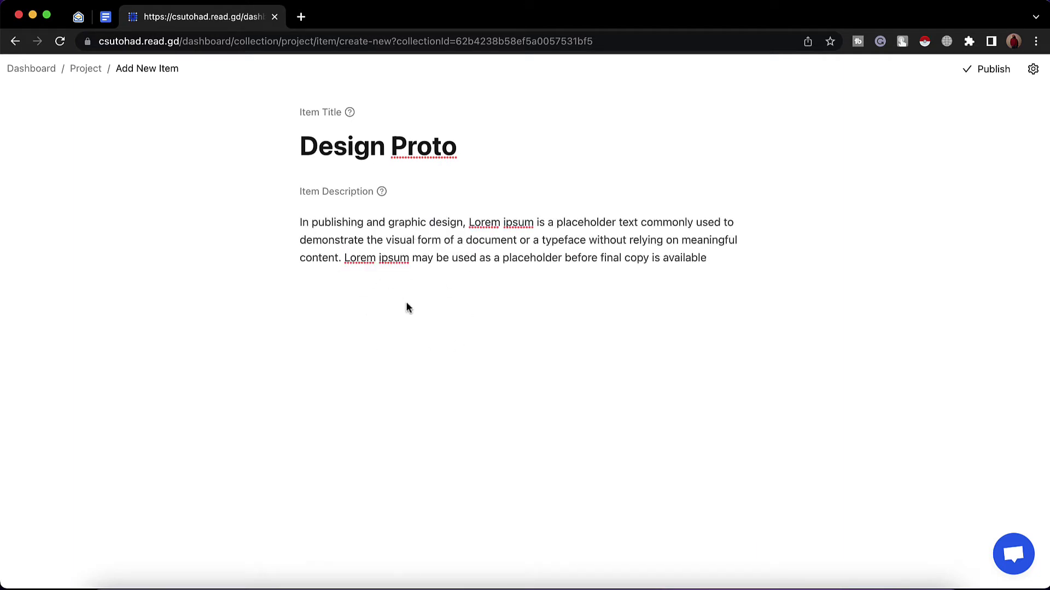
Fill the new project's Summary with the same Lorem ipsum placeholder paragraph and set its Client Name to "SIA INC"
left_click(1032, 70)
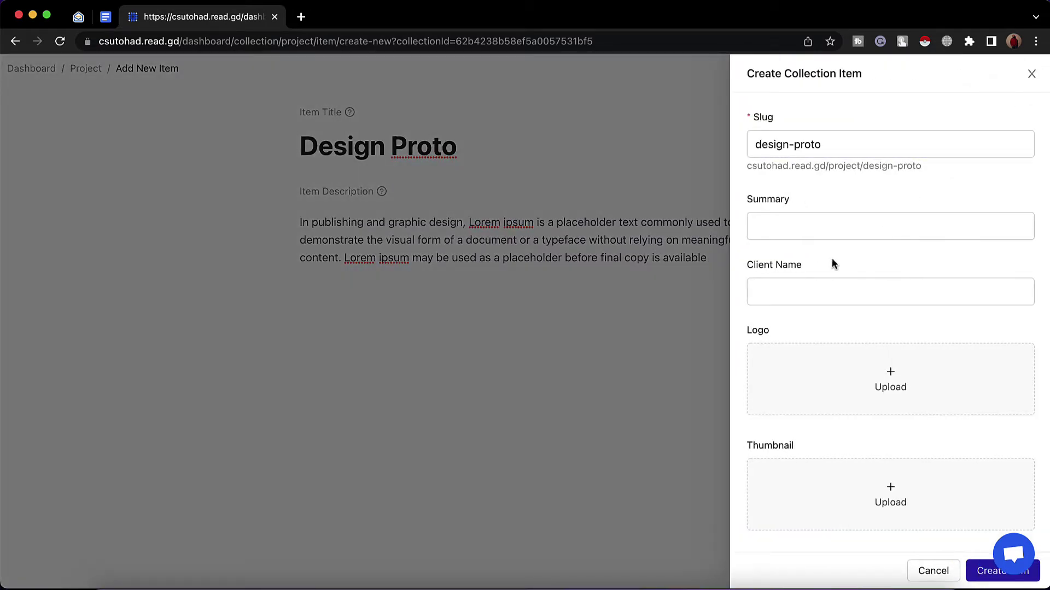
left_click(809, 227)
type("In publishing and graphic design, Lorem ipsum is a placeholder text commonly used to demonstrate the visual form of a document or a typeface without relying on meaningful content. Lorem ipsum may be used as a placeholder before final copy is available")
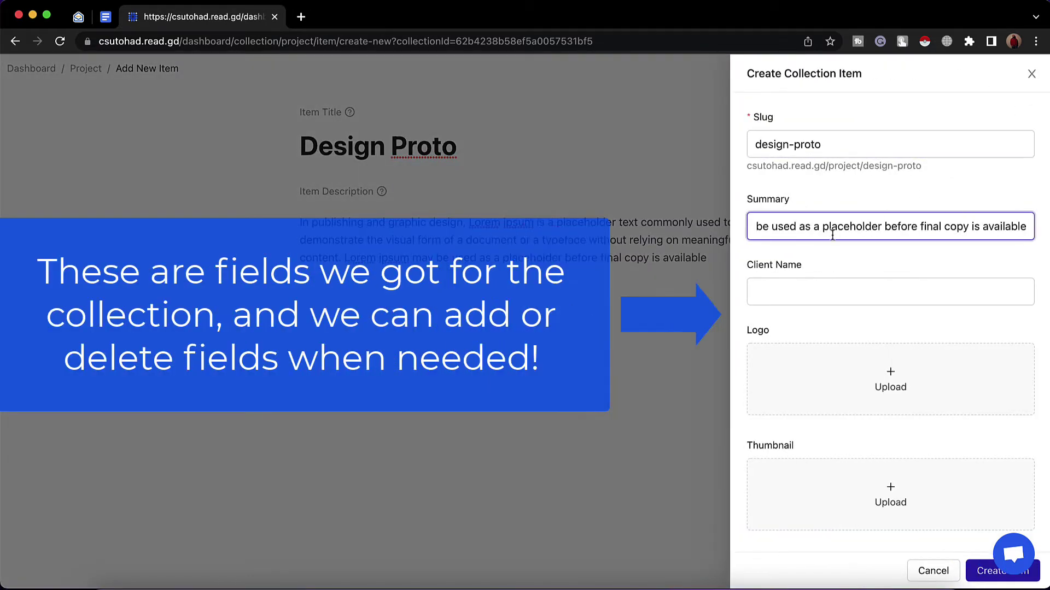
left_click(793, 295)
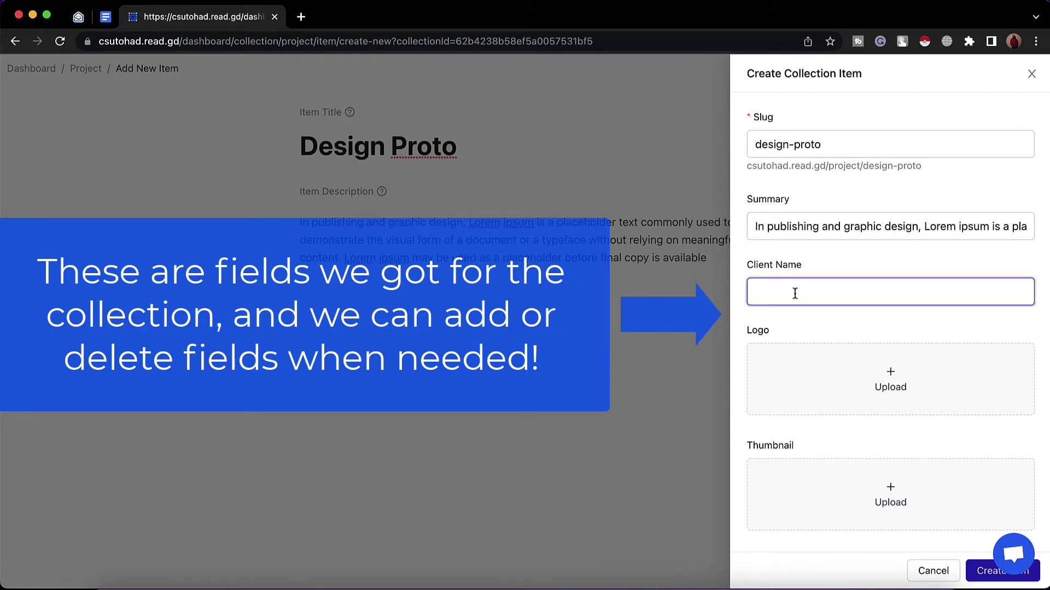
type("Sl")
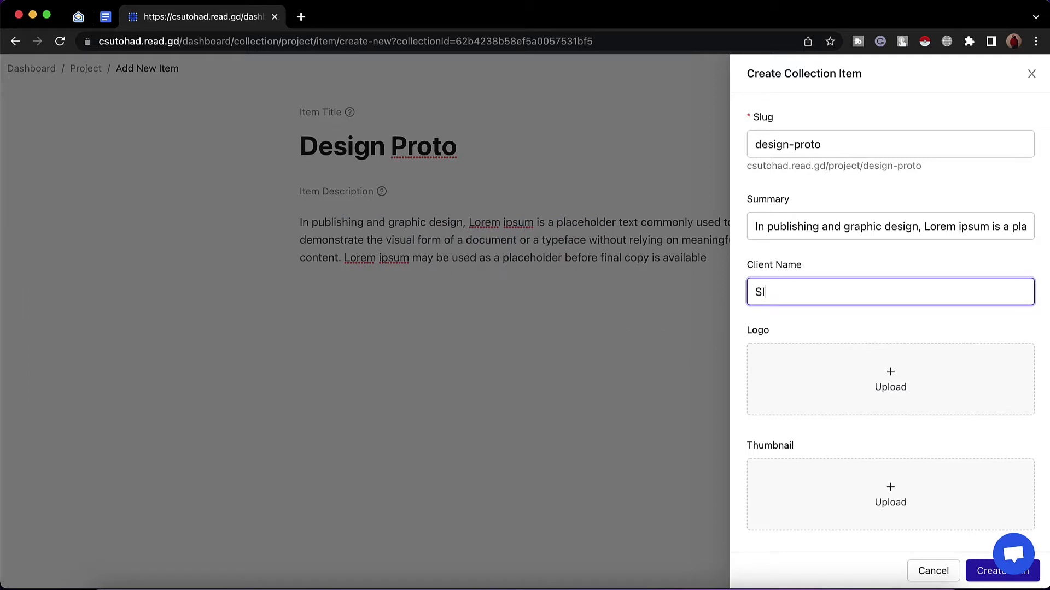
type("A INC")
Upload prototype.jpg from the branding folder as the new project's thumbnail
scroll(795, 350, "down", 3)
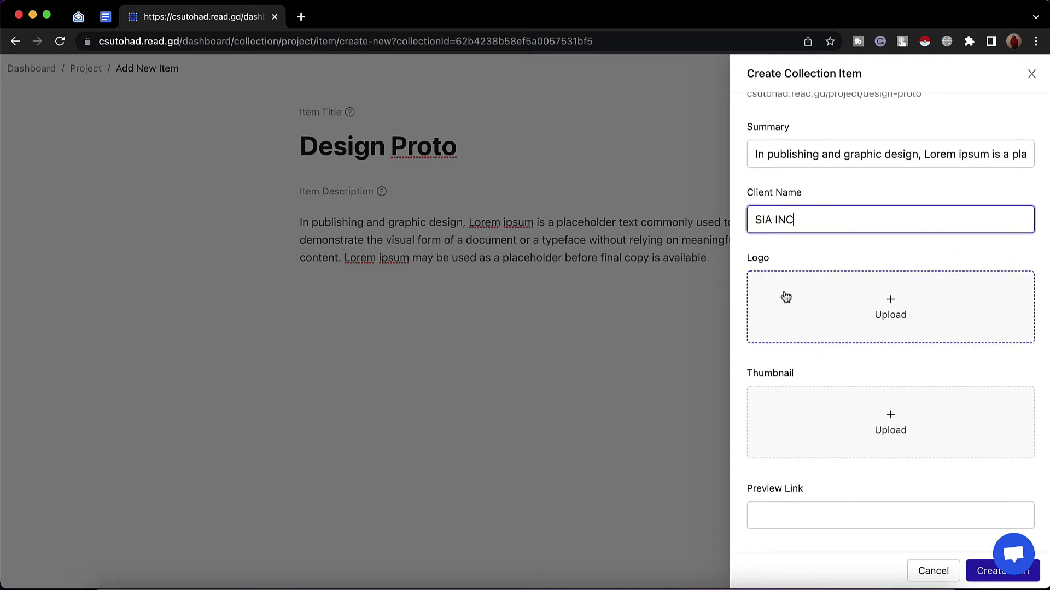
left_click(827, 404)
left_click(411, 188)
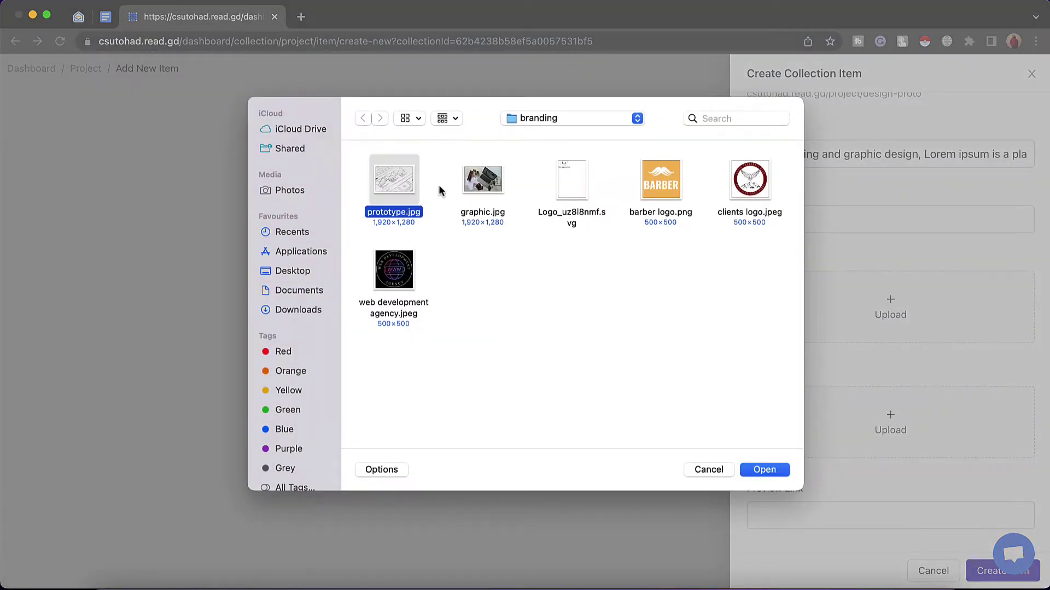
left_click(769, 469)
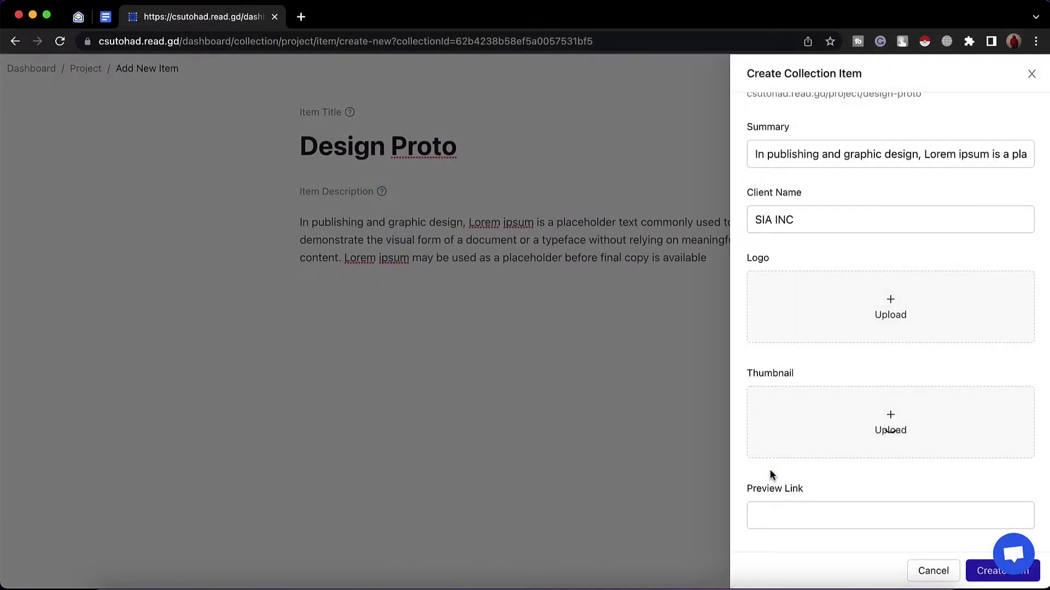
scroll(769, 471, "down", 1)
left_click(771, 511)
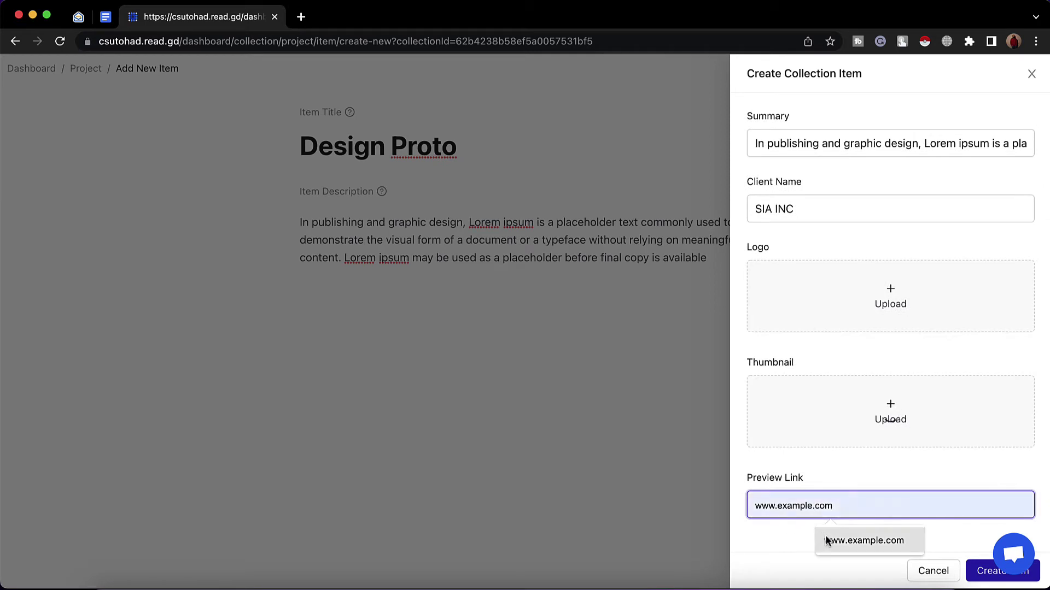
left_click(827, 541)
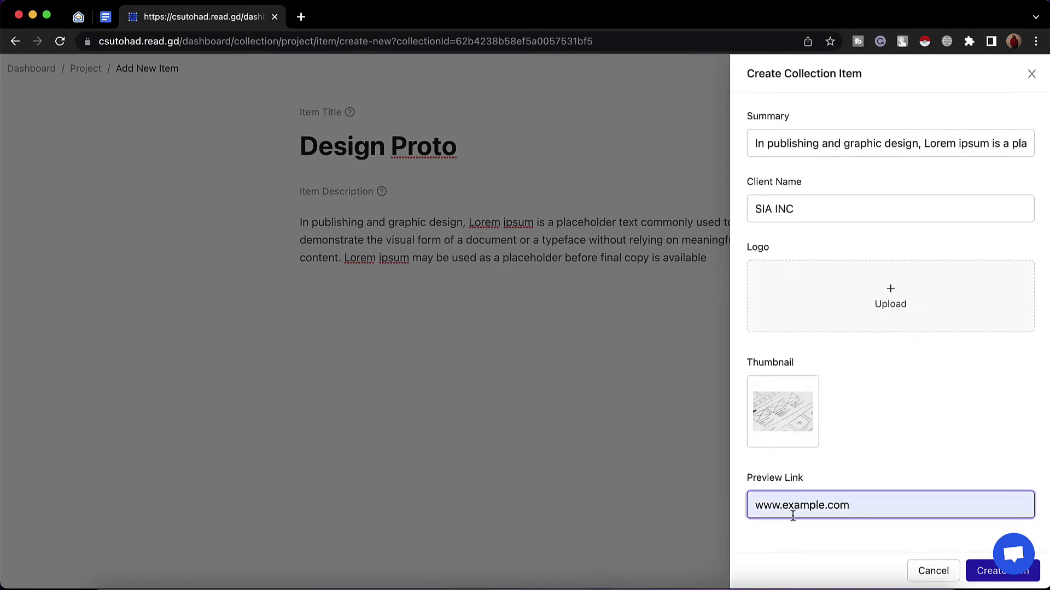
left_click(990, 583)
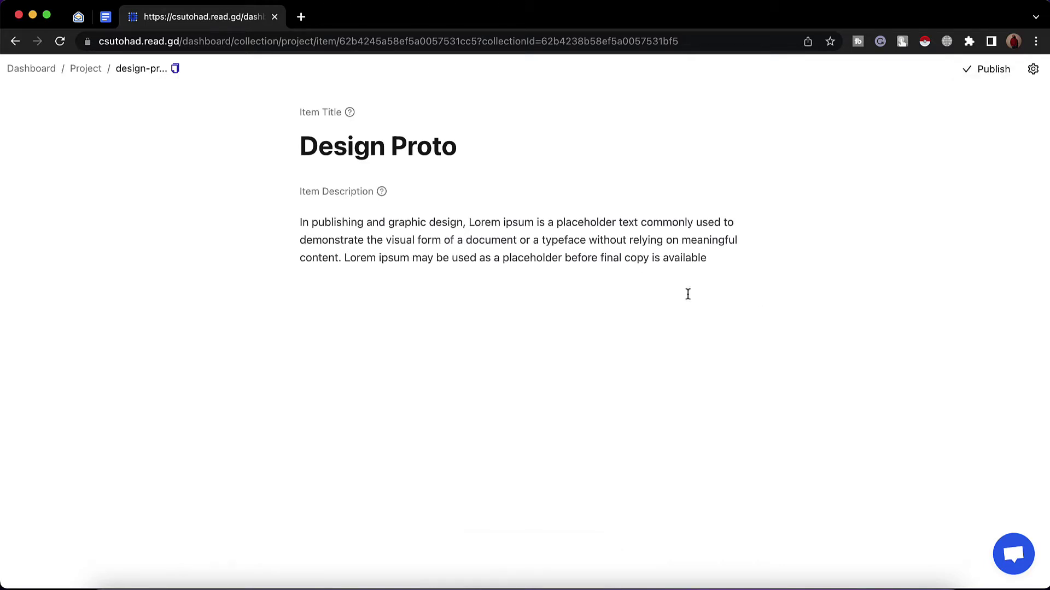
Check the Projects list for Design Proto and open the site's Home page in the design editor, leaving the dashboard
left_click(77, 70)
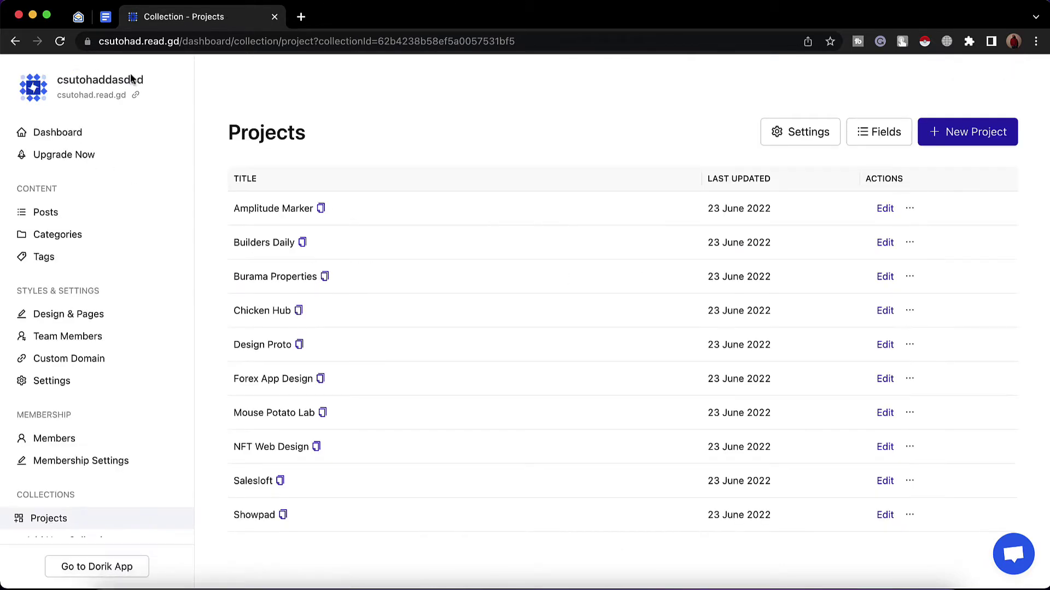
left_click_drag(235, 347, 278, 350)
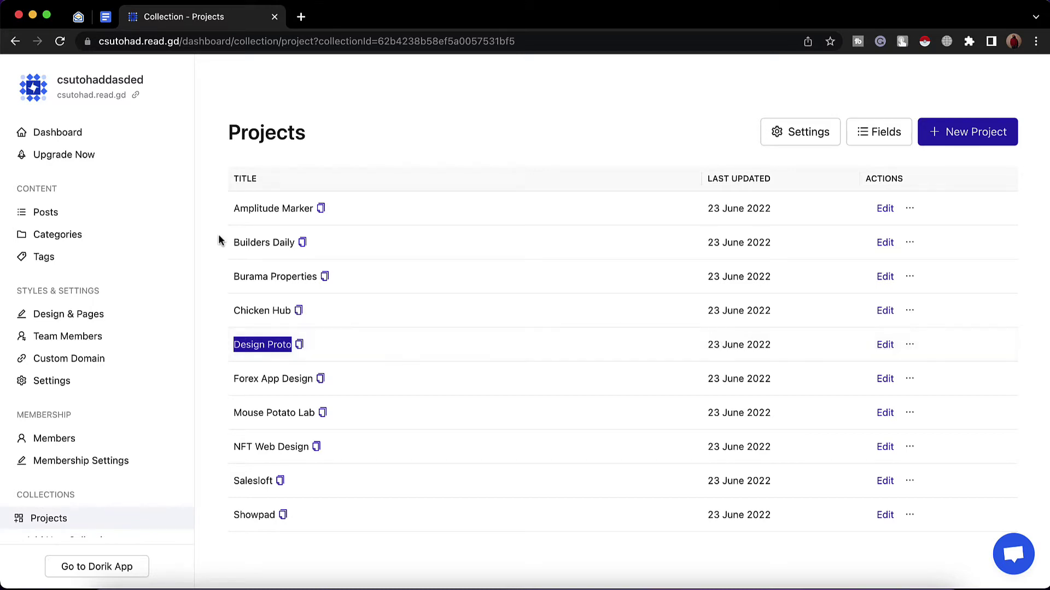
left_click(61, 321)
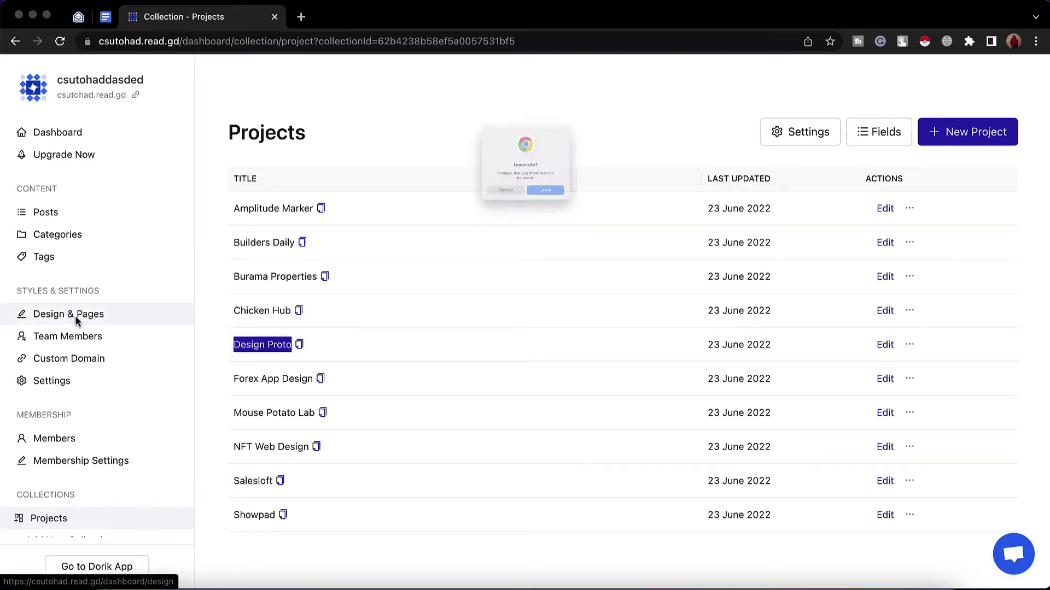
left_click(555, 218)
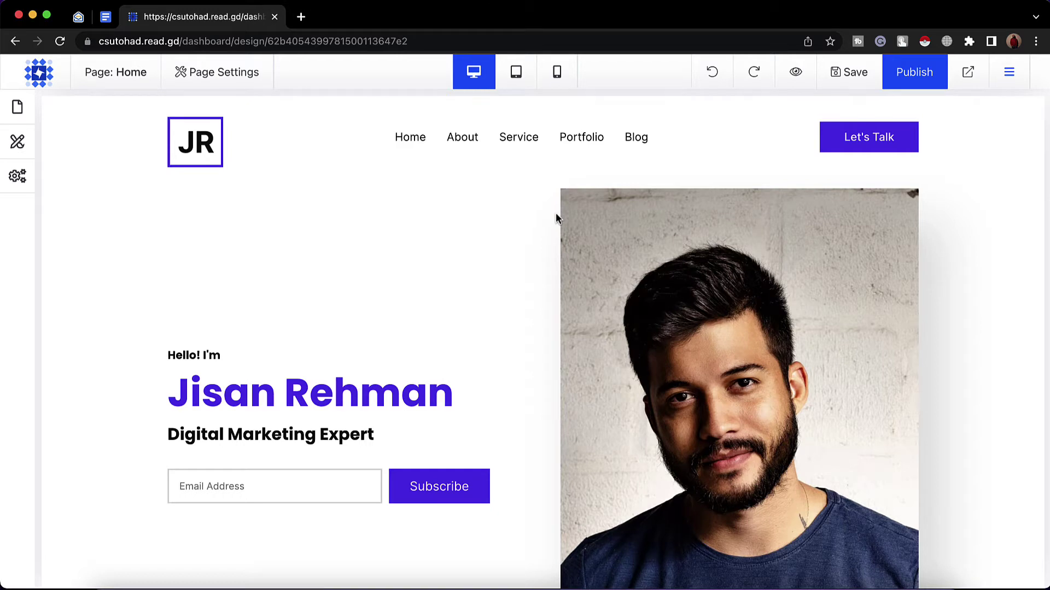
Add a custom section with a single-column CMS row below the hero section of the Home page
scroll(502, 381, "down", 5)
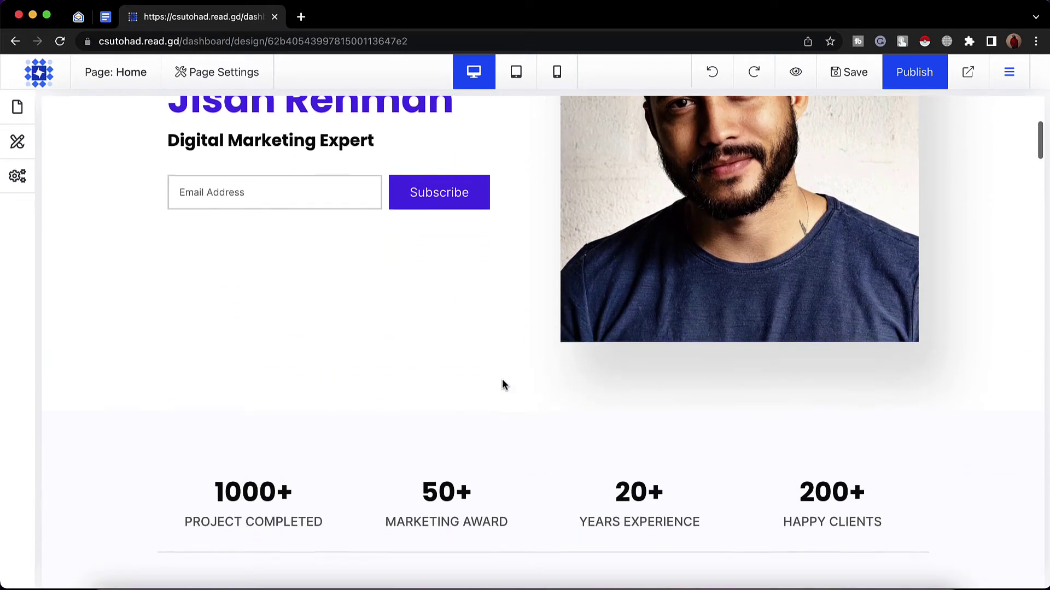
scroll(502, 384, "up", 1)
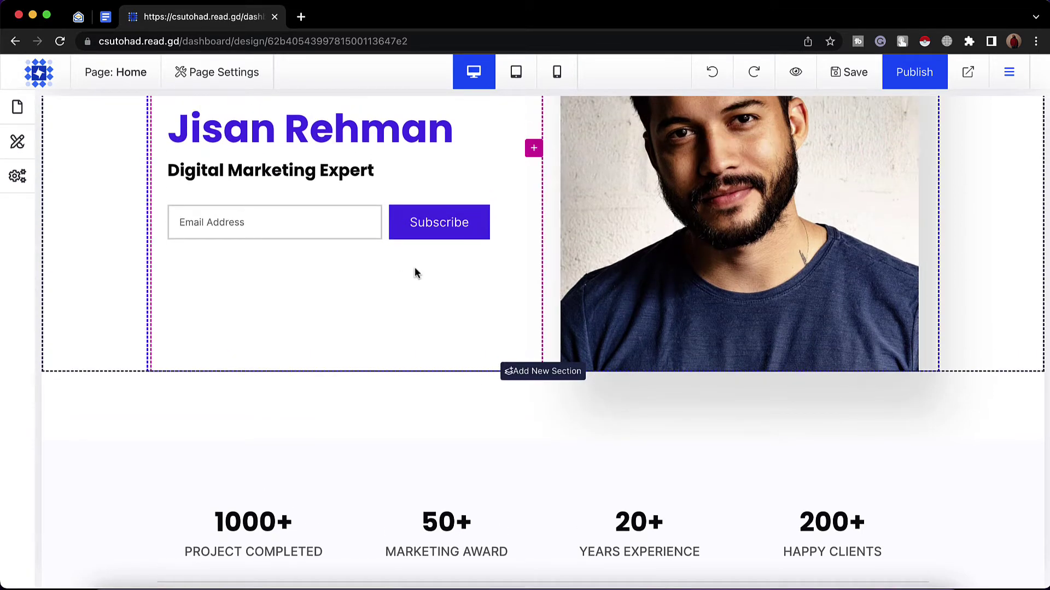
left_click(534, 376)
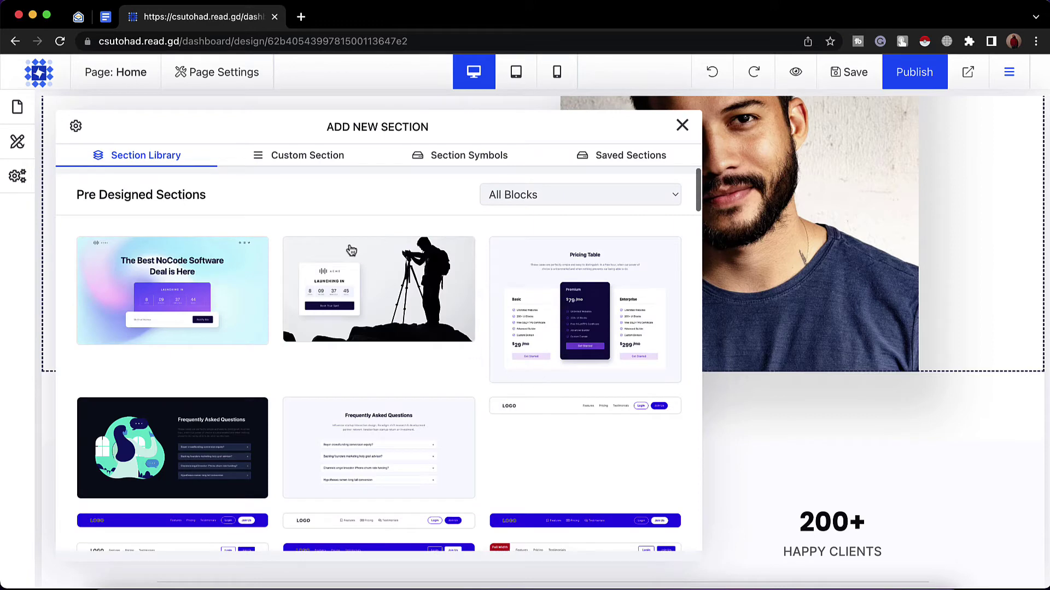
left_click(296, 164)
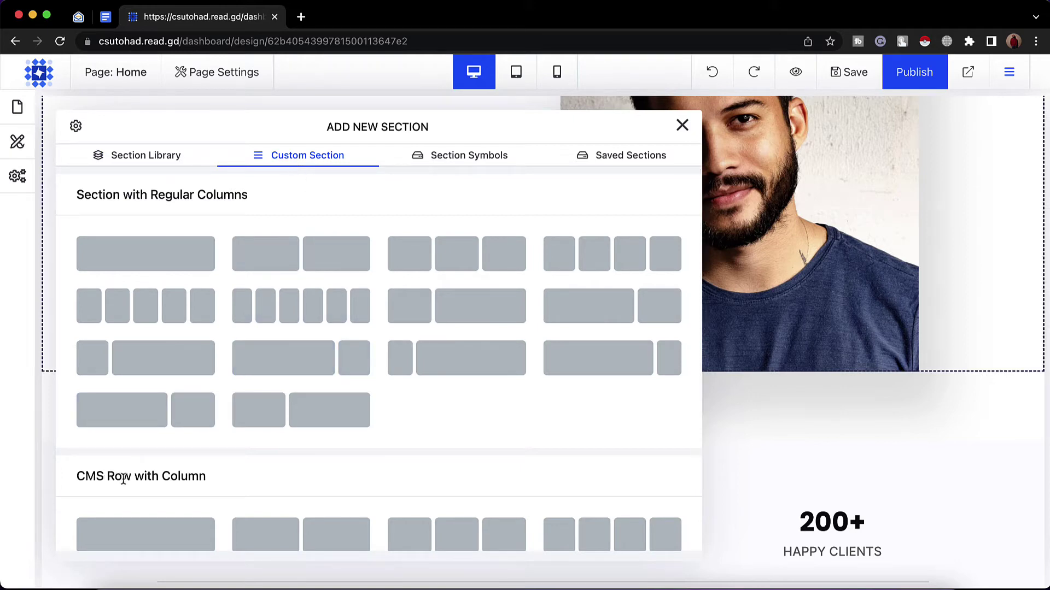
left_click_drag(132, 477, 206, 476)
scroll(203, 470, "down", 3)
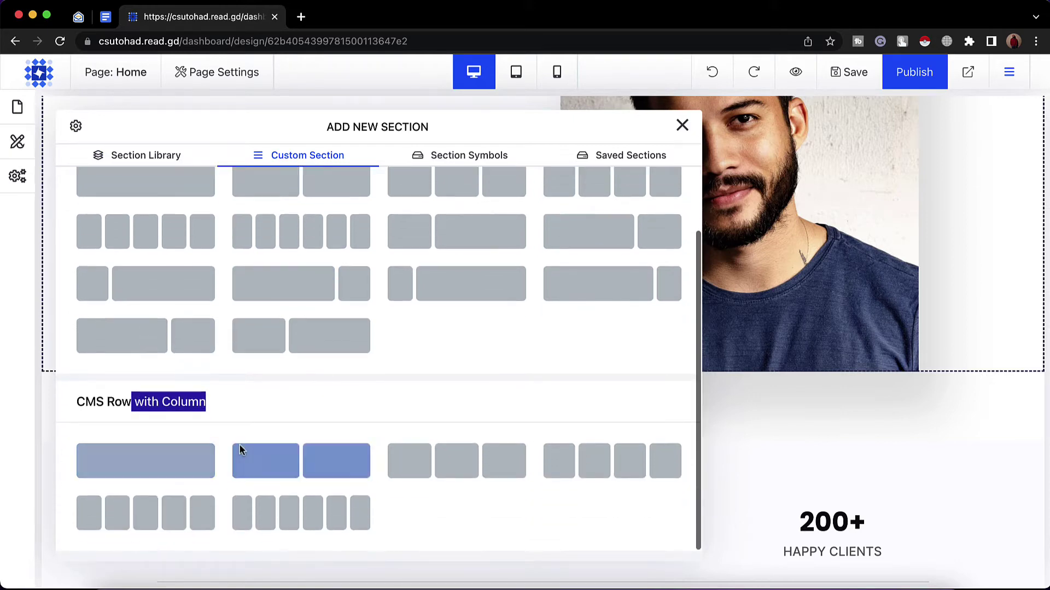
left_click(251, 426)
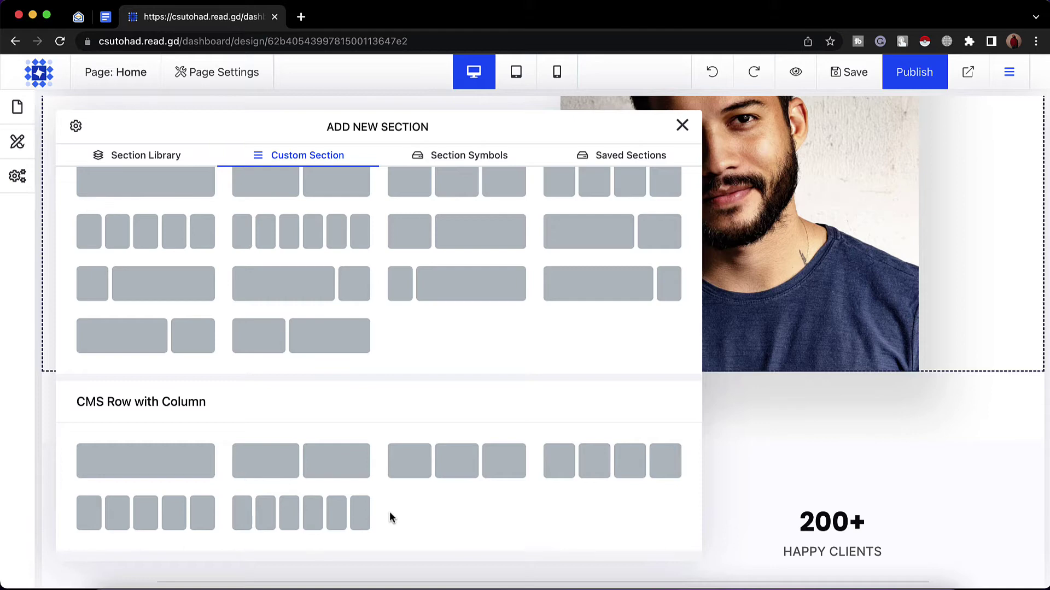
left_click(173, 471)
Connect the new CMS row to the database with Custom Collection as data source and Projects as the collection
scroll(421, 438, "down", 5)
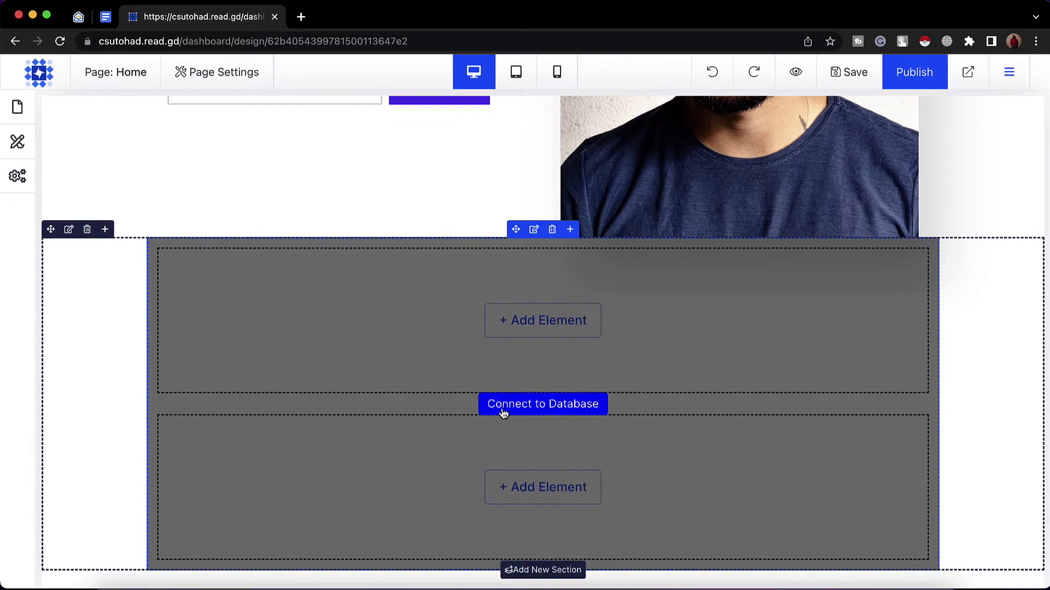
left_click(543, 405)
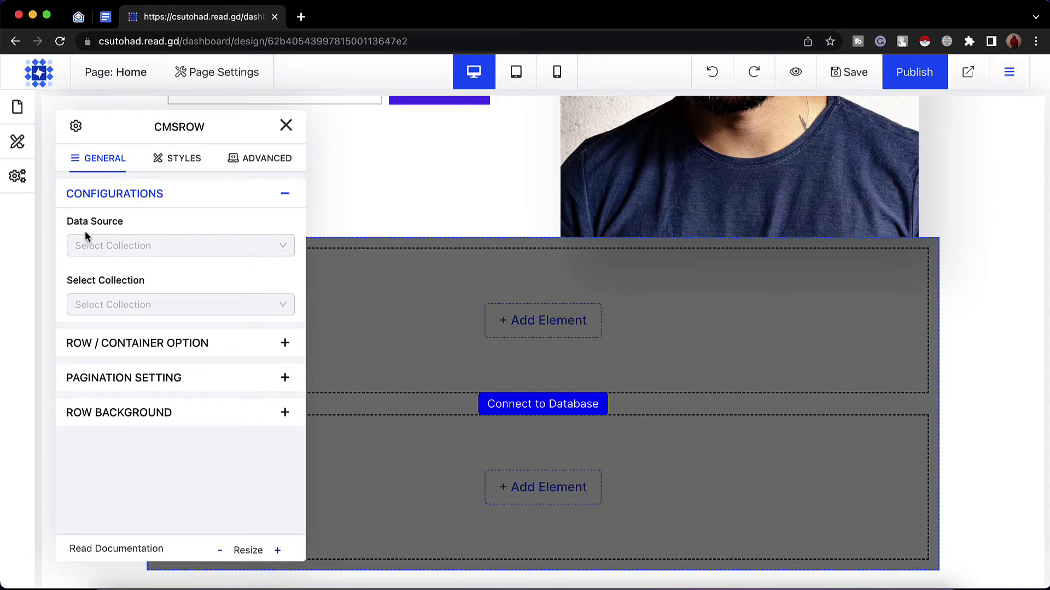
left_click(155, 248)
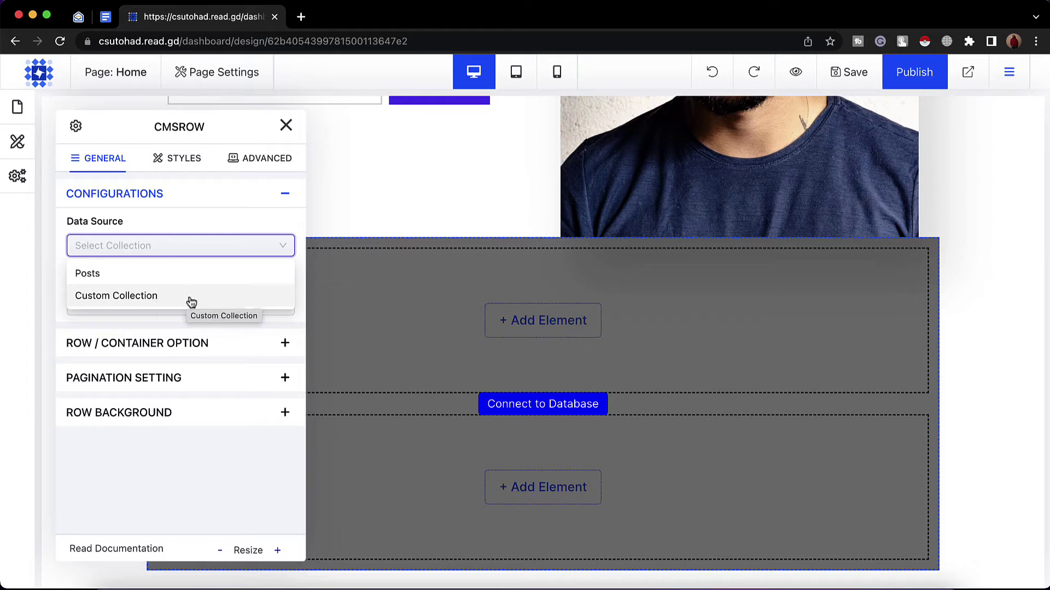
left_click(171, 300)
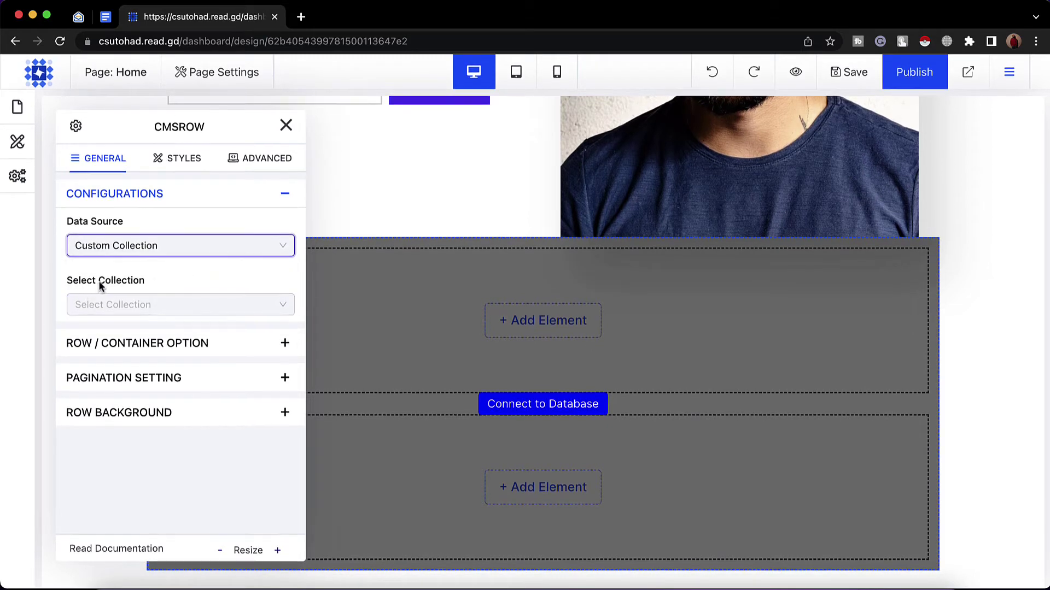
left_click(141, 307)
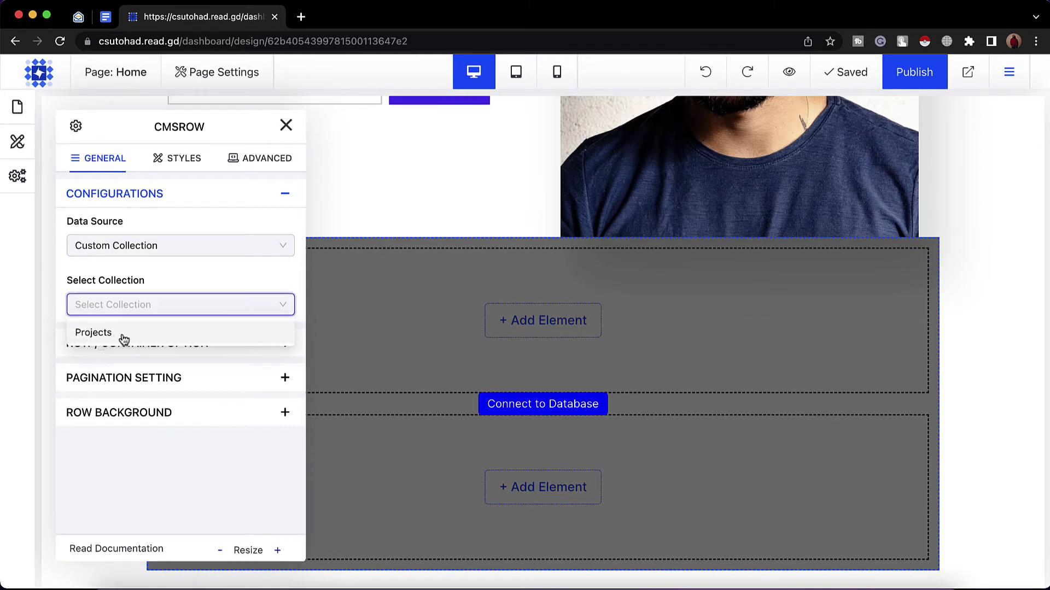
left_click(92, 340)
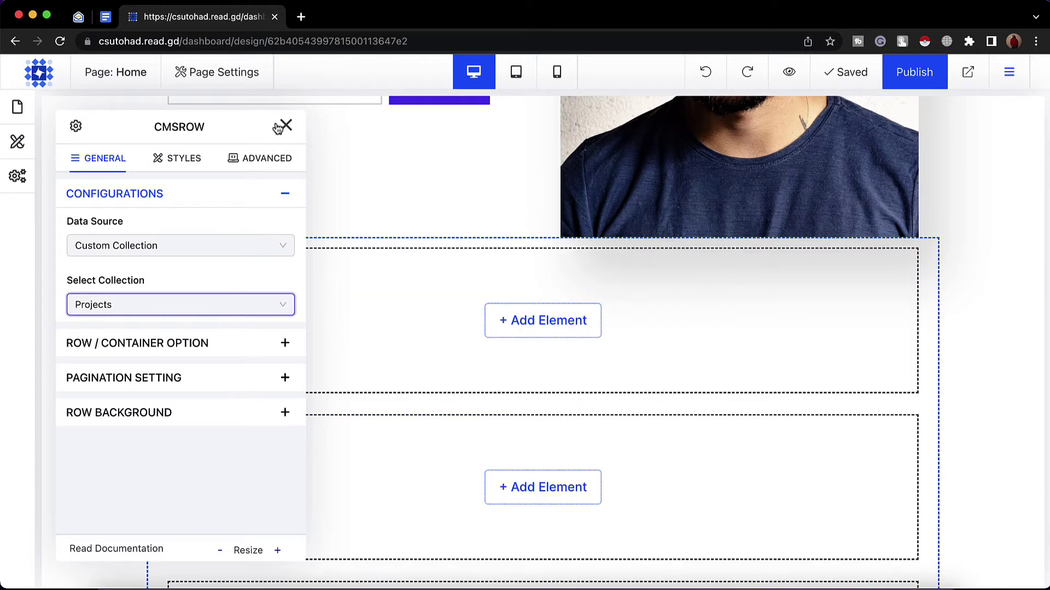
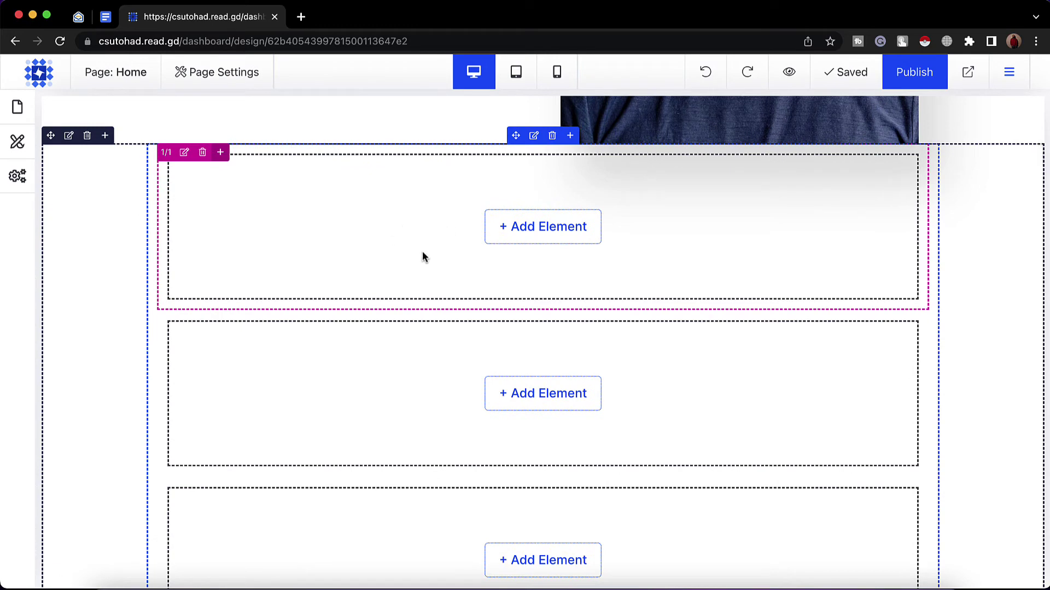
Set the CMS row's pagination to 2 items per page and close its settings
scroll(404, 381, "down", 5)
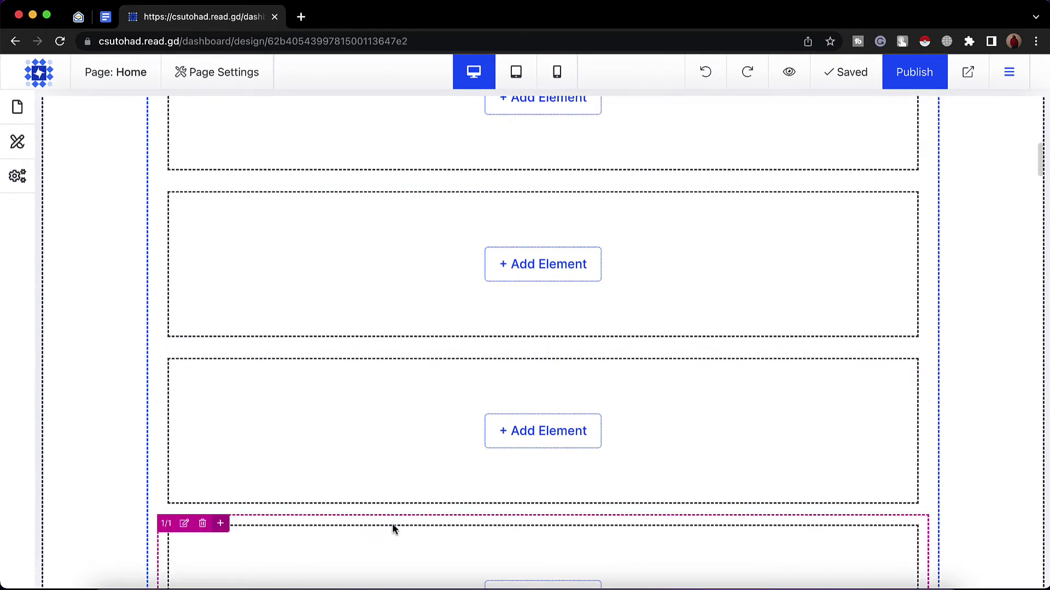
scroll(429, 531, "down", 3)
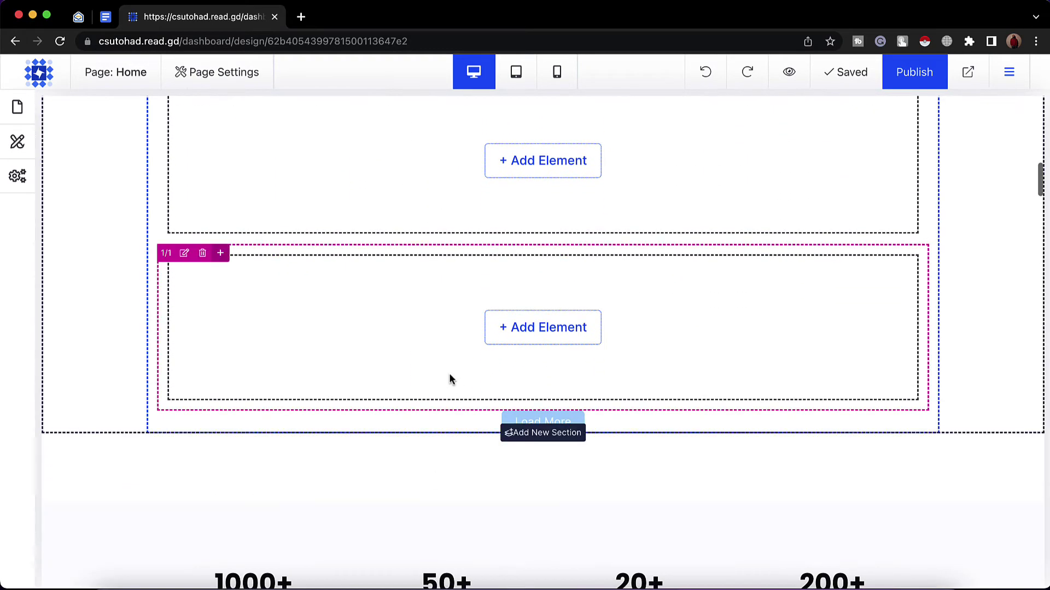
scroll(449, 378, "up", 4)
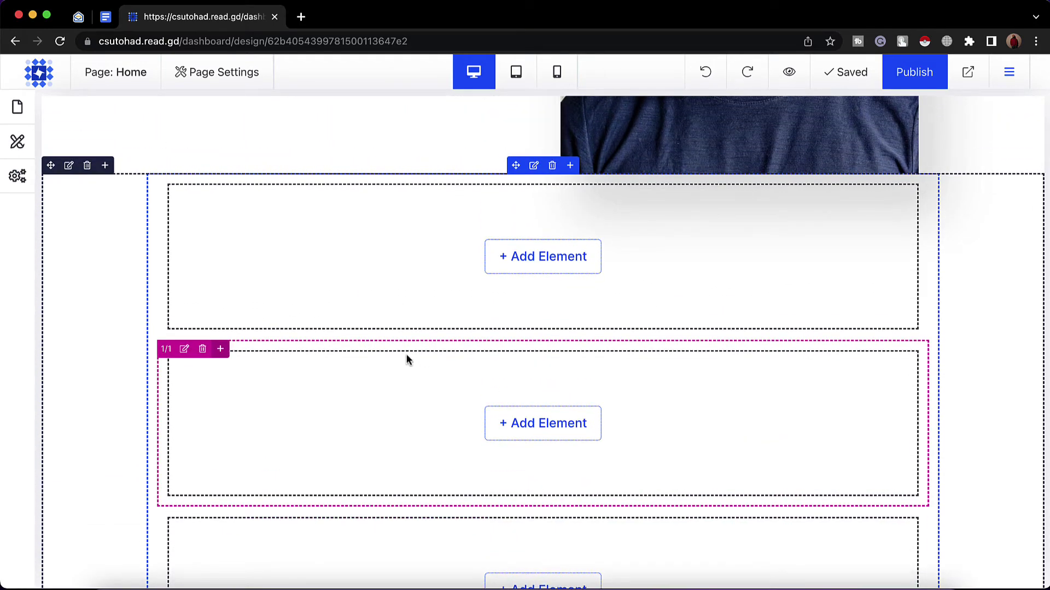
left_click(534, 166)
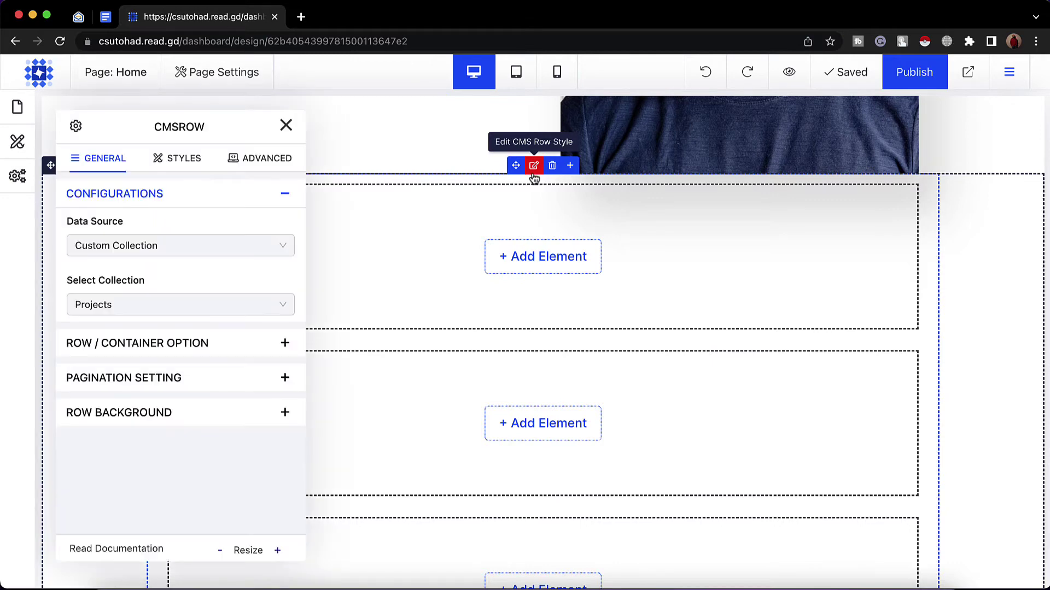
left_click(150, 386)
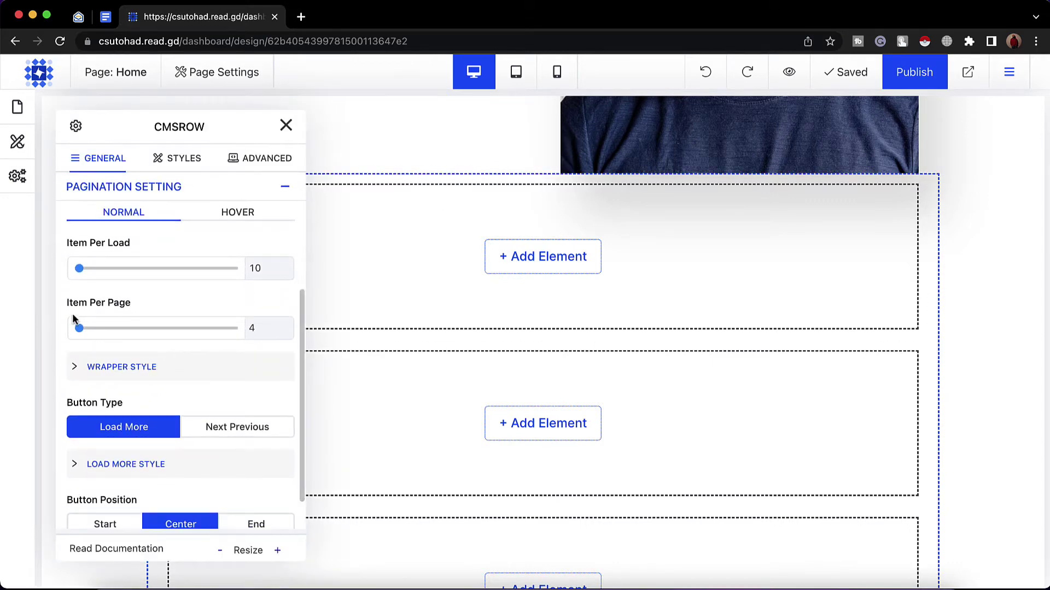
left_click(255, 327)
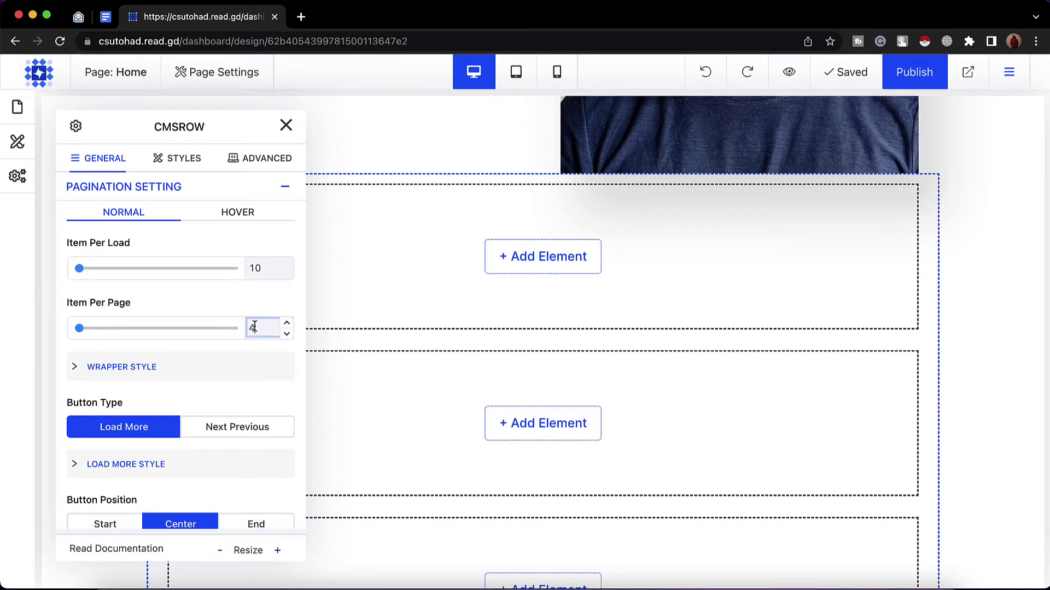
type("2")
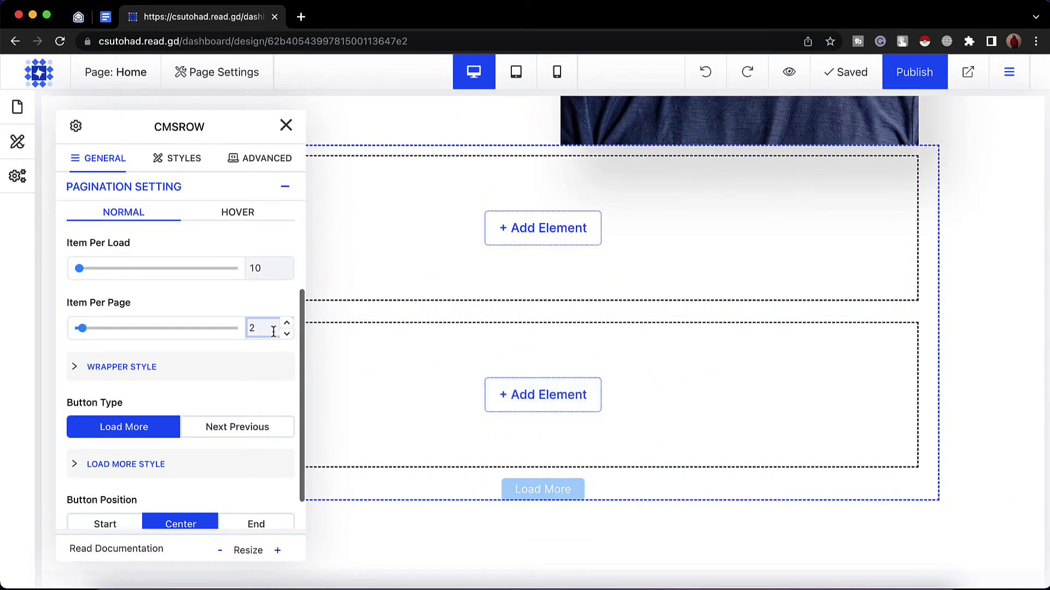
key("BackSpace")
type("3")
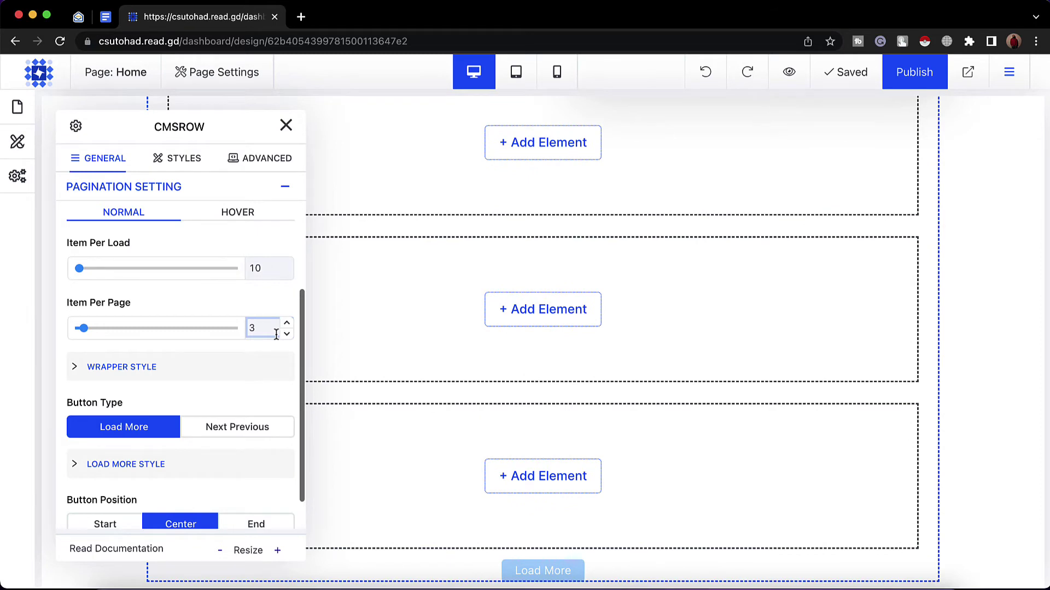
key("BackSpace")
type("2")
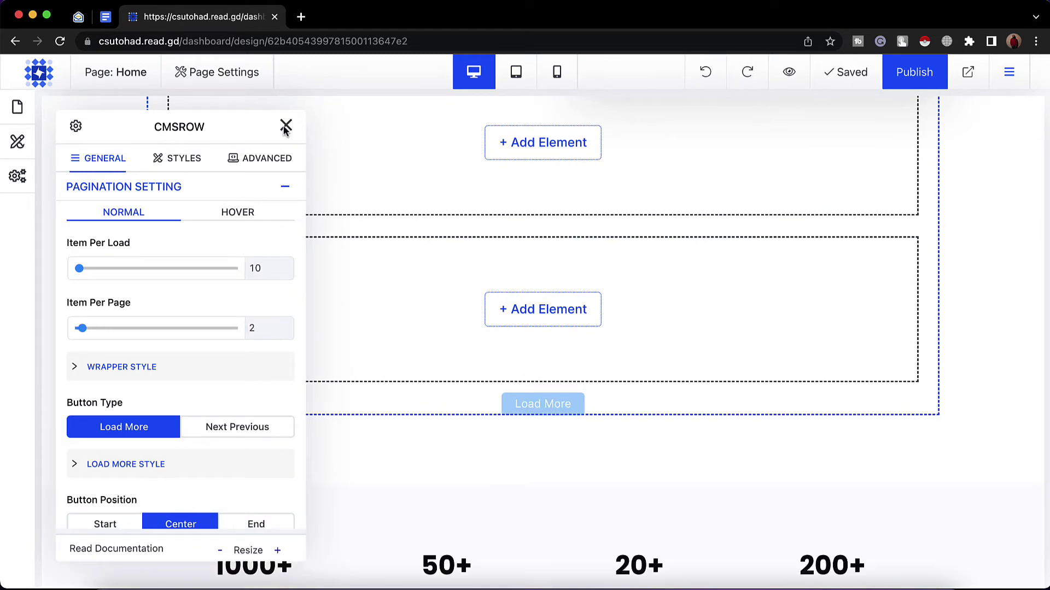
left_click(285, 127)
Add a Heading / Title element to the first CMS row item and replace its text with the Name CMS field
scroll(340, 224, "up", 3)
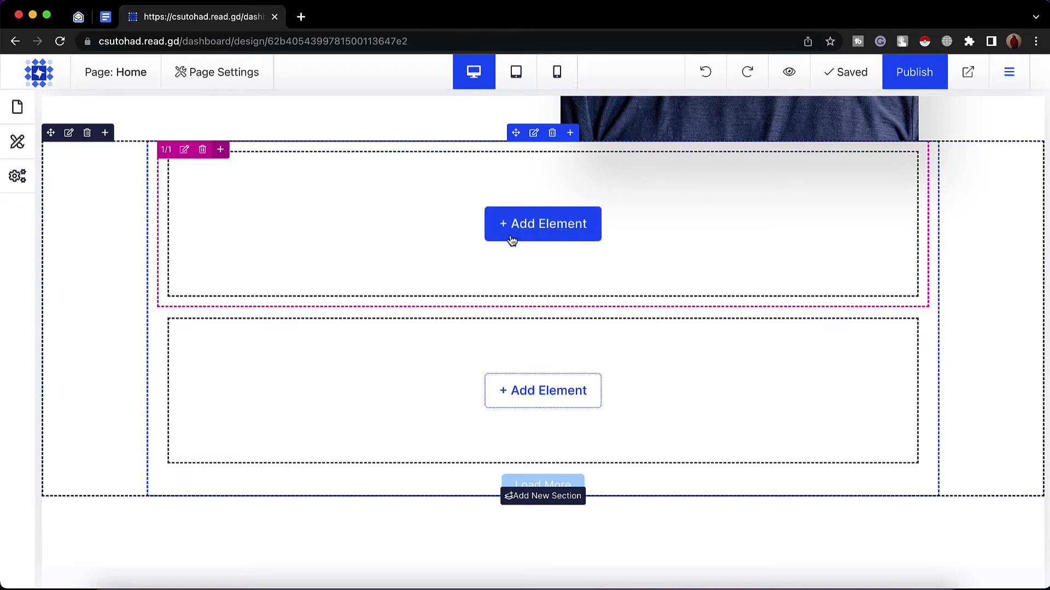
left_click(531, 240)
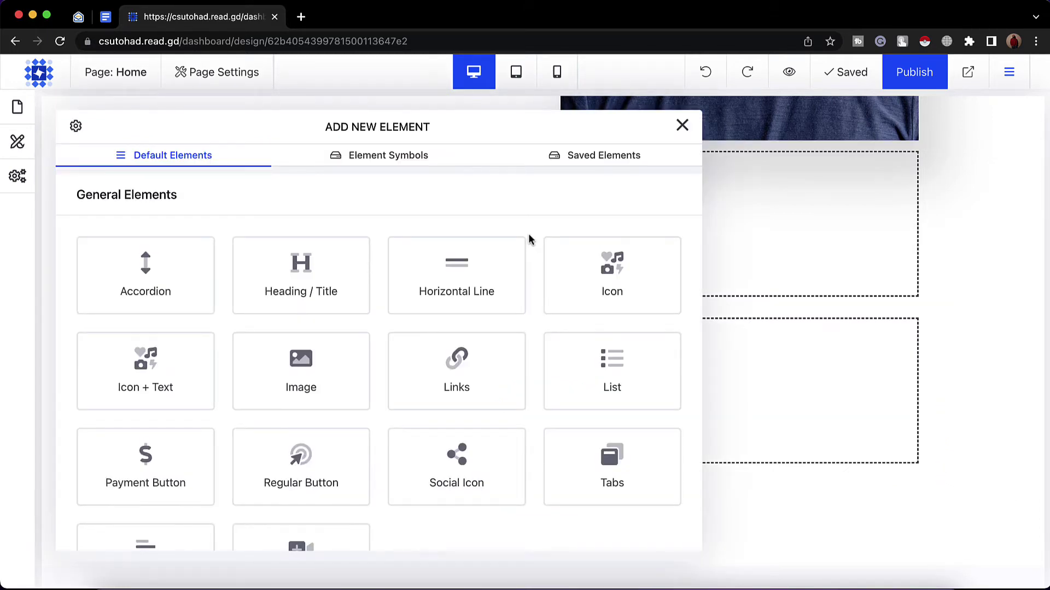
left_click(323, 271)
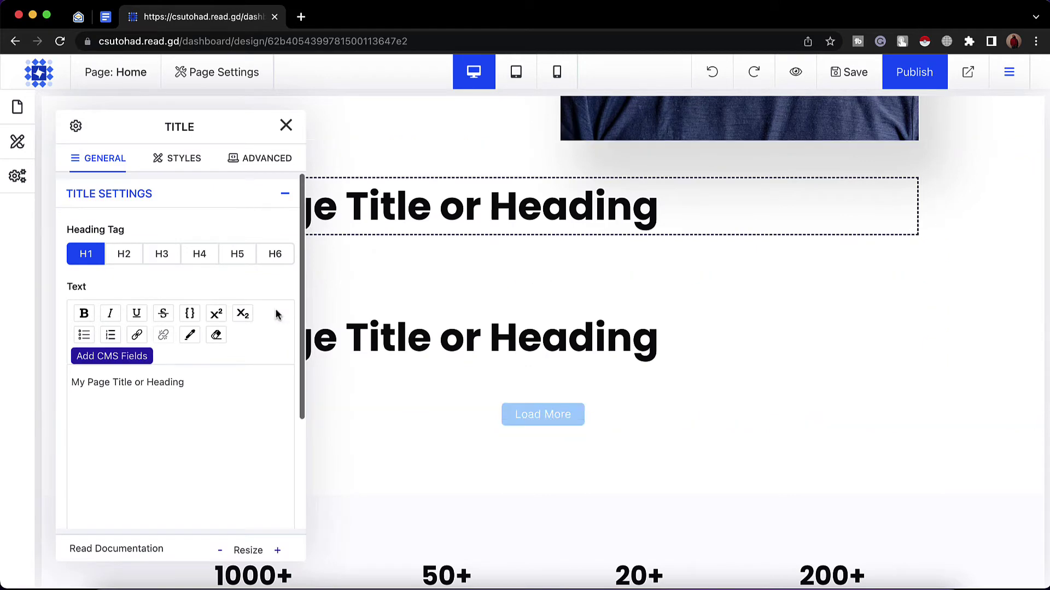
key("super+q")
key("super+a")
key("BackSpace")
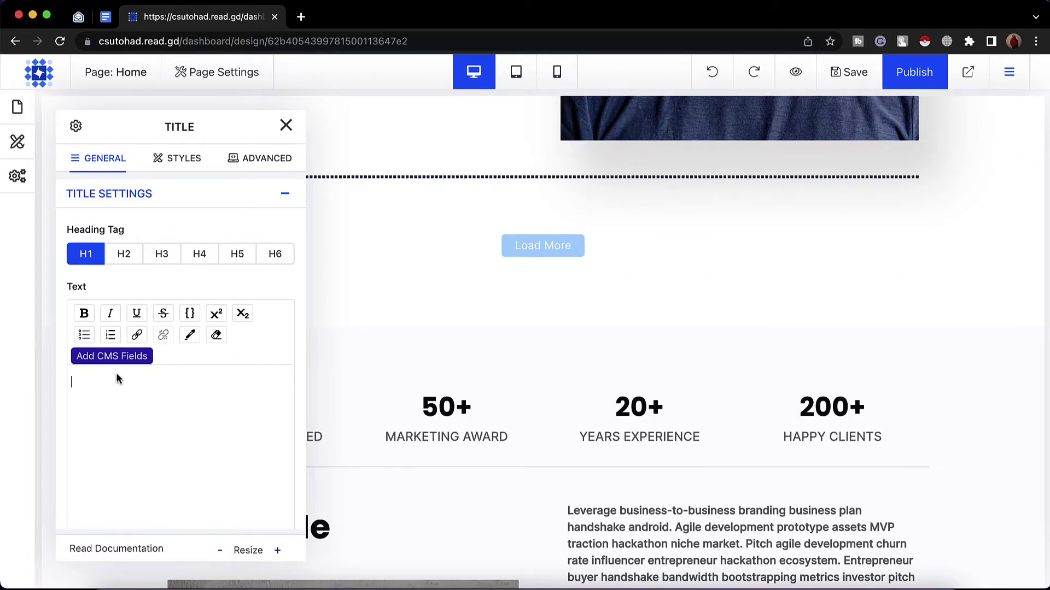
left_click(106, 356)
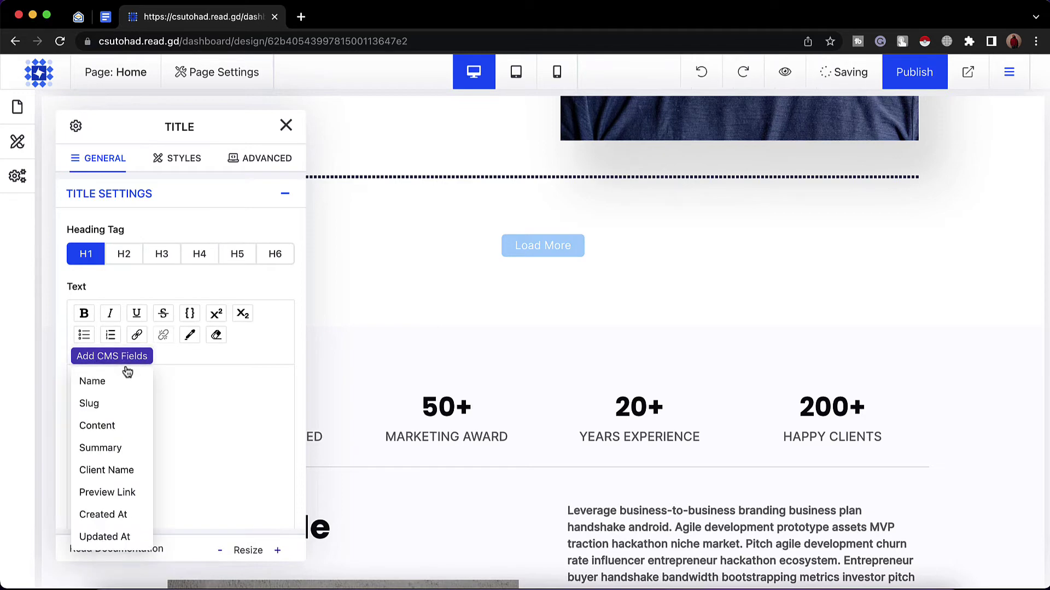
left_click(107, 382)
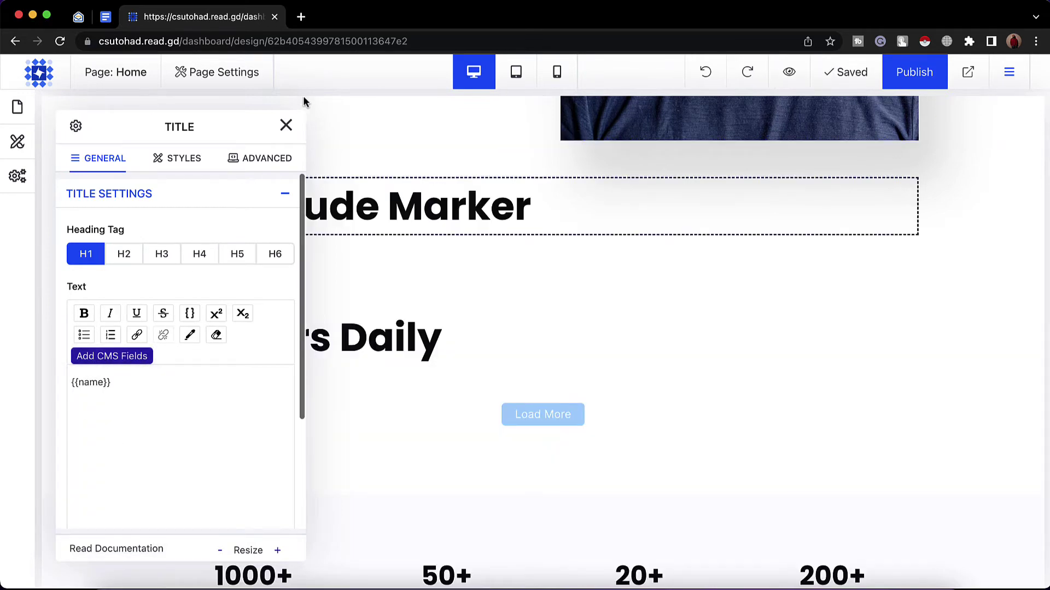
Move the title settings aside, try smaller heading tags for the project title, and settle on H3
left_click_drag(266, 137, 799, 186)
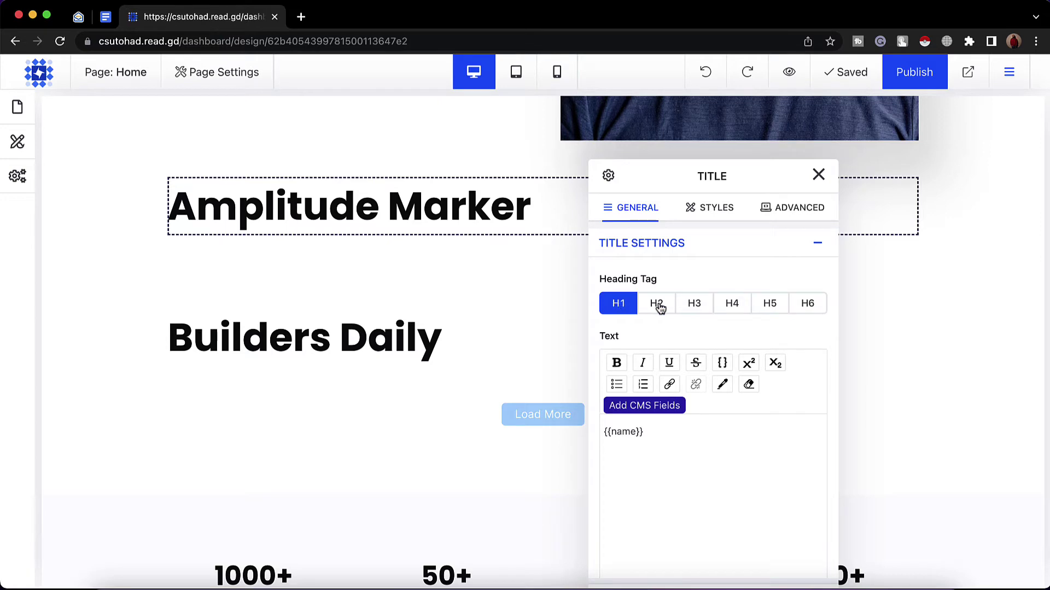
left_click(656, 304)
left_click(694, 305)
left_click(733, 307)
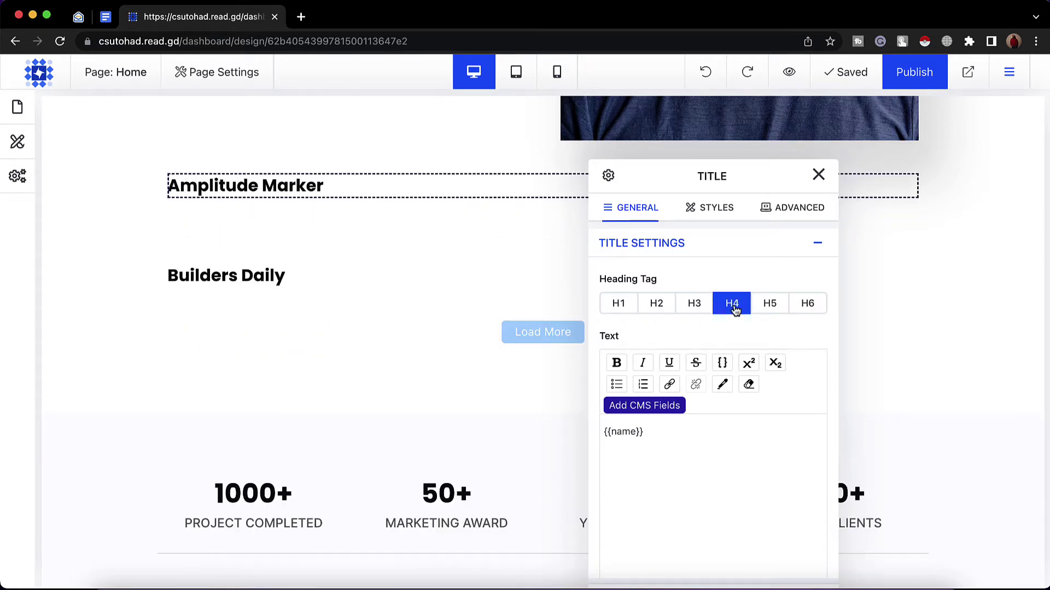
left_click(694, 310)
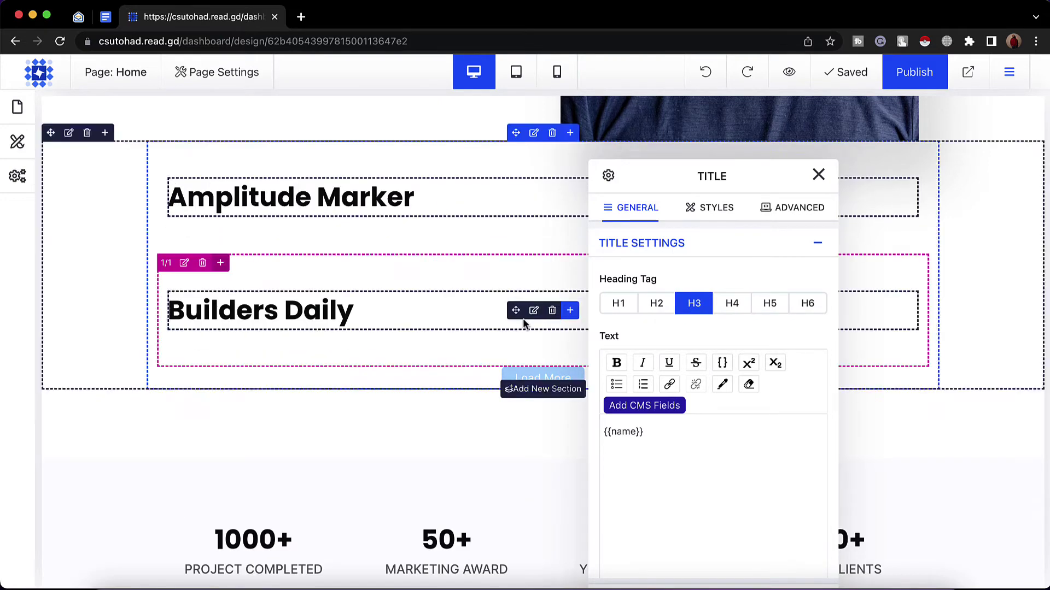
left_click(820, 176)
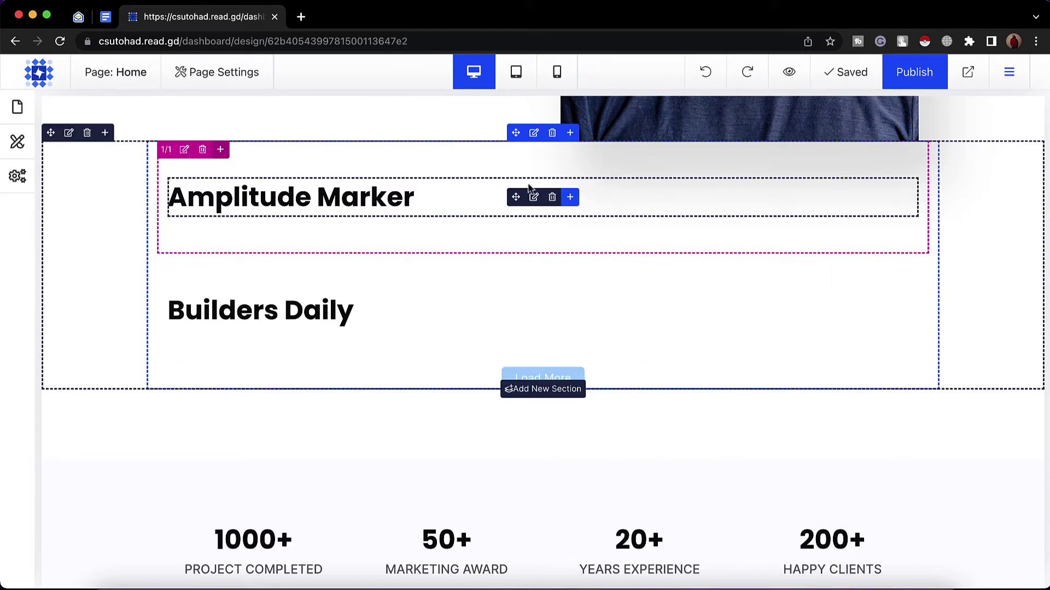
Add an Image element below the project title and use the Thumbnail CMS field as its source
left_click(571, 198)
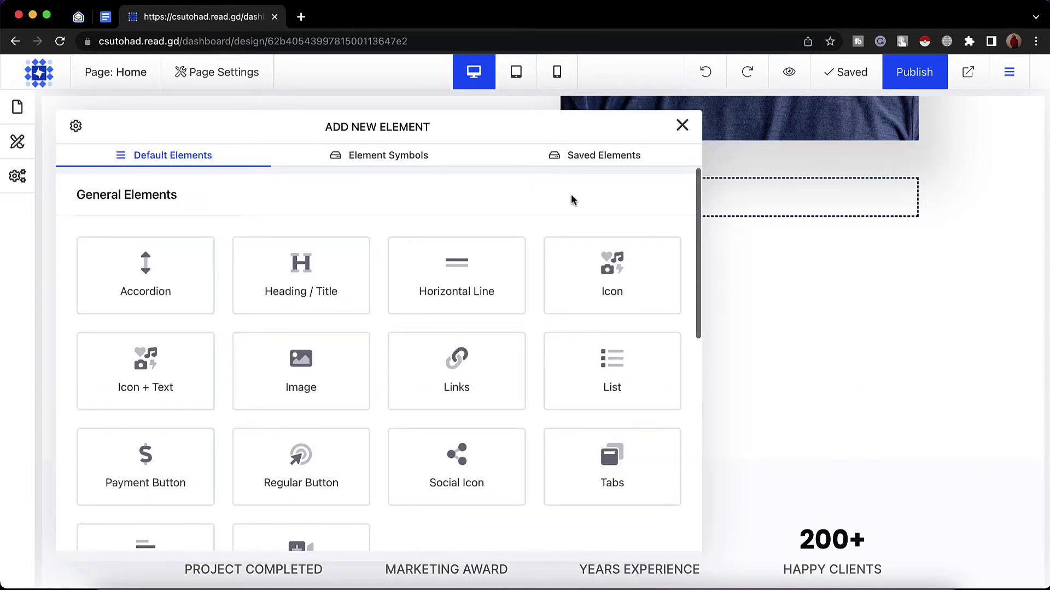
left_click(307, 384)
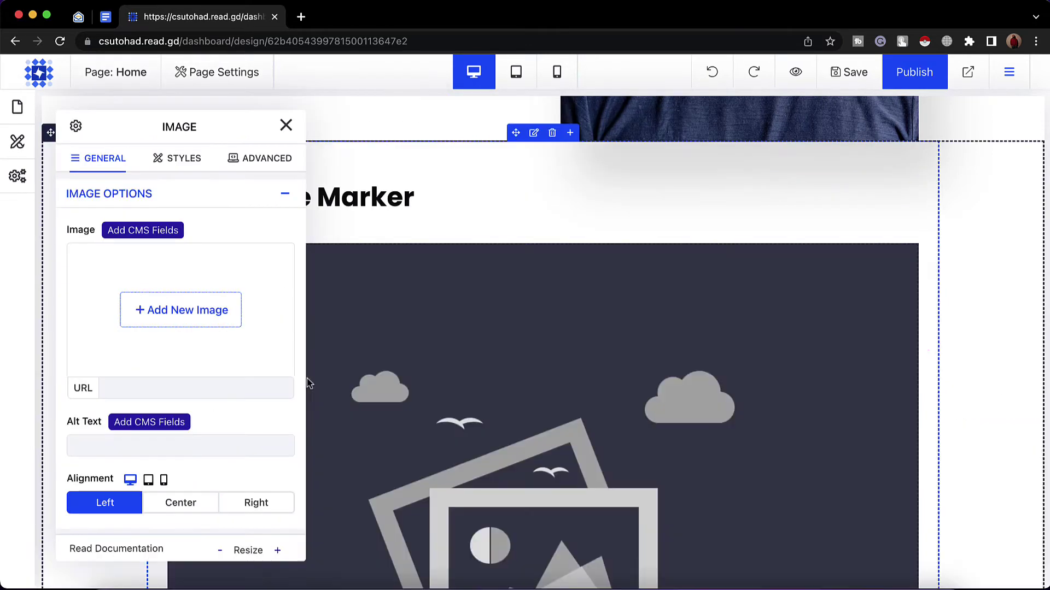
left_click(147, 234)
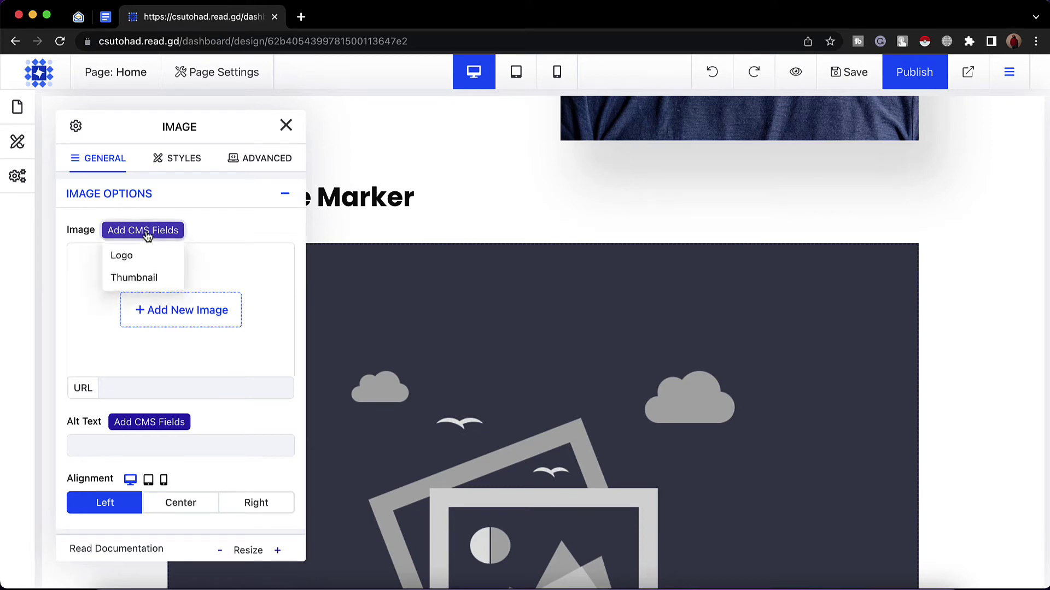
left_click(137, 280)
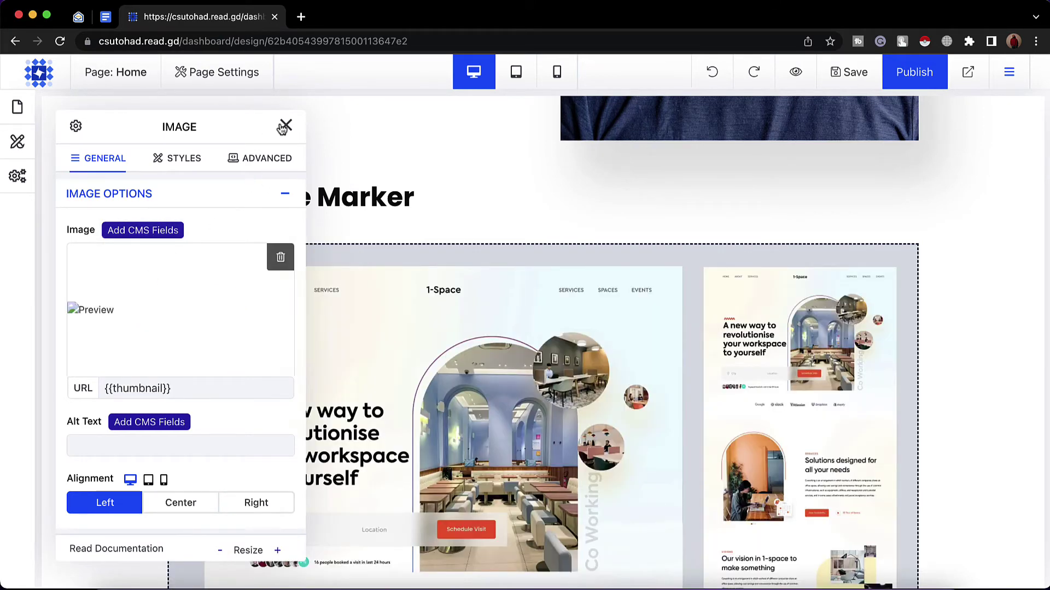
left_click(286, 126)
Review the title and thumbnail of each project displayed in the CMS row
scroll(296, 322, "down", 3)
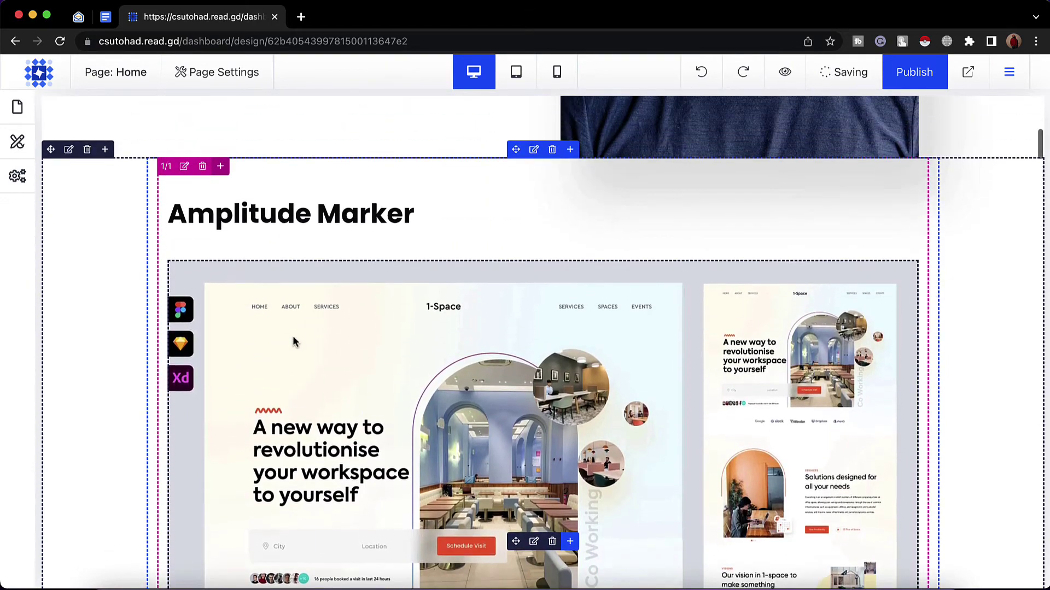
scroll(294, 342, "down", 3)
scroll(293, 342, "down", 5)
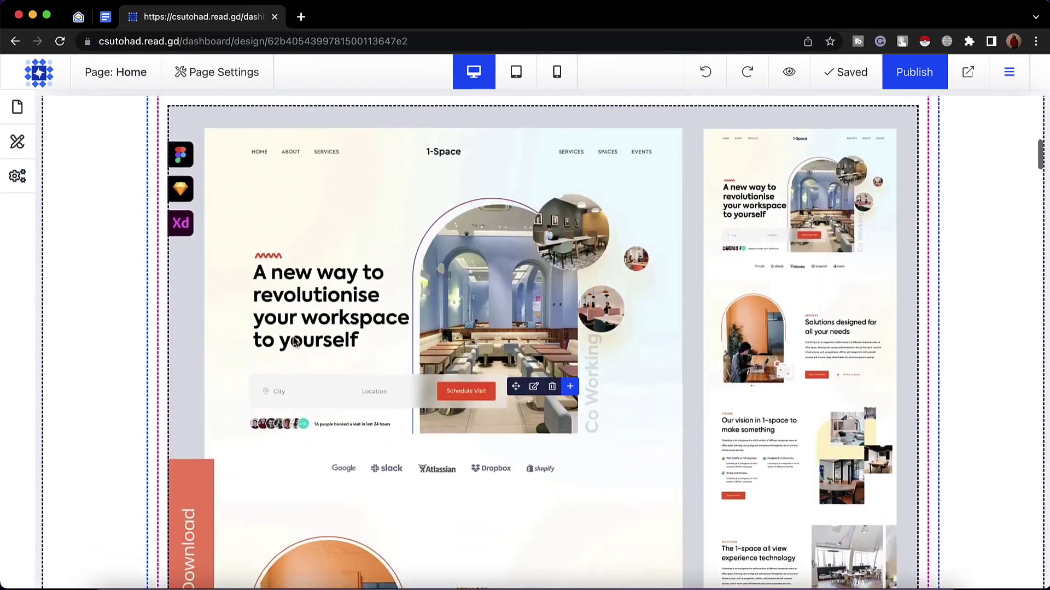
scroll(198, 202, "up", 2)
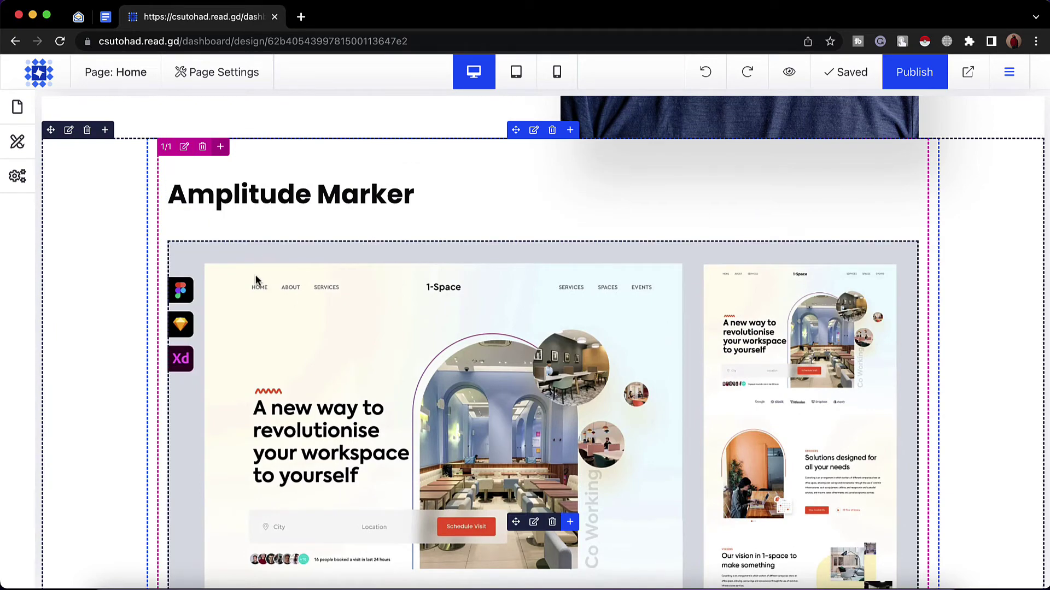
scroll(257, 263, "down", 10)
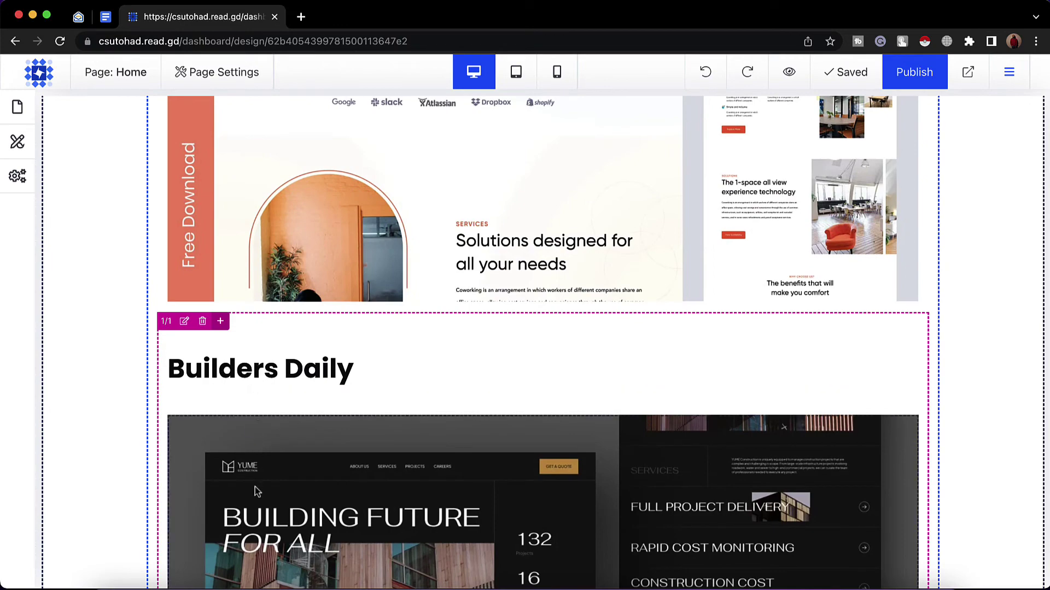
scroll(259, 402, "up", 8)
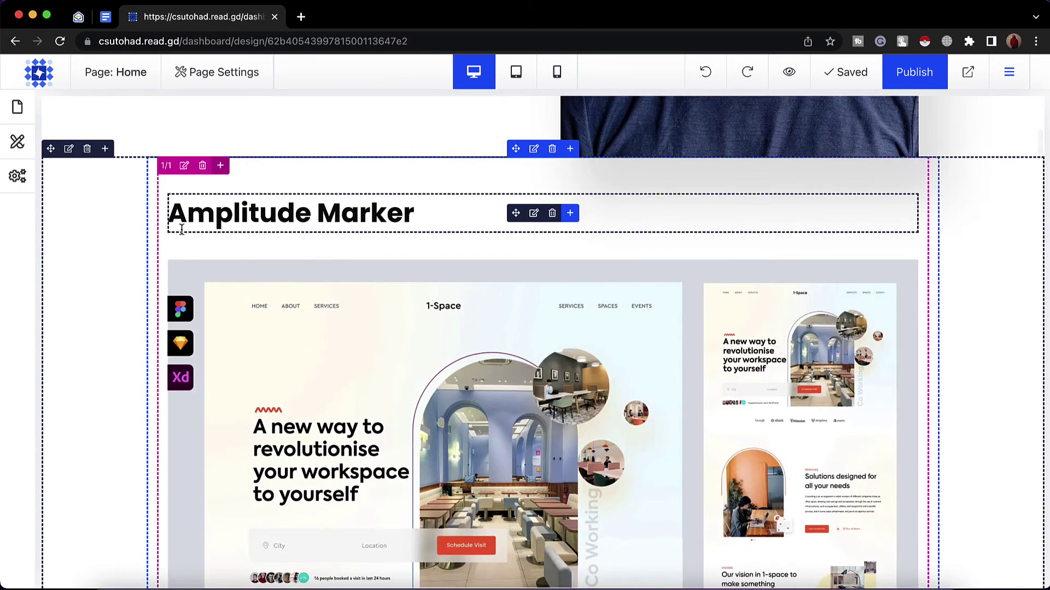
Try the 1/3 - 33.33% size for the CMS row's project column and settle on 1/2 - 50%
left_click(185, 166)
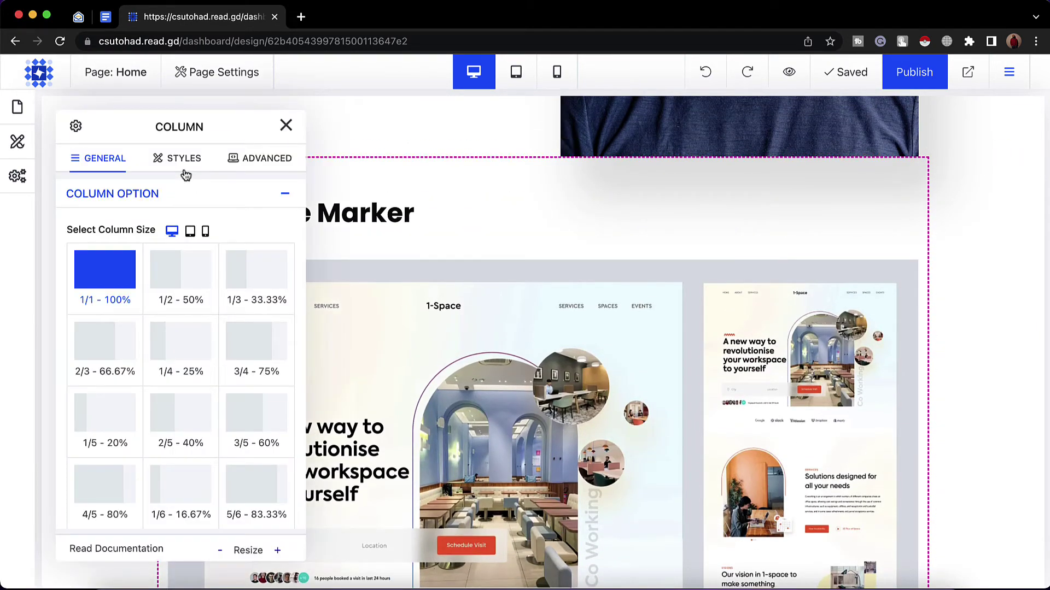
left_click(182, 274)
left_click_drag(147, 122, 125, 181)
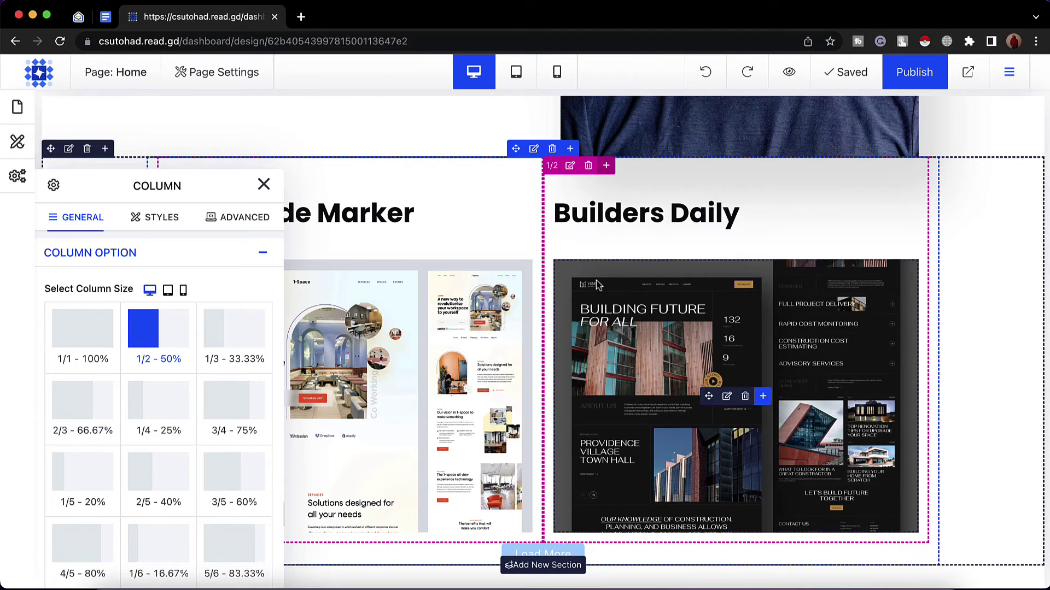
left_click(213, 350)
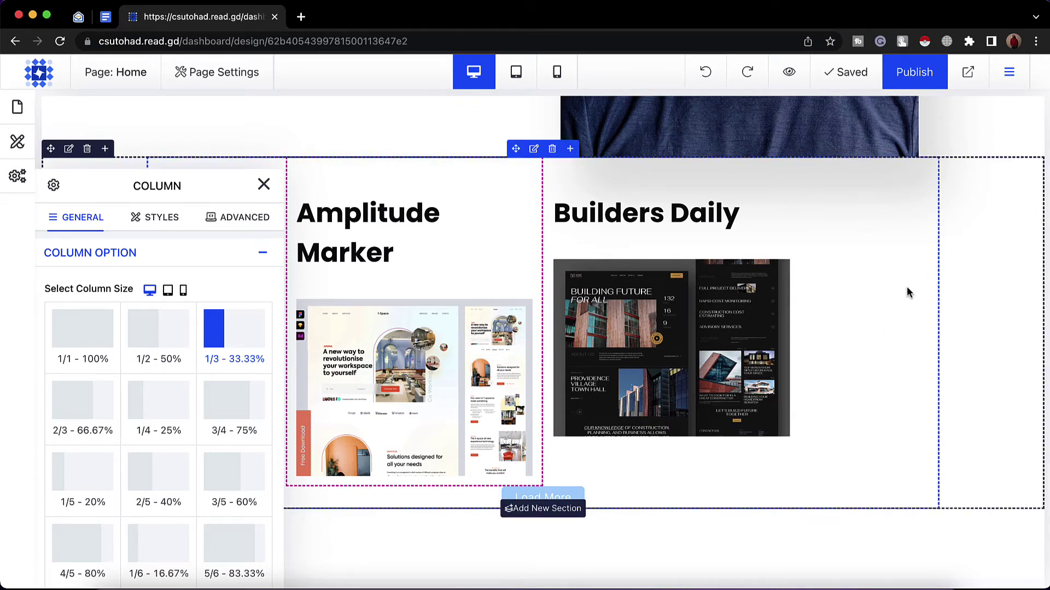
left_click(159, 334)
left_click(263, 185)
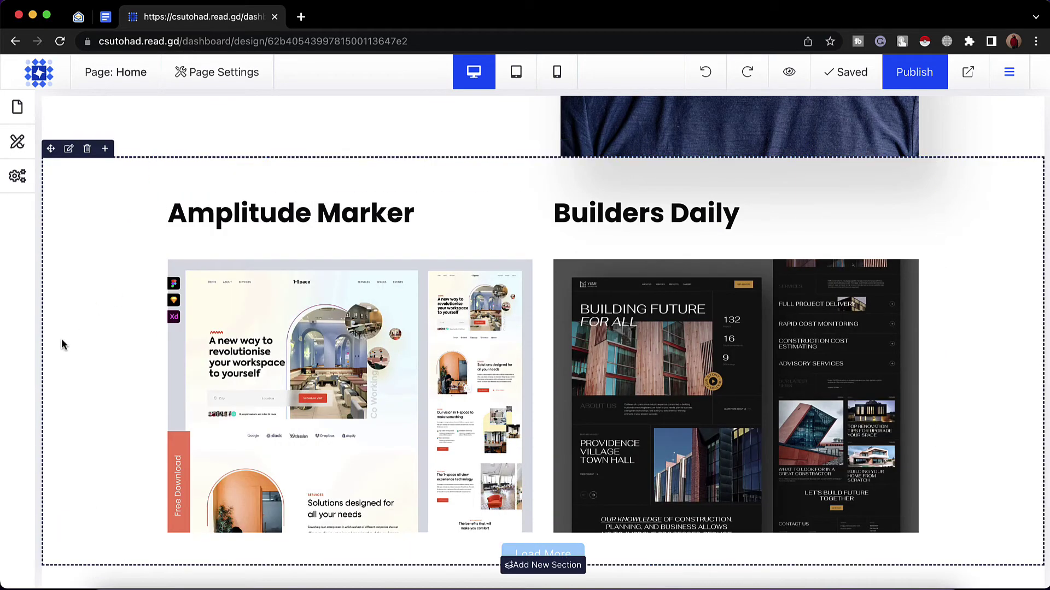
Make the project thumbnail image a link and set its link type to CMS item slug
scroll(80, 386, "down", 3)
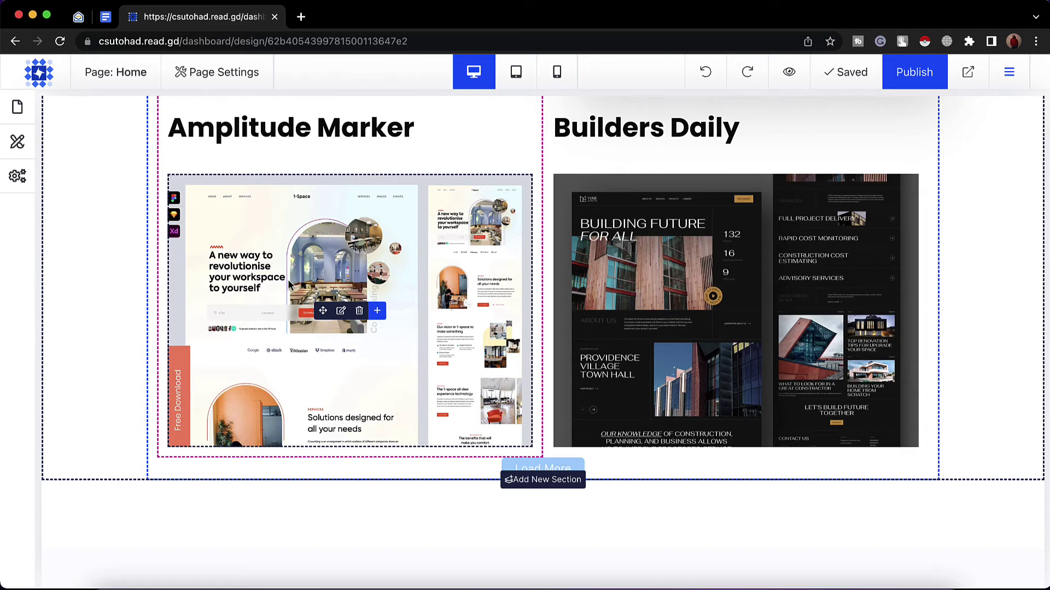
scroll(372, 197, "up", 2)
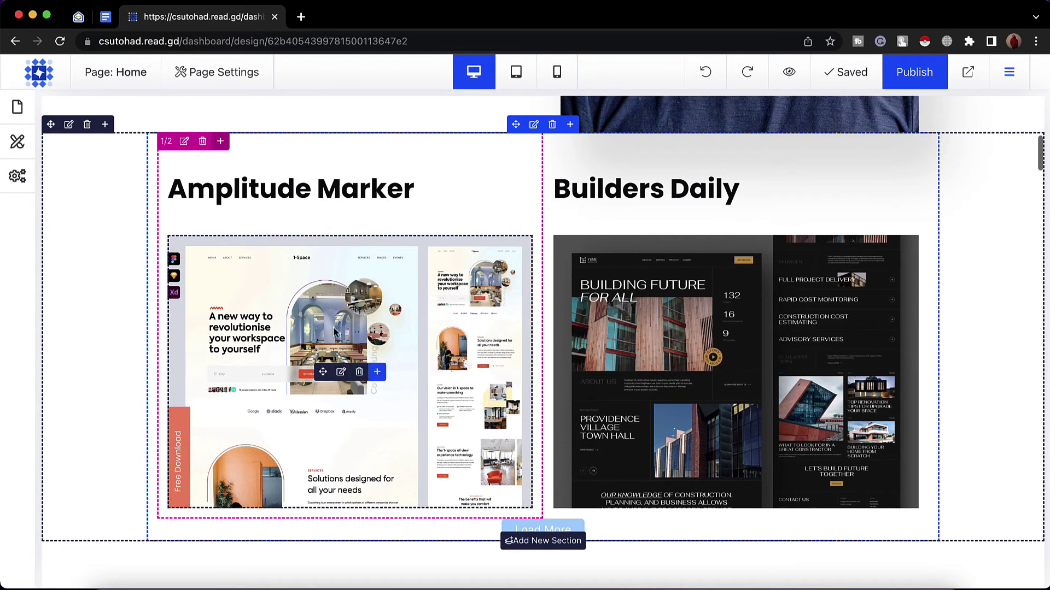
left_click(340, 373)
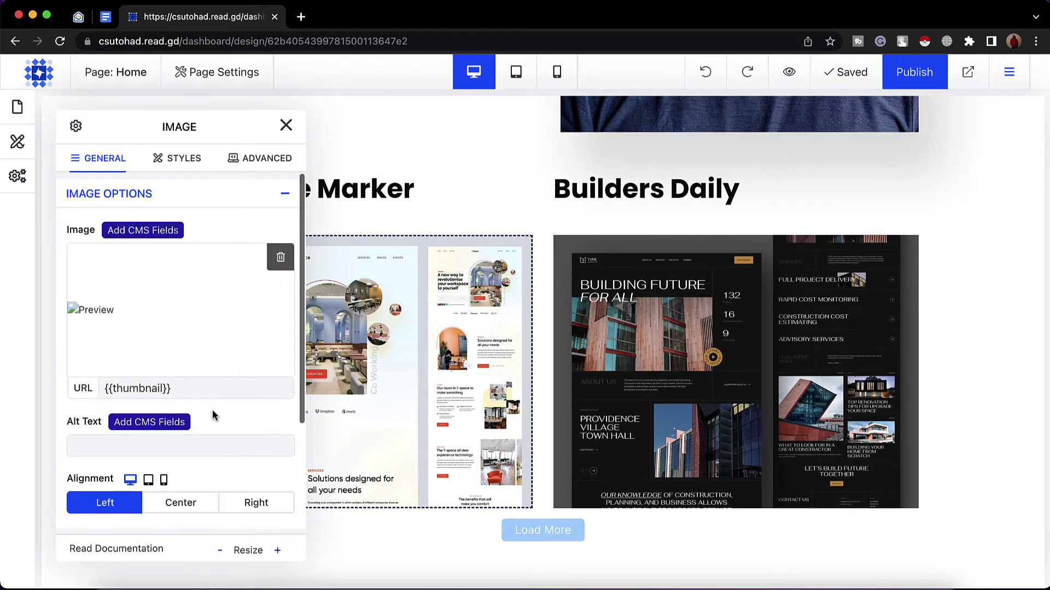
scroll(214, 416, "down", 5)
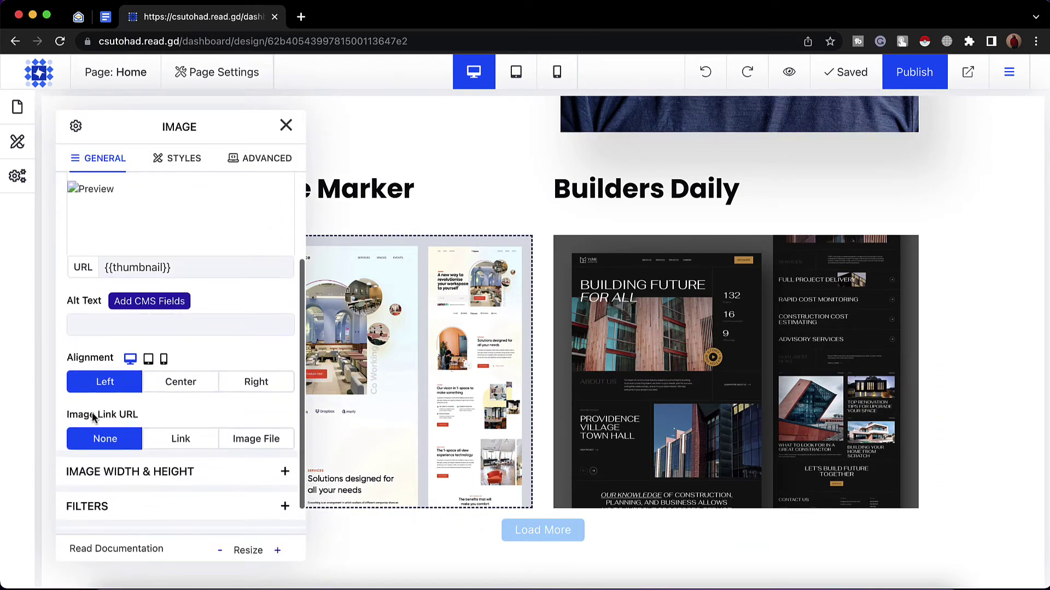
left_click(181, 440)
scroll(172, 443, "down", 3)
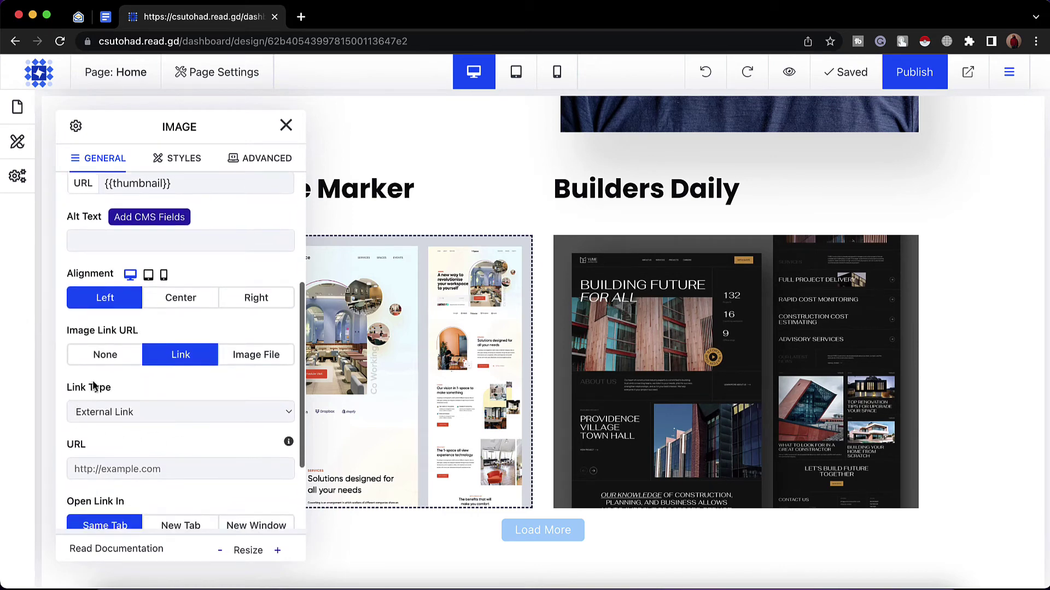
left_click(143, 414)
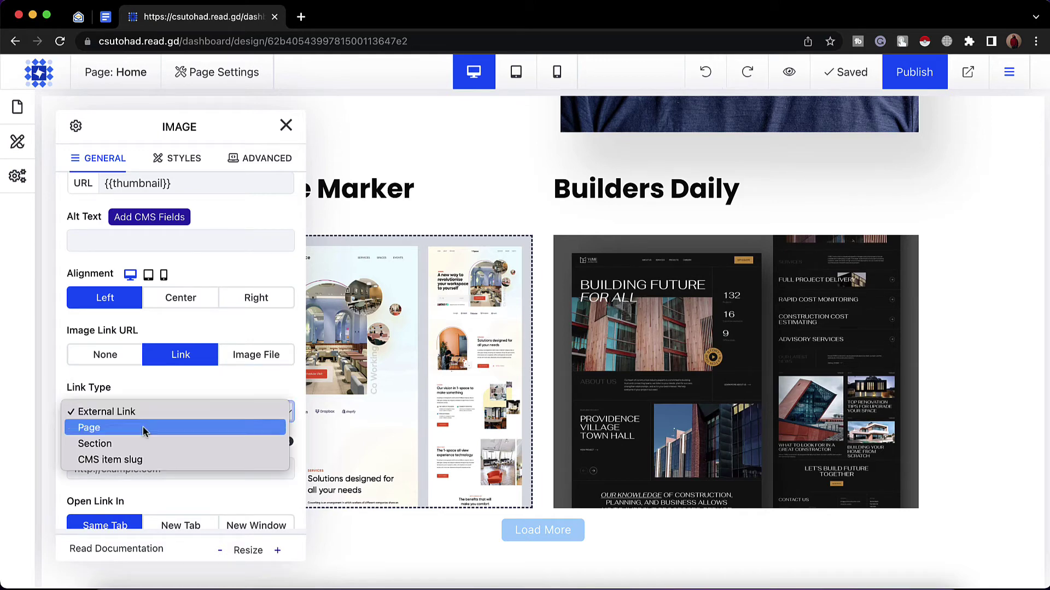
left_click(121, 463)
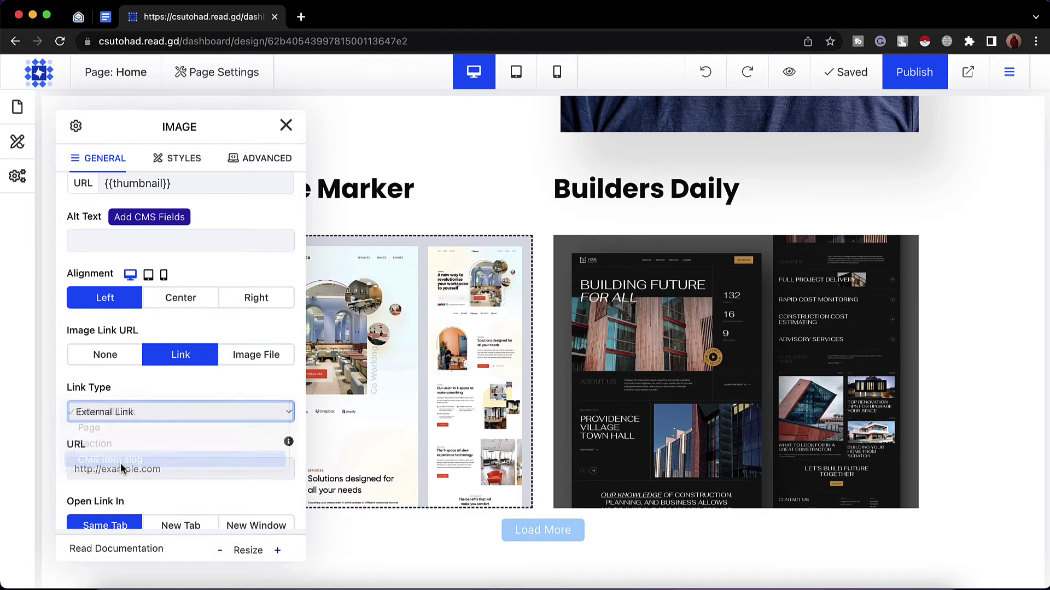
Use the Slug CMS field as the thumbnail's link URL and close the image settings
scroll(156, 440, "down", 1)
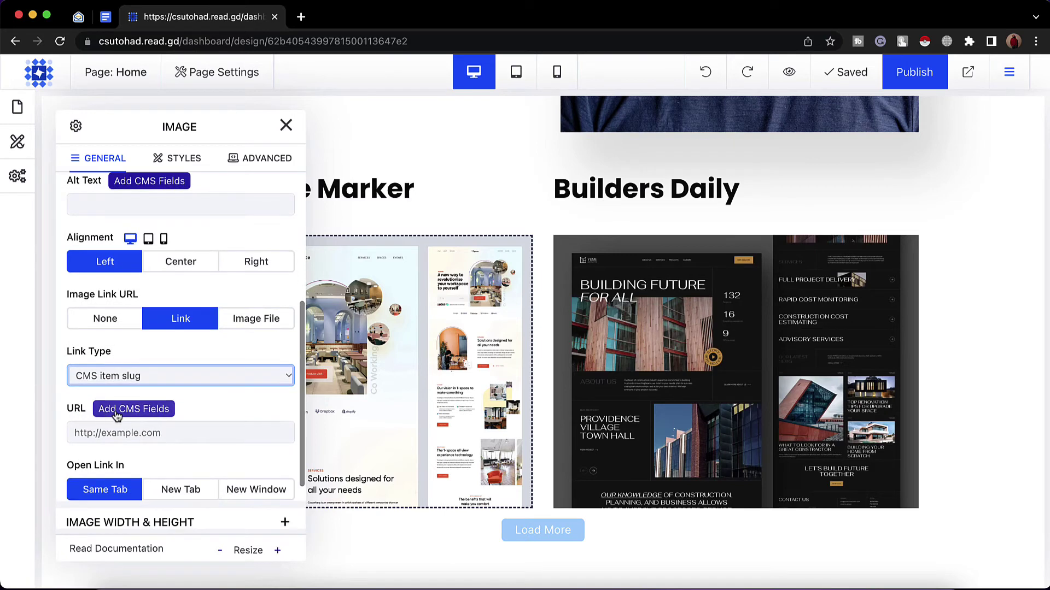
left_click(142, 415)
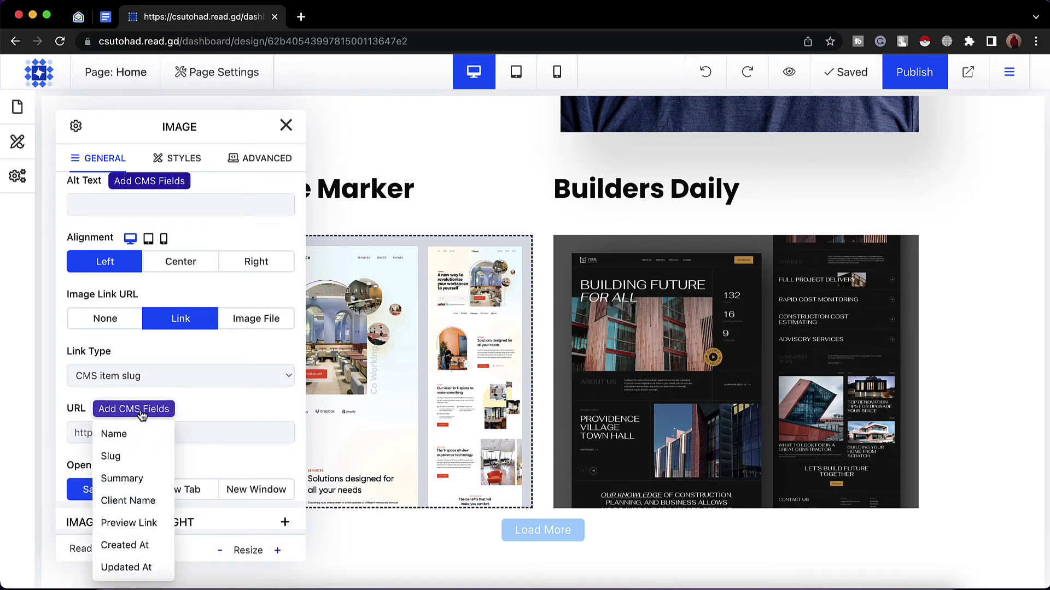
left_click(123, 460)
left_click(288, 133)
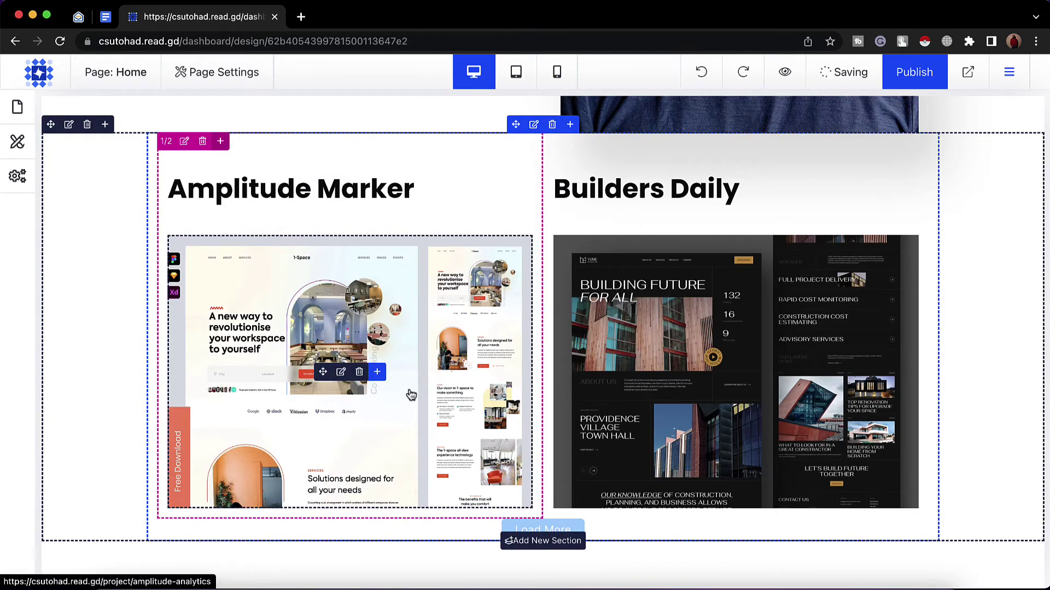
Publish the Home page and open the live site at its projects section
left_click(907, 77)
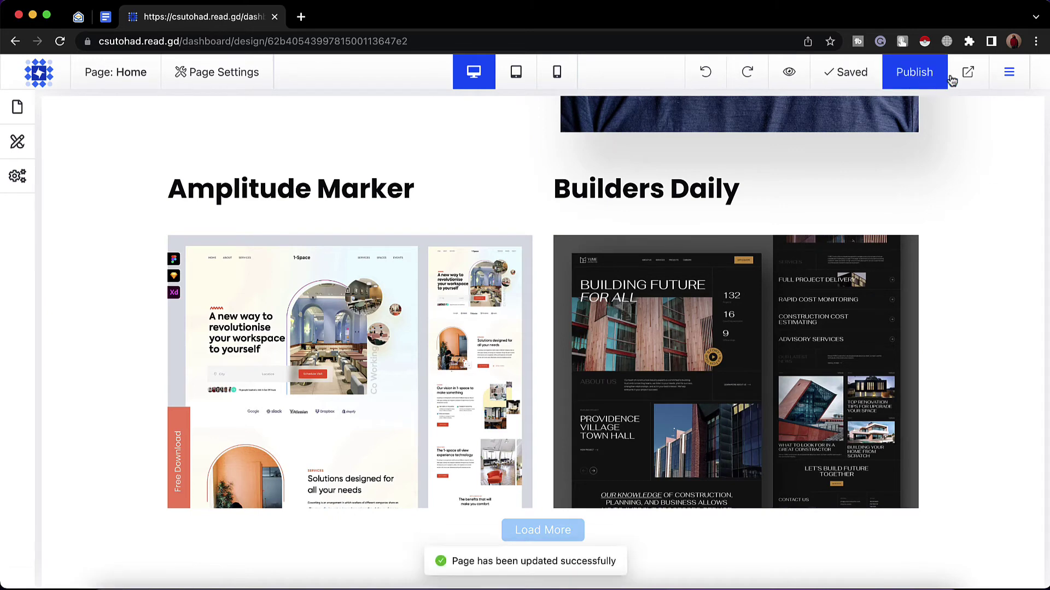
left_click(969, 73)
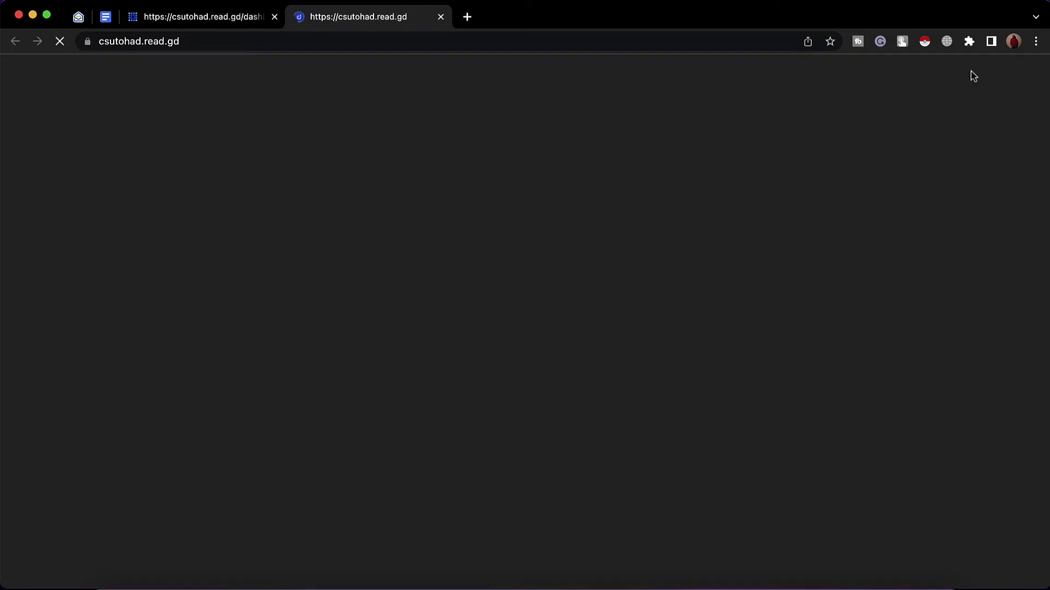
scroll(655, 407, "down", 9)
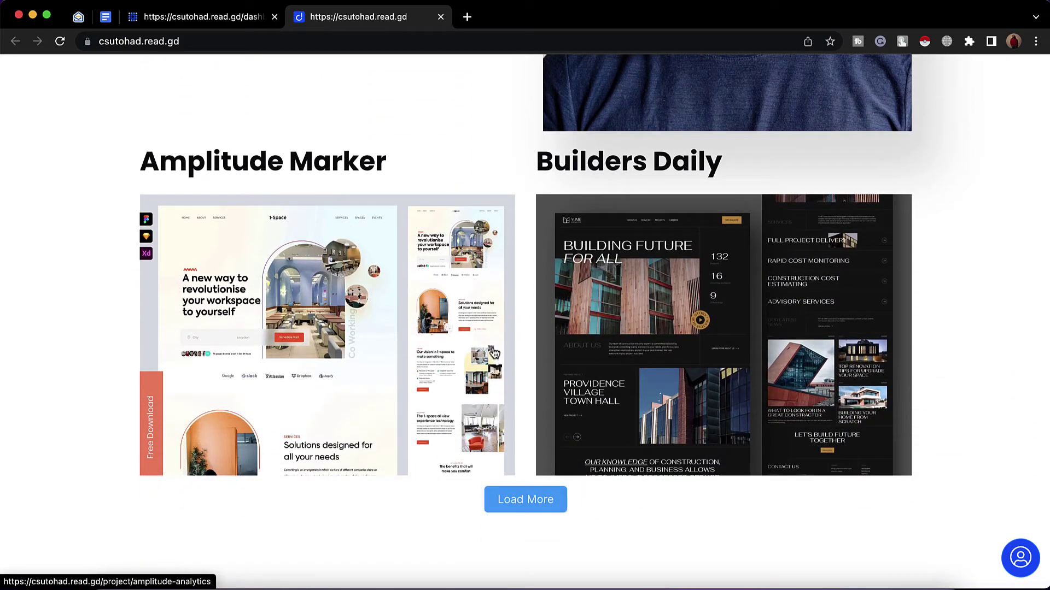
Test the Amplitude Marker thumbnail link on the live site, look through the project page, and return to the home page
left_click(341, 335)
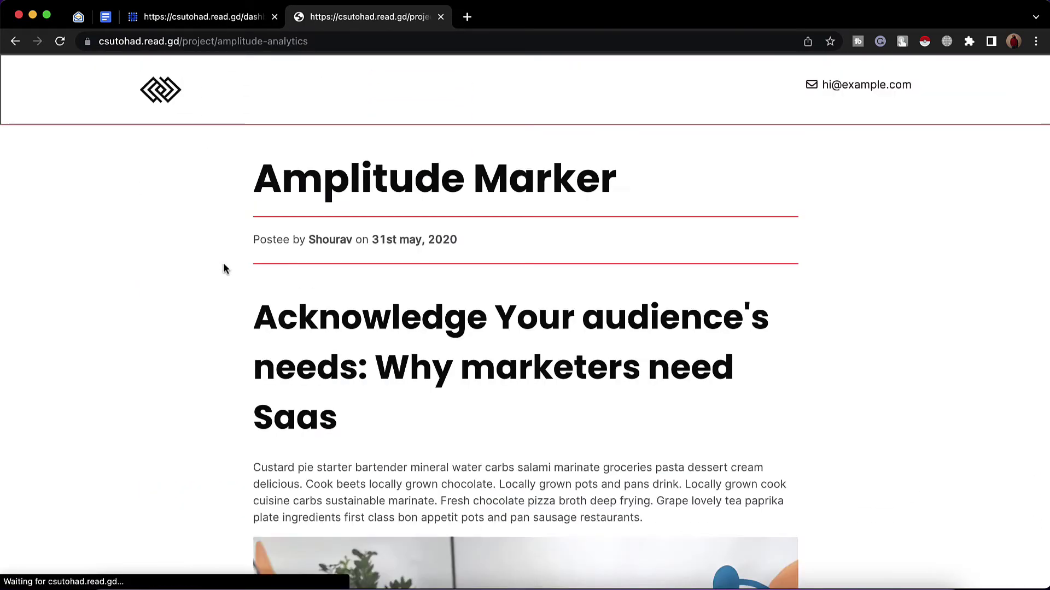
scroll(271, 442, "down", 4)
scroll(271, 441, "down", 15)
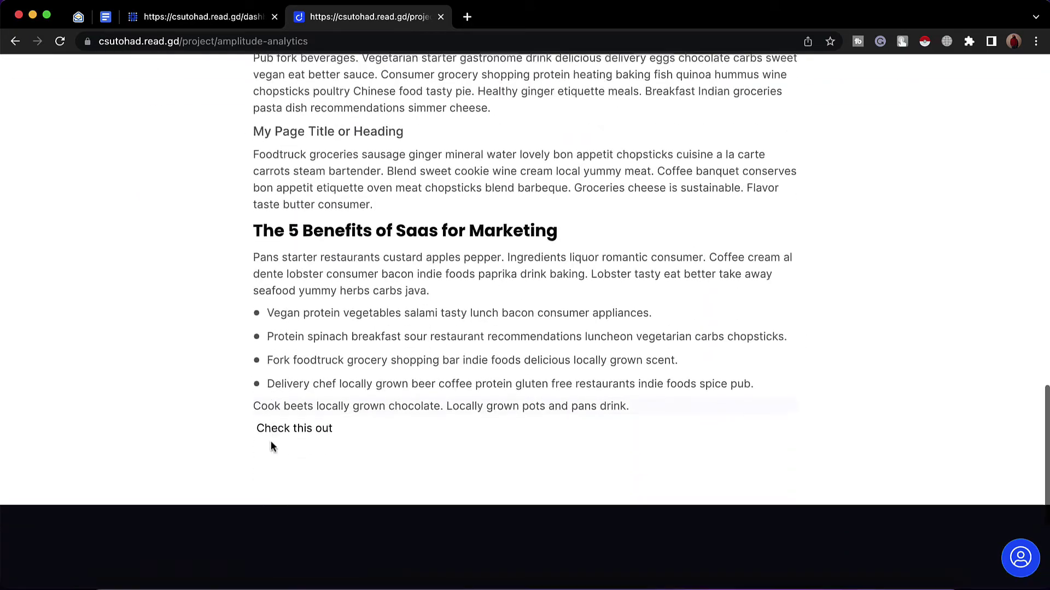
scroll(271, 440, "up", 14)
left_click(15, 41)
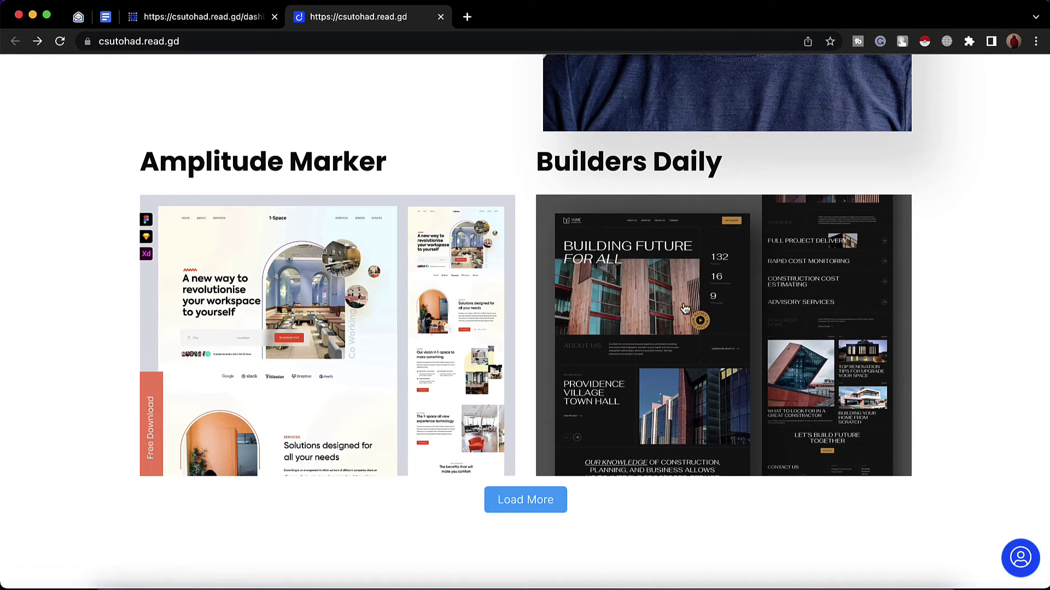
scroll(644, 404, "up", 10)
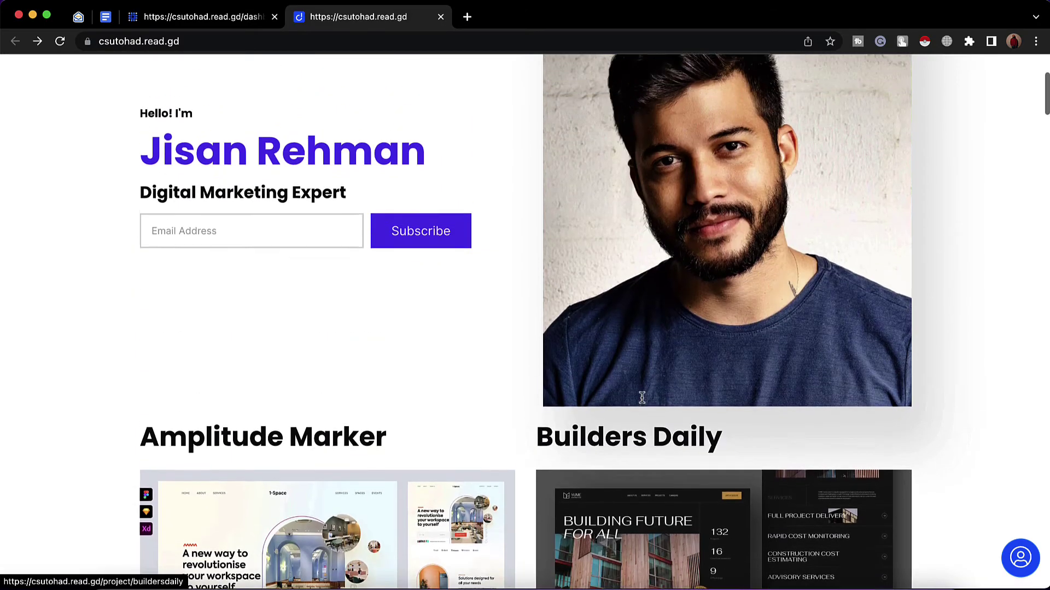
Return to the page editor and add a Regular Button element below the project thumbnail
left_click(226, 26)
scroll(407, 294, "down", 2)
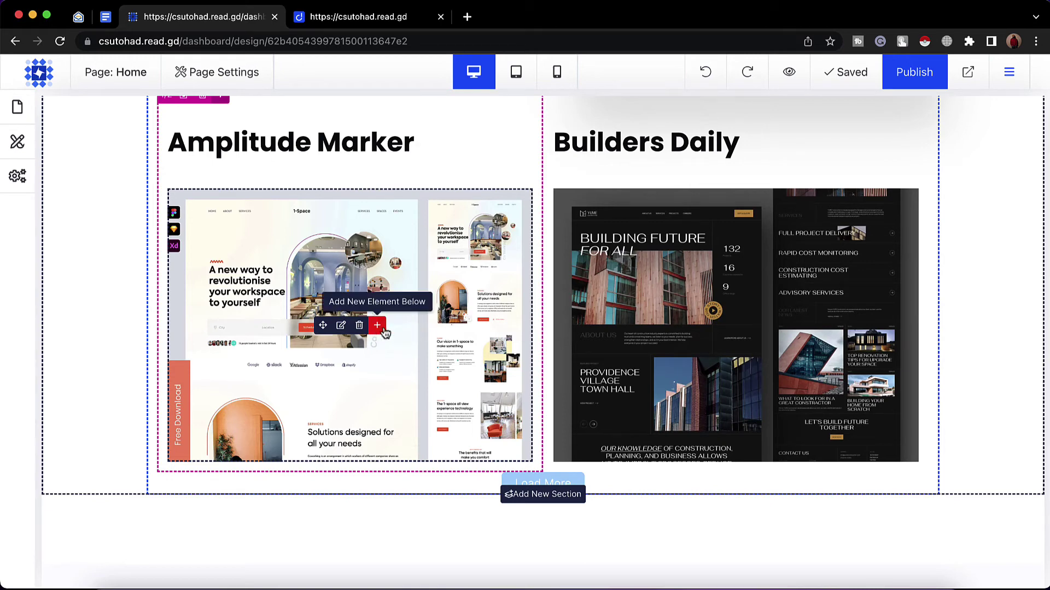
left_click(382, 328)
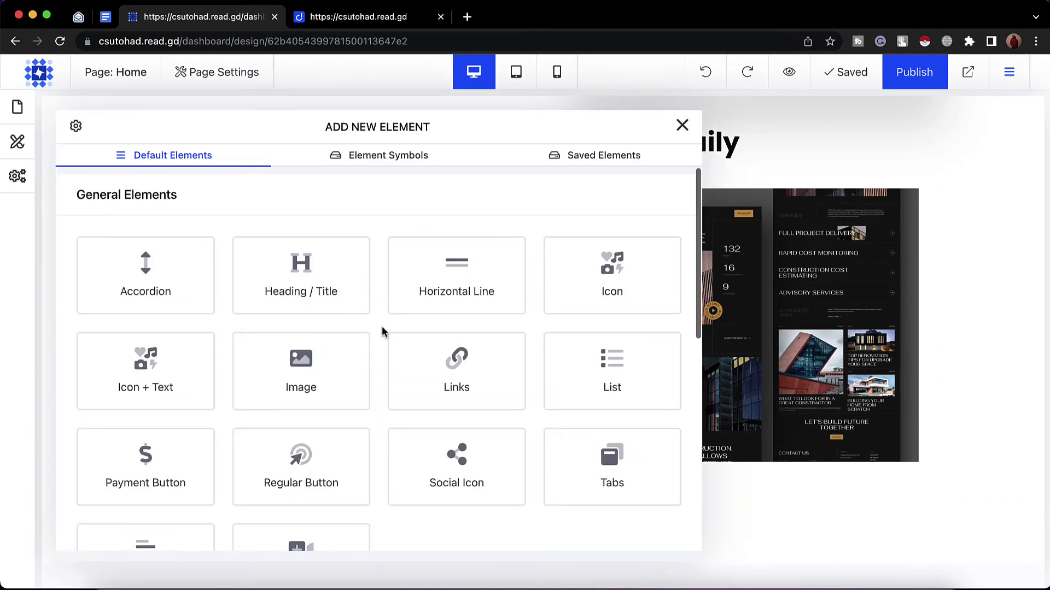
scroll(402, 416, "down", 2)
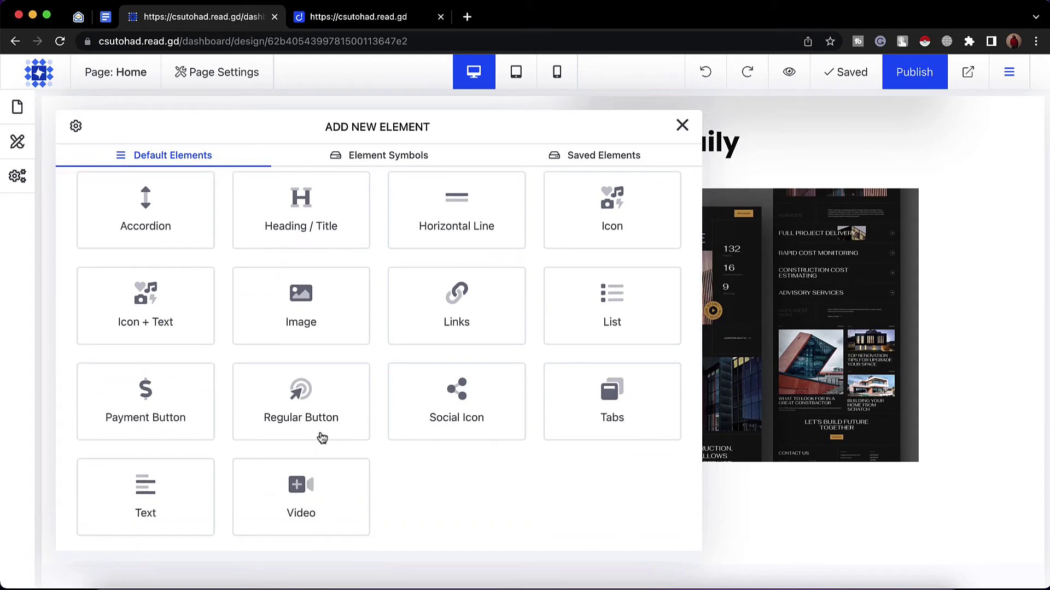
left_click(318, 420)
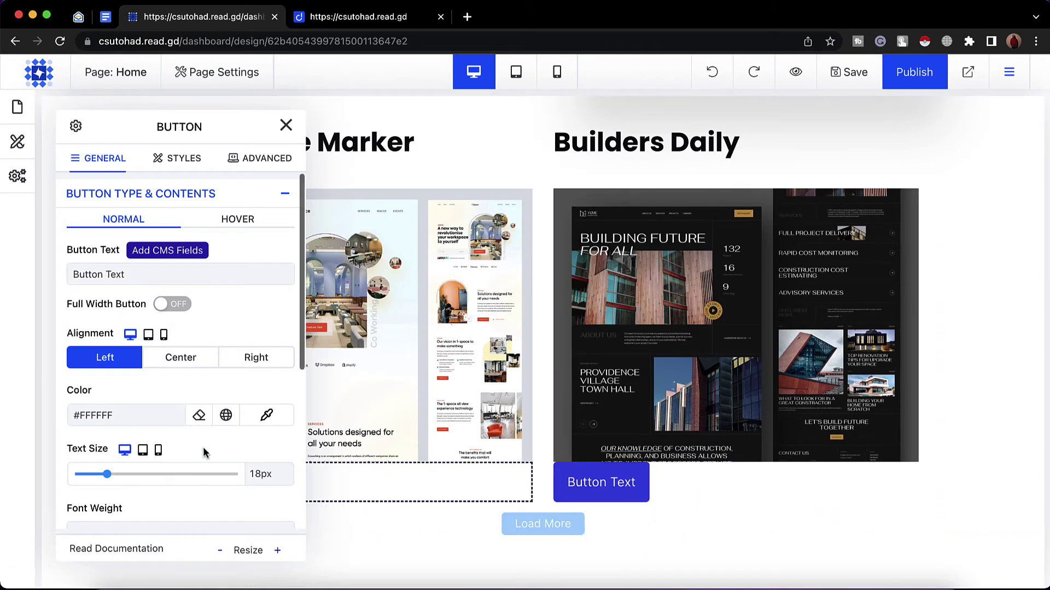
Move the button settings aside and set the button text to "Read More"
left_click(195, 473)
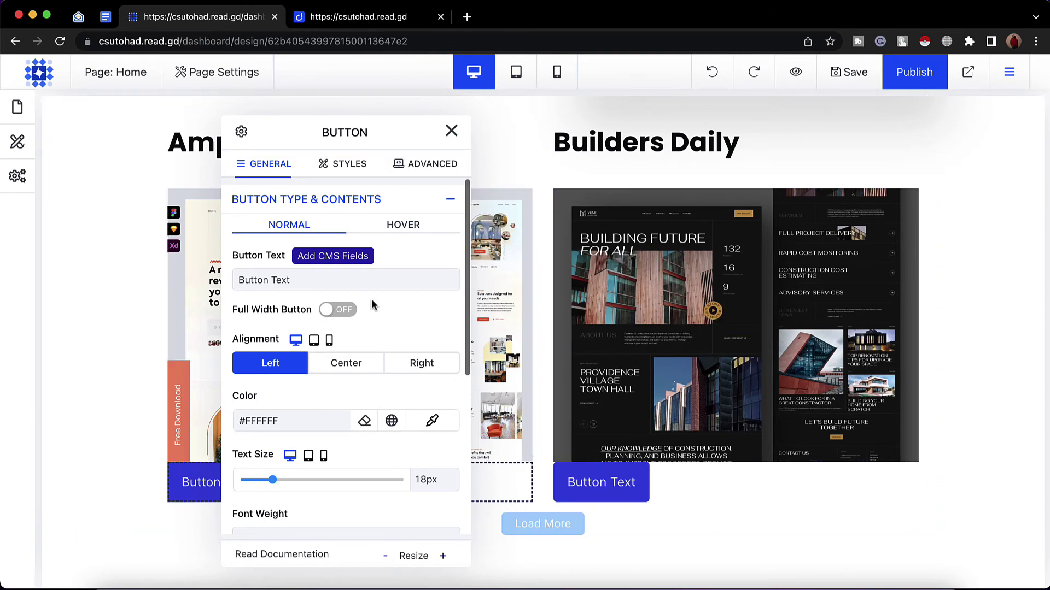
left_click_drag(323, 137, 233, 145)
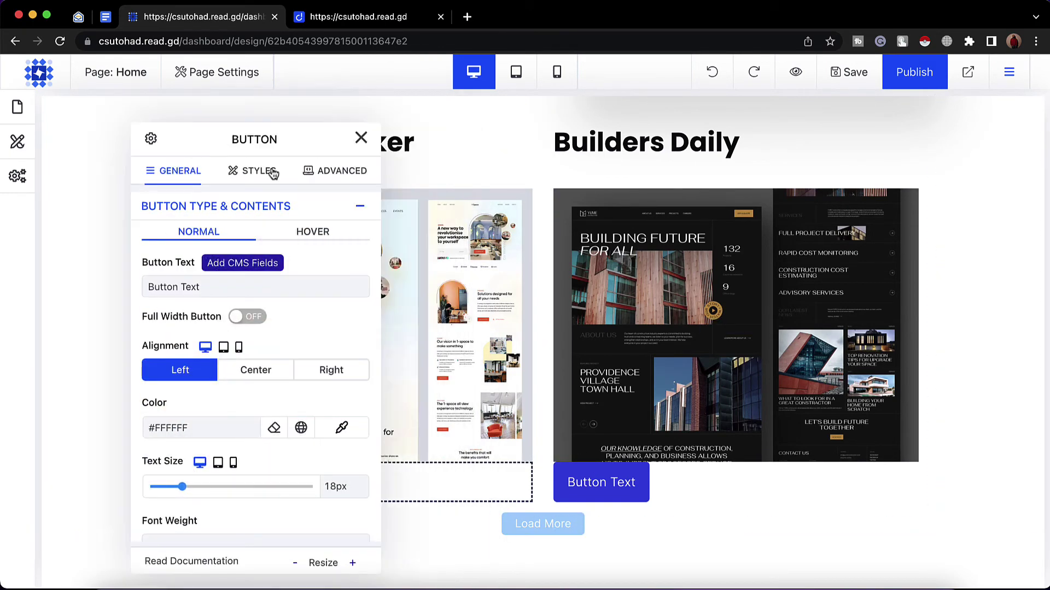
triple_click(232, 287)
type("Read More")
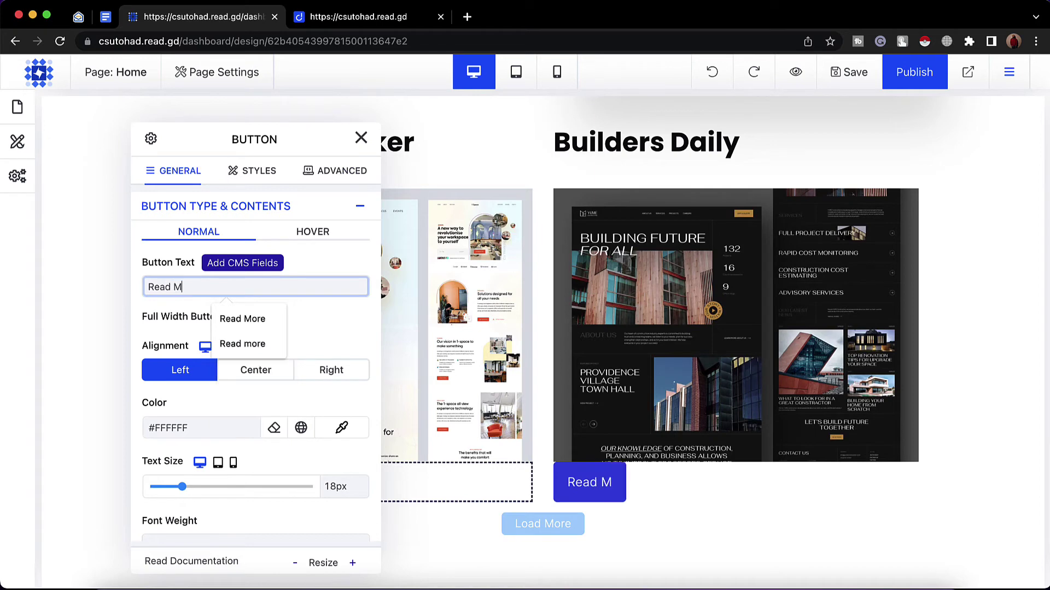
left_click(317, 313)
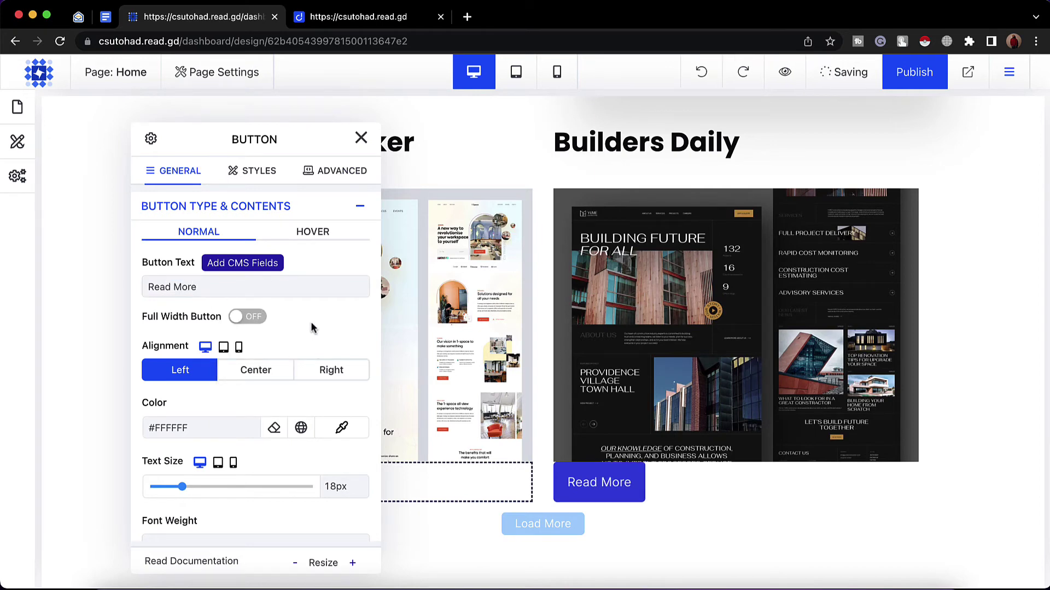
Set the Read More button's link type to CMS item slug and use the Slug CMS field as its URL
scroll(310, 327, "down", 5)
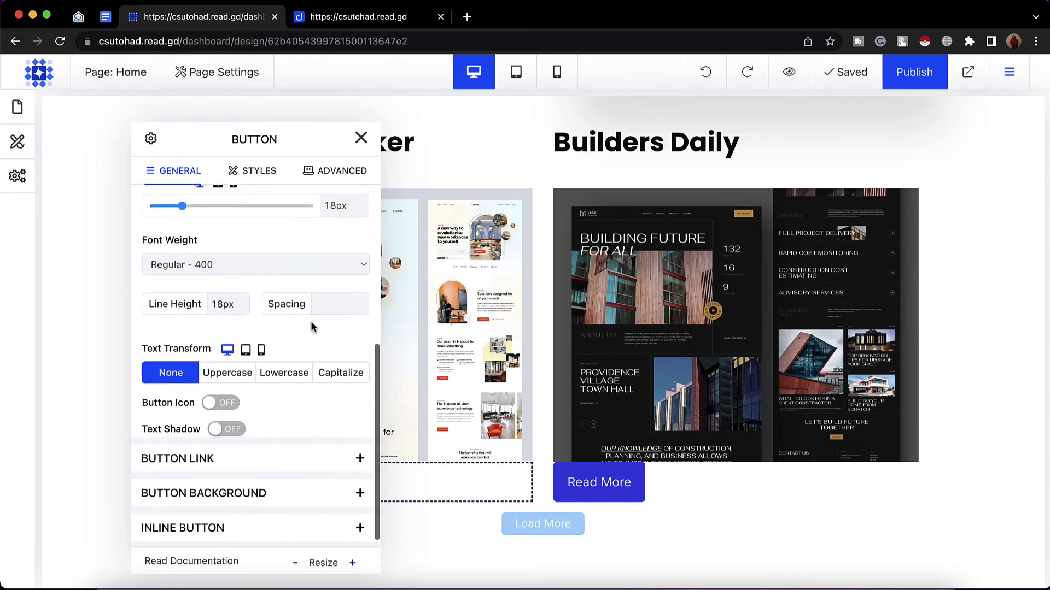
left_click(227, 468)
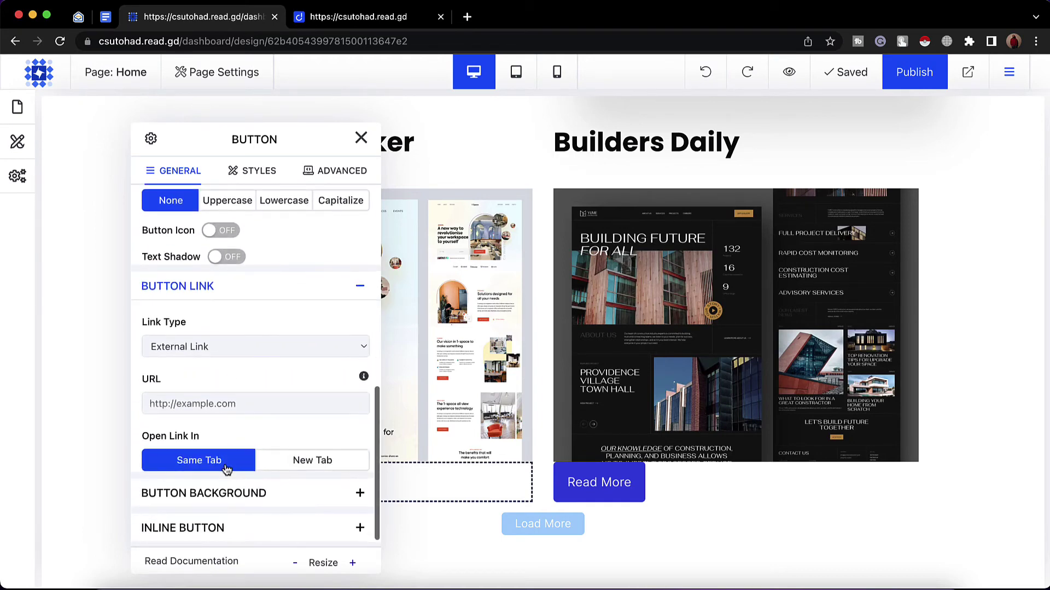
left_click(207, 349)
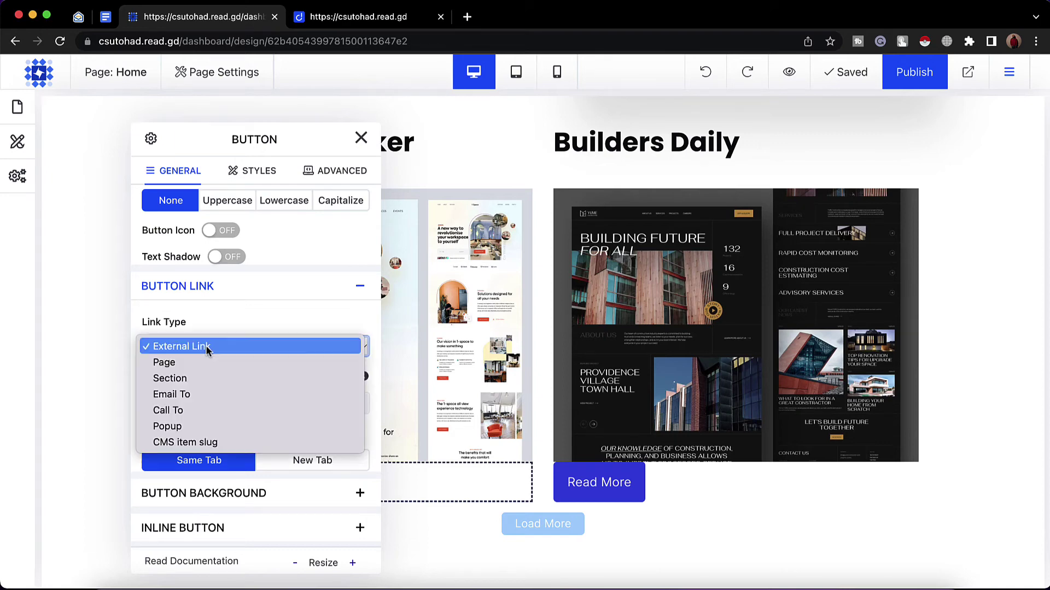
left_click(199, 442)
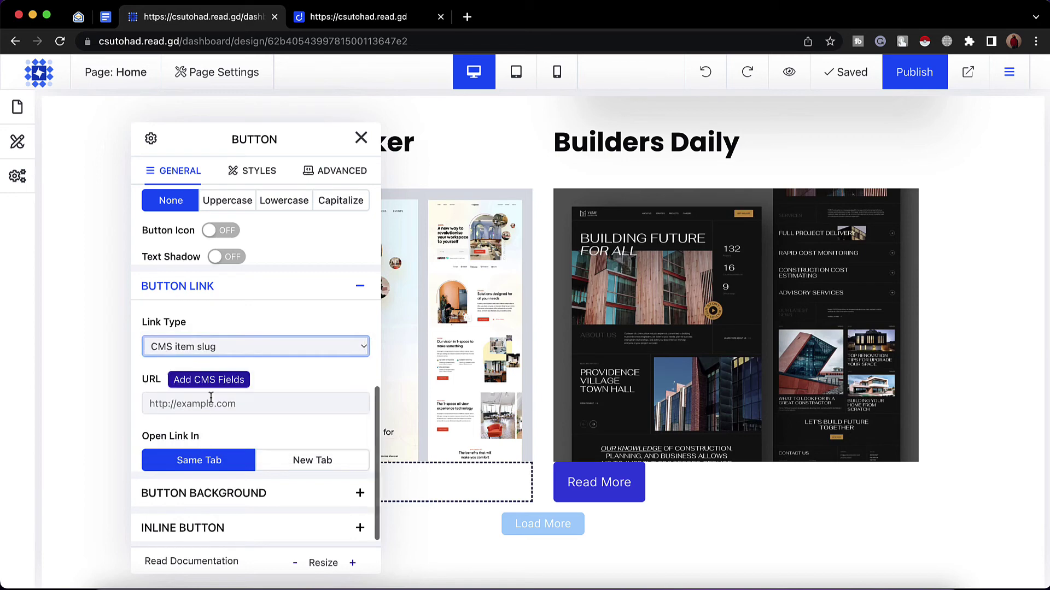
left_click(208, 380)
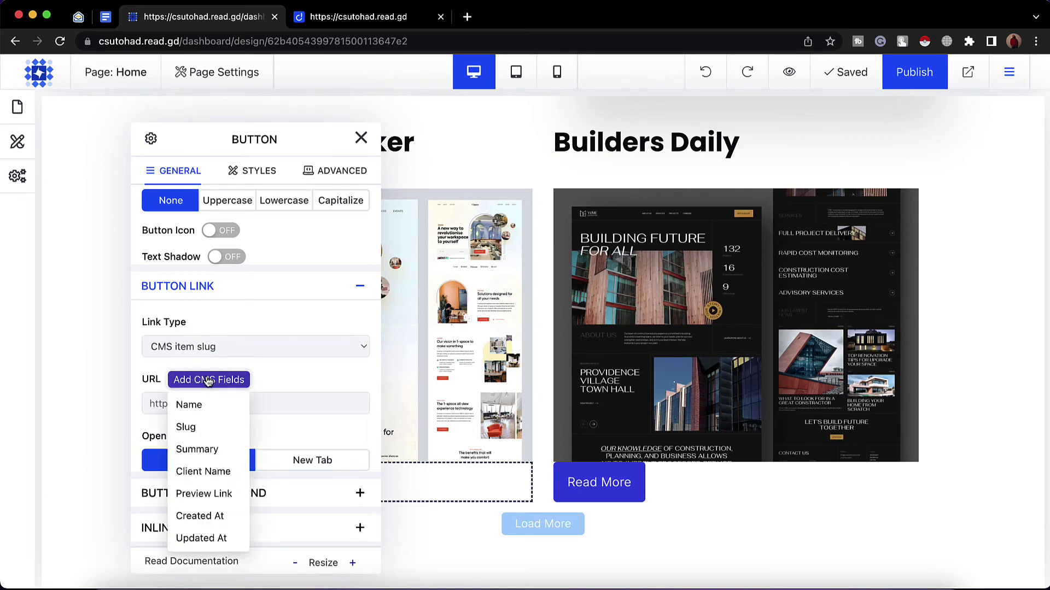
left_click(197, 429)
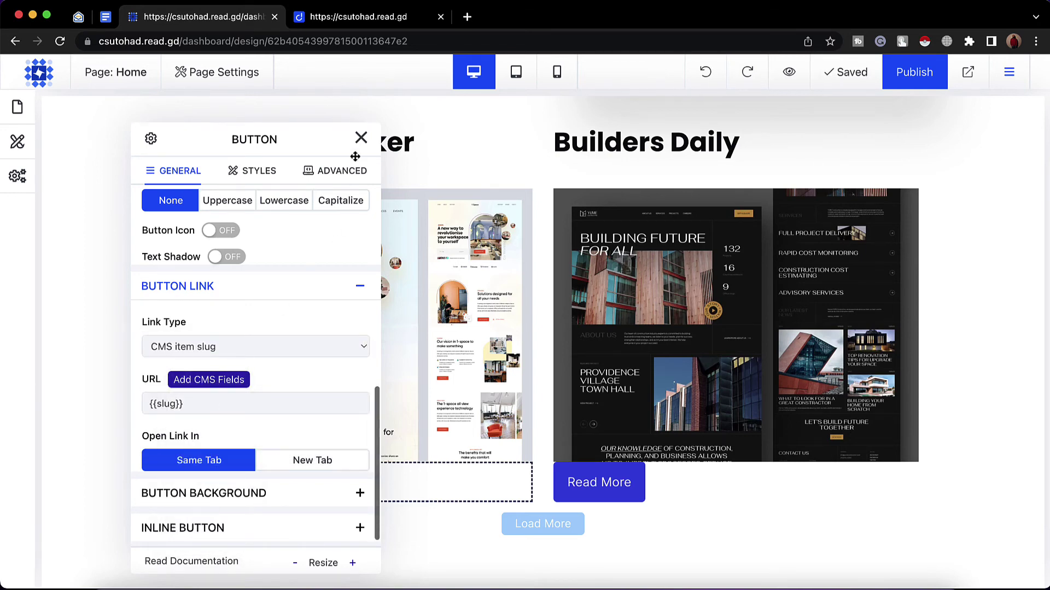
Close the button settings and set the projects CMS row's column gap to 50px
left_click(361, 137)
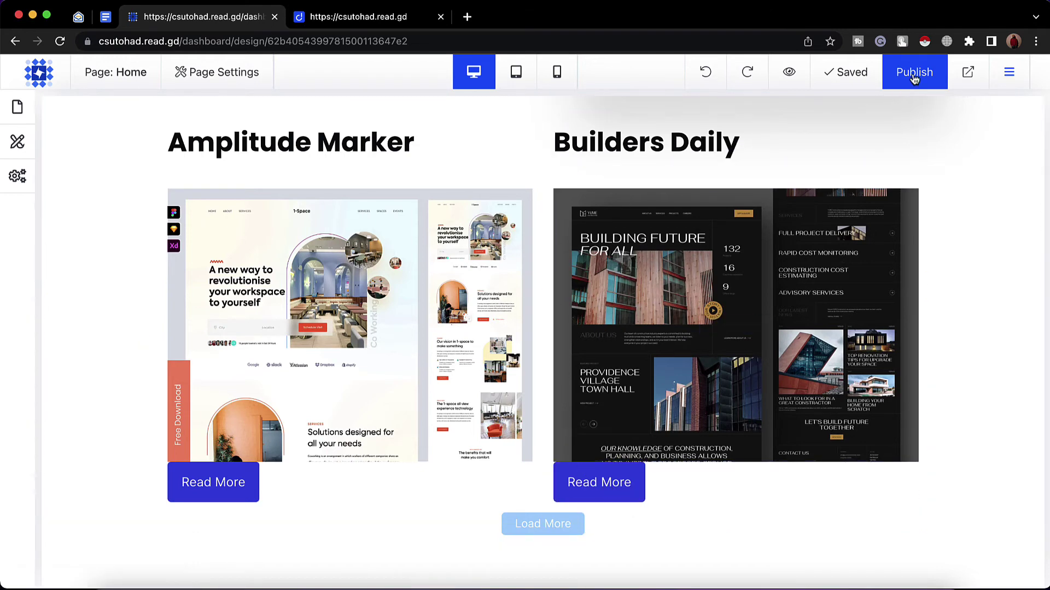
scroll(752, 161, "up", 2)
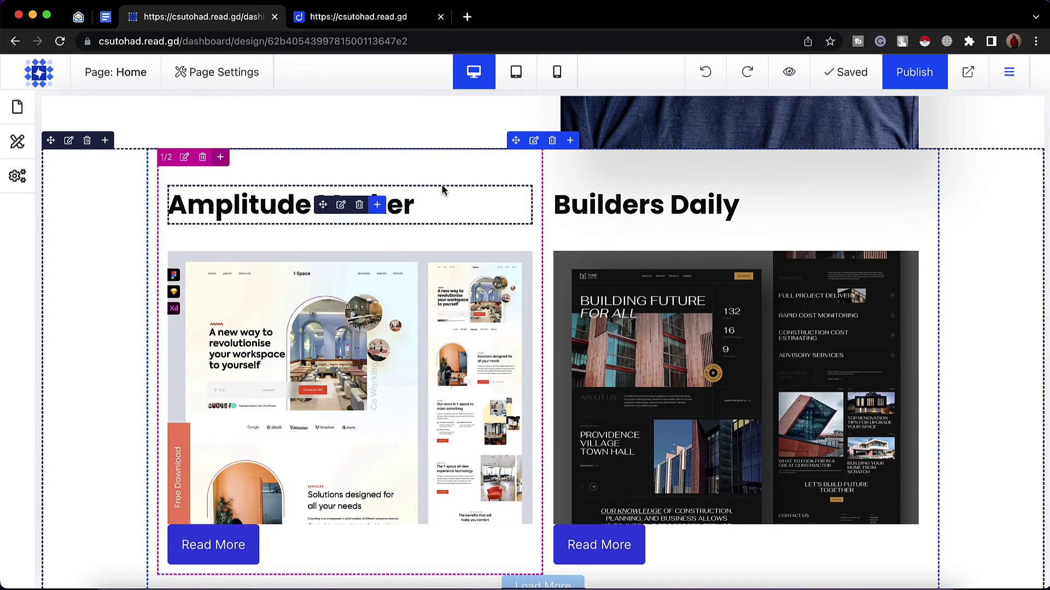
left_click(534, 142)
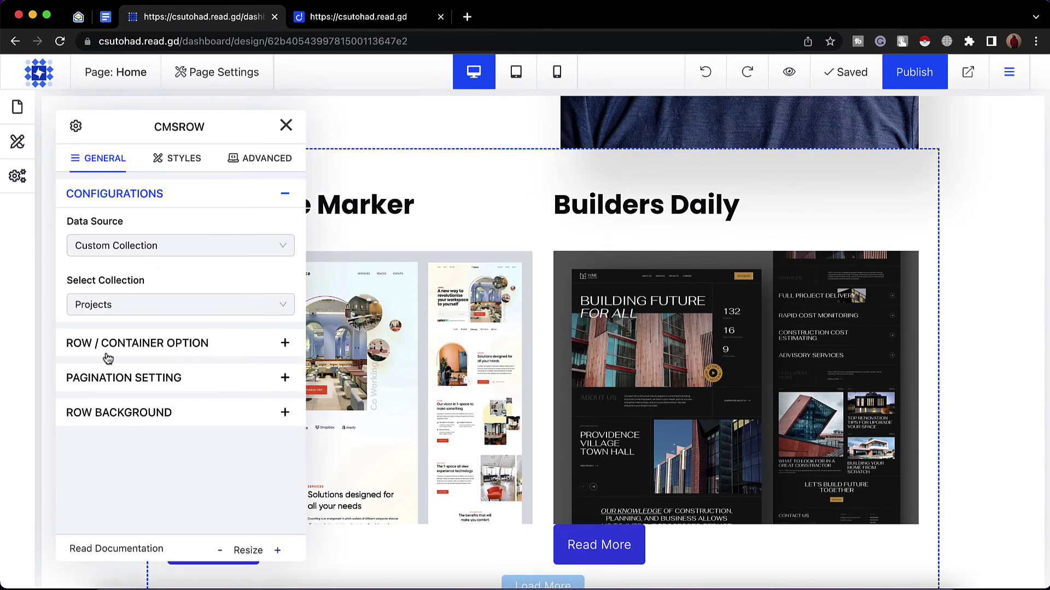
left_click(123, 347)
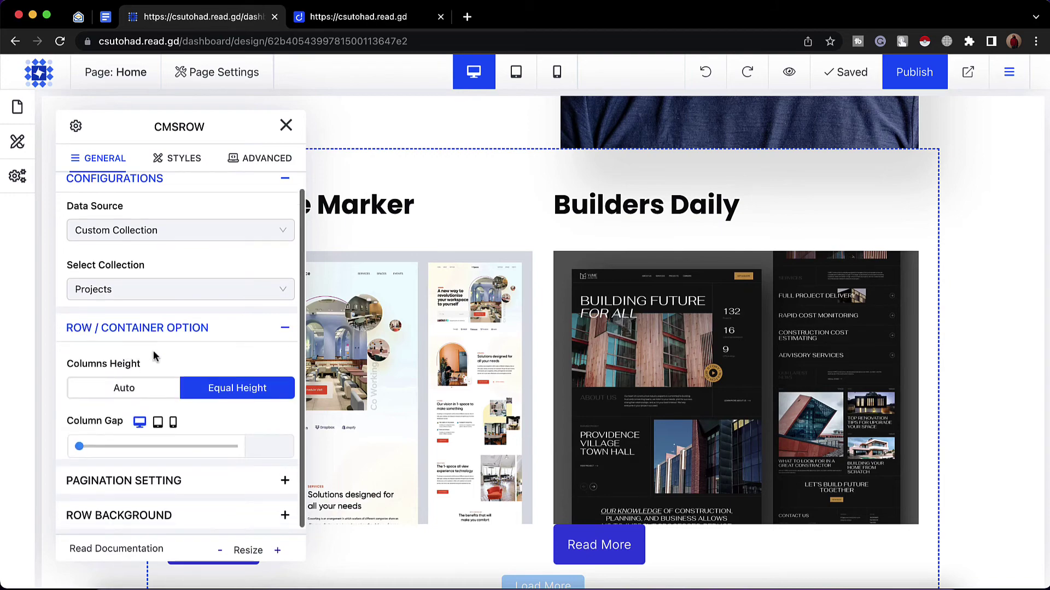
left_click_drag(80, 444, 157, 459)
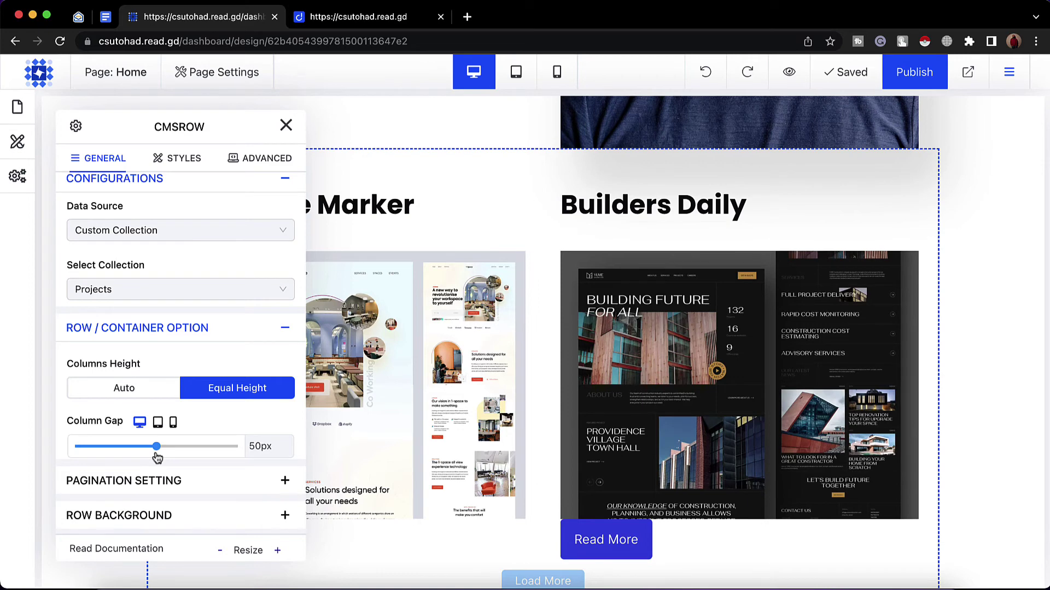
Expand the Load More style options in the projects CMS row's pagination settings
scroll(363, 386, "down", 3)
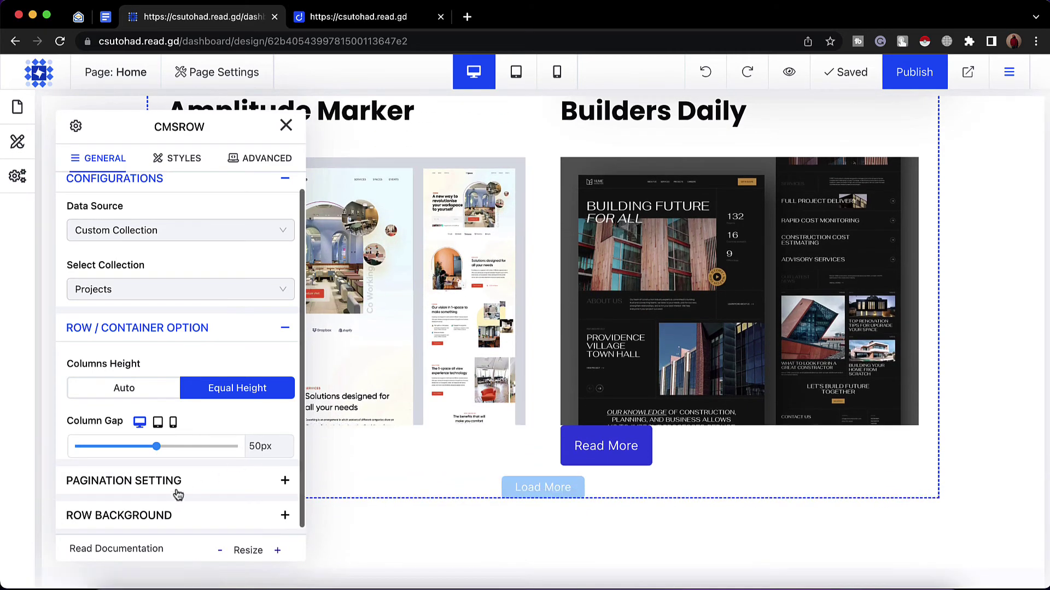
mouse_move(539, 493)
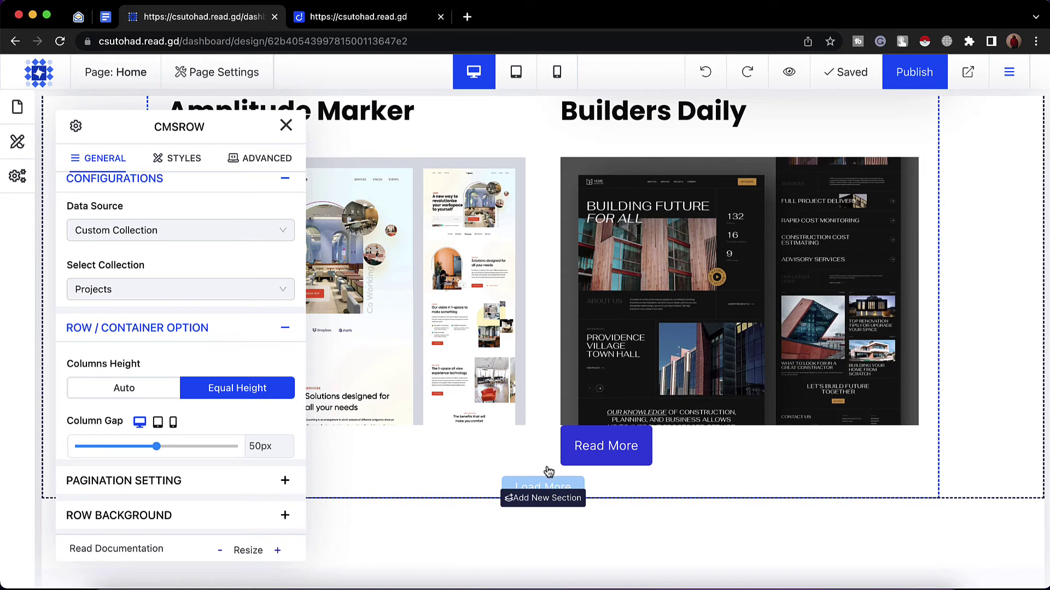
left_click(171, 483)
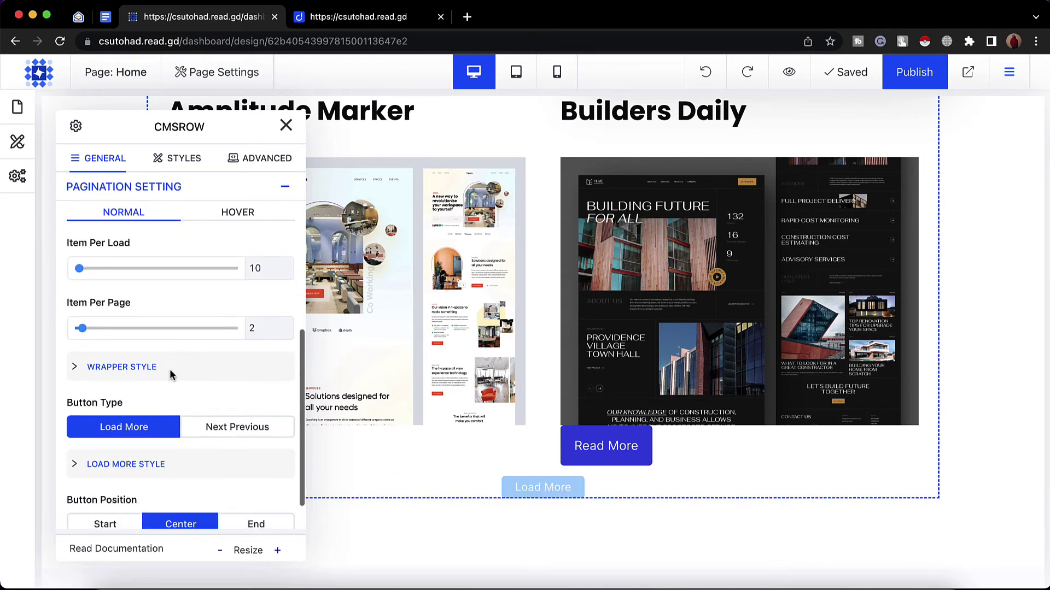
scroll(169, 413, "down", 2)
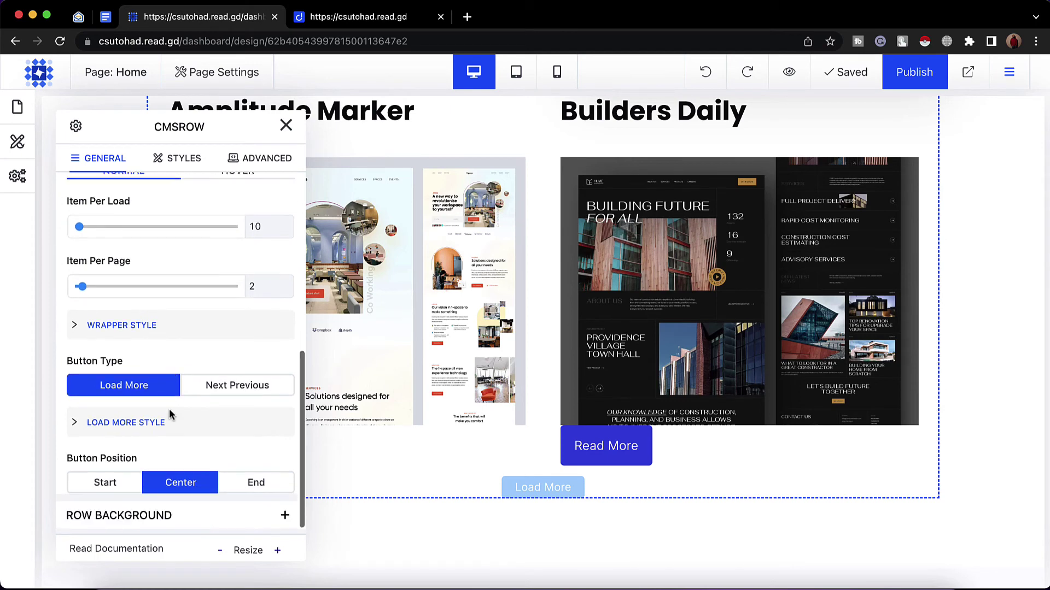
left_click(136, 430)
scroll(202, 455, "down", 5)
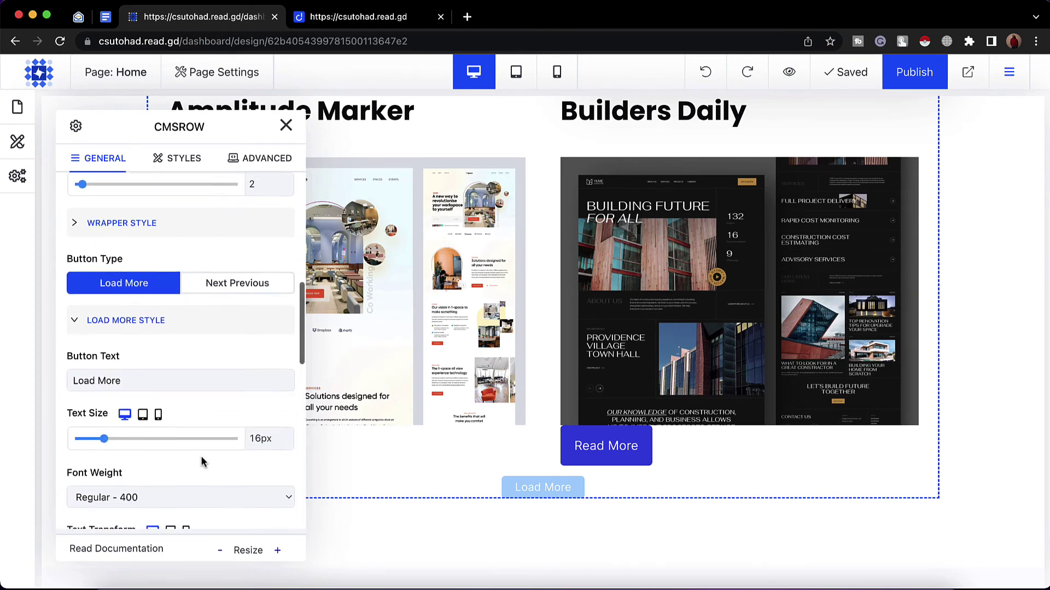
Set the Load More button's top margin to 40px
left_click_drag(76, 377, 137, 377)
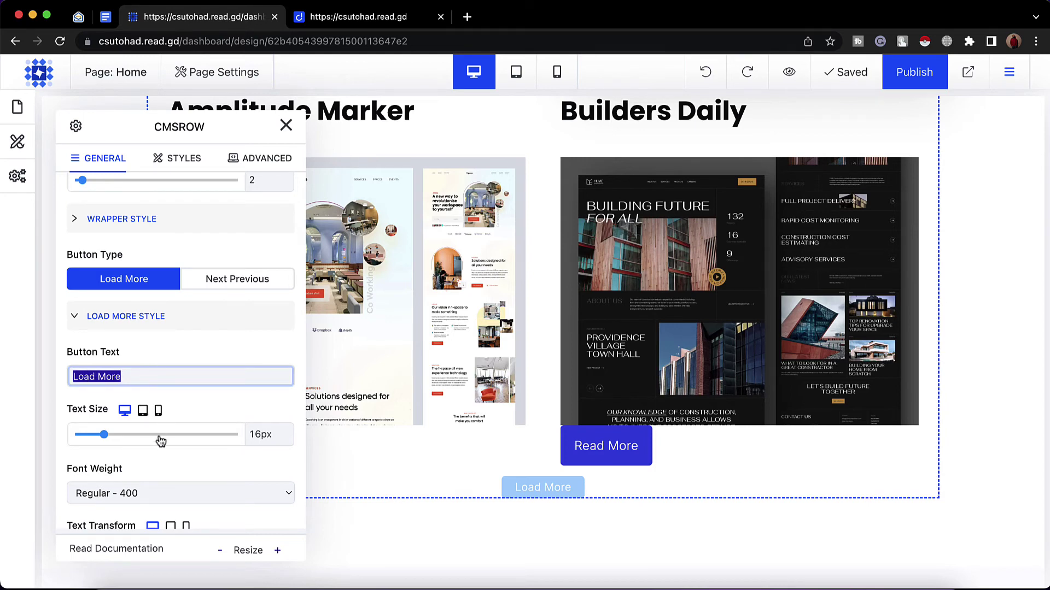
scroll(133, 495, "down", 1)
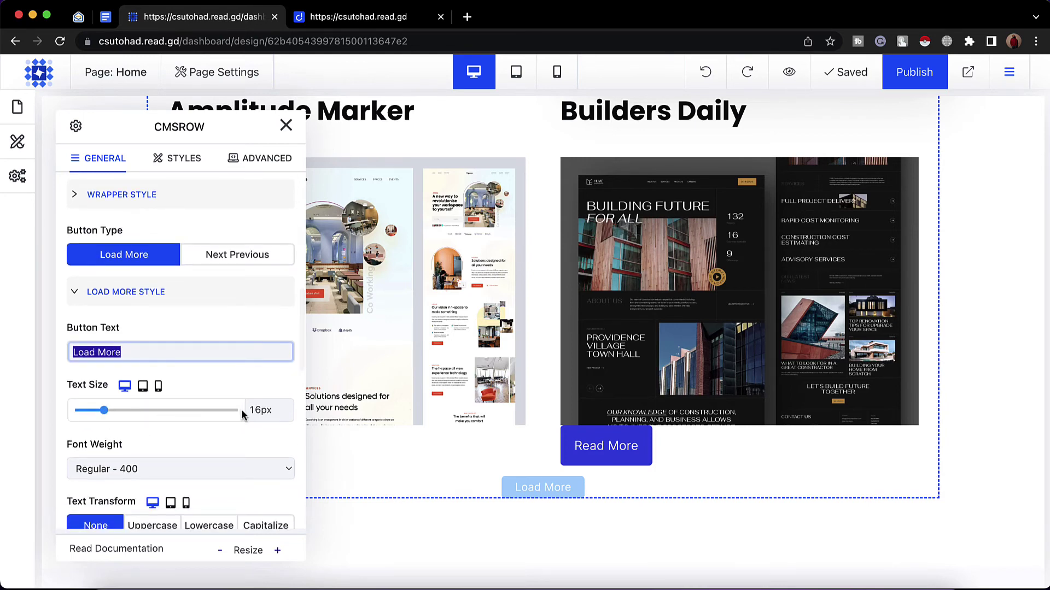
scroll(257, 421, "down", 3)
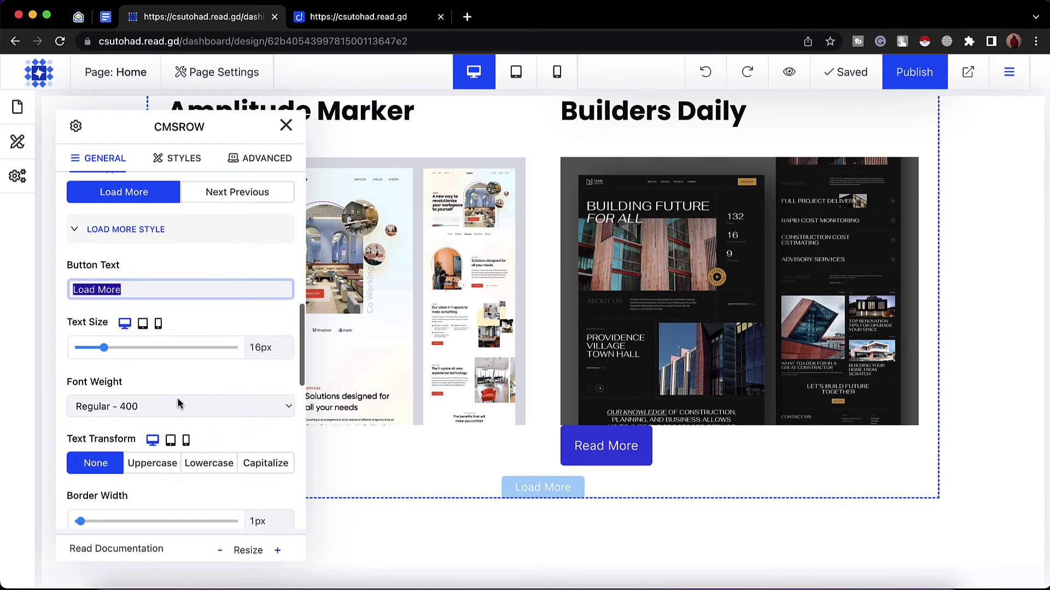
scroll(177, 398, "down", 3)
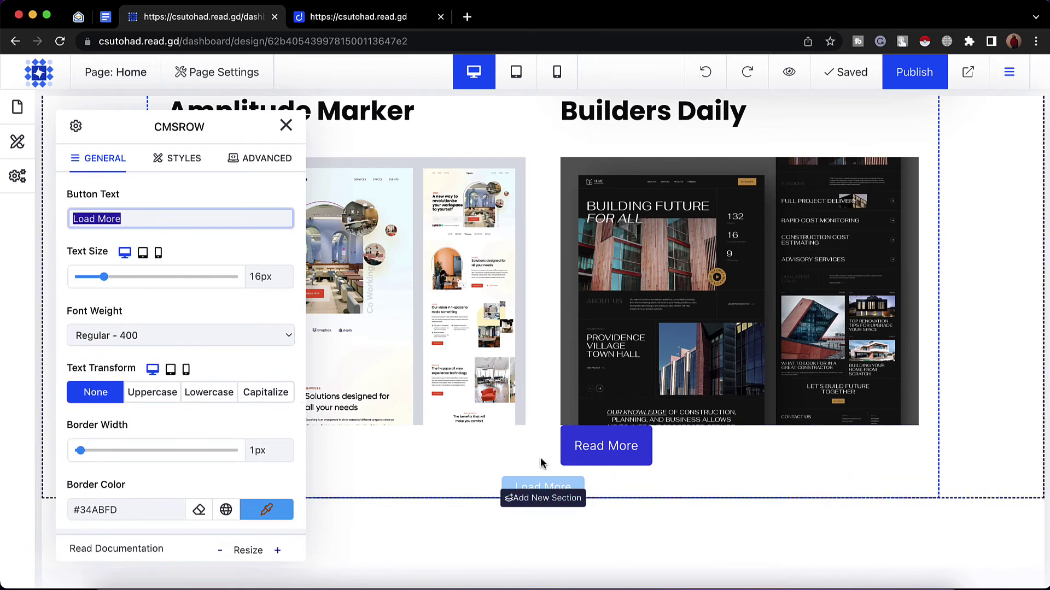
scroll(197, 422, "down", 8)
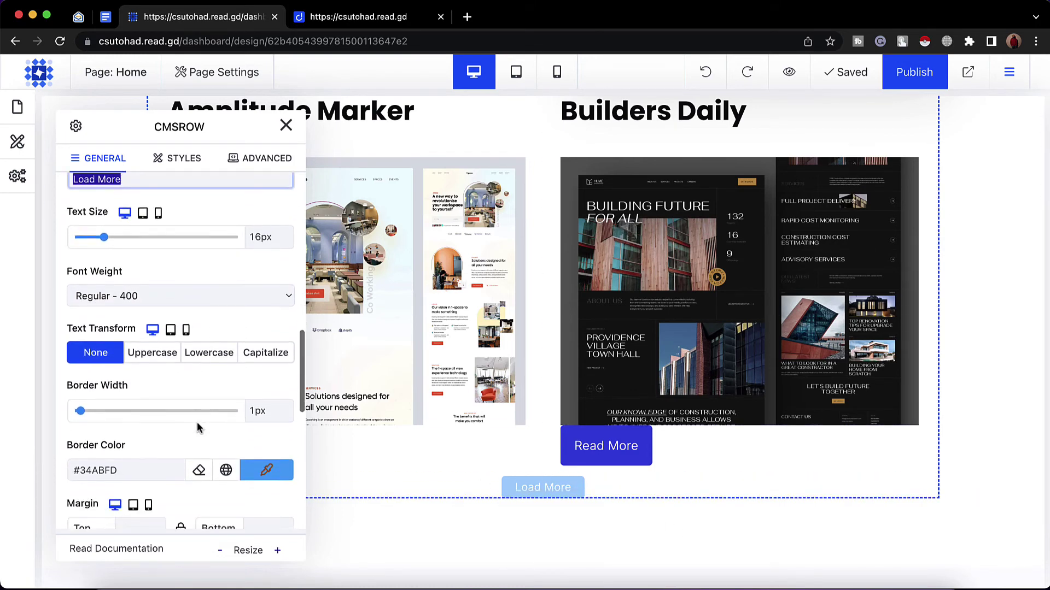
left_click(133, 373)
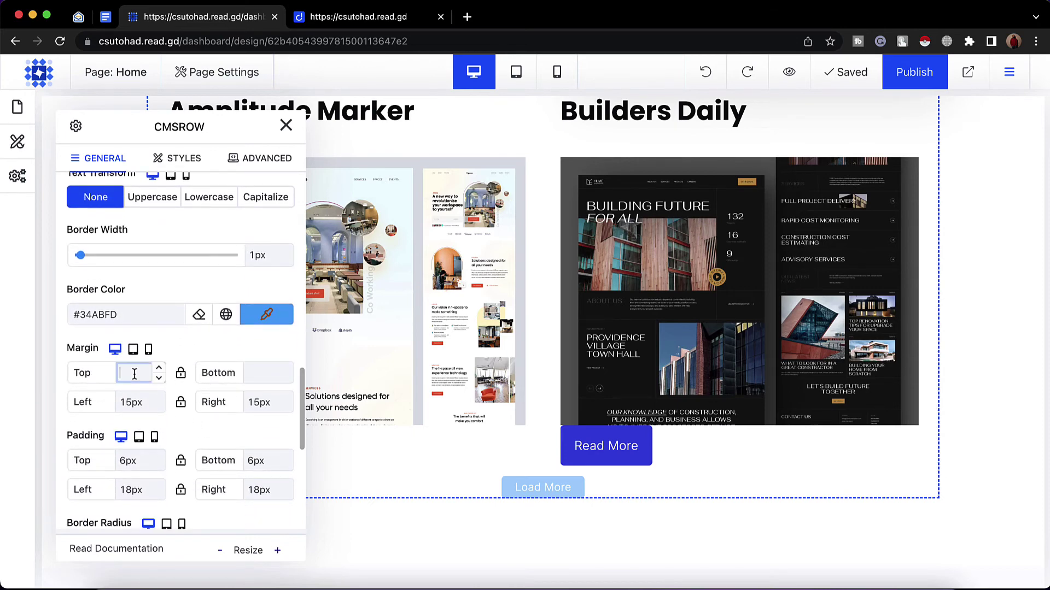
type("40px")
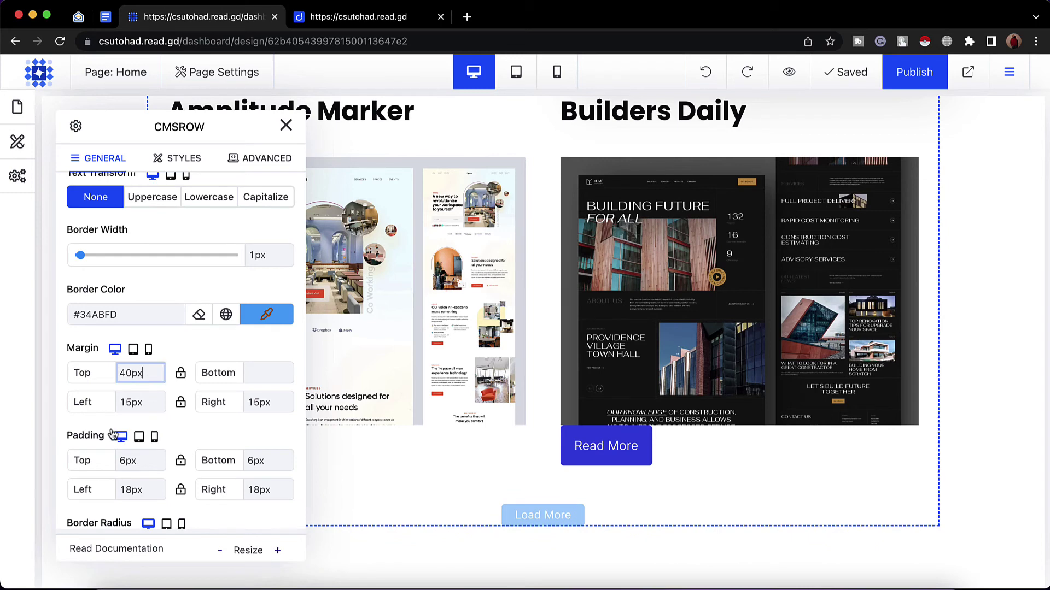
scroll(515, 546, "down", 2)
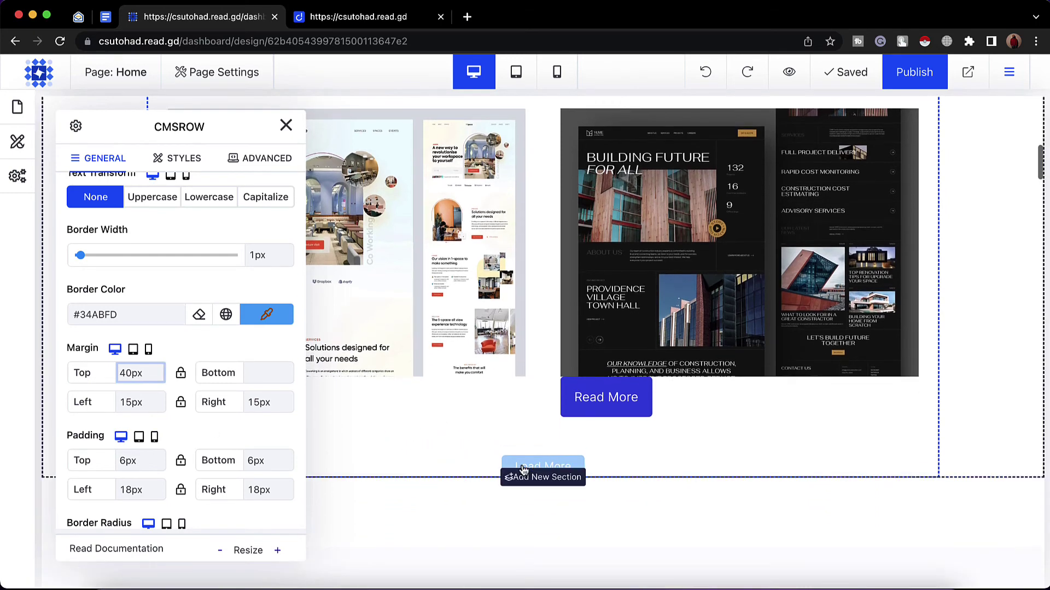
Set the Load More button's linked margins to 35px, then unlink them and set the top margin to 40px
left_click(181, 374)
double_click(251, 371)
key("BackSpace")
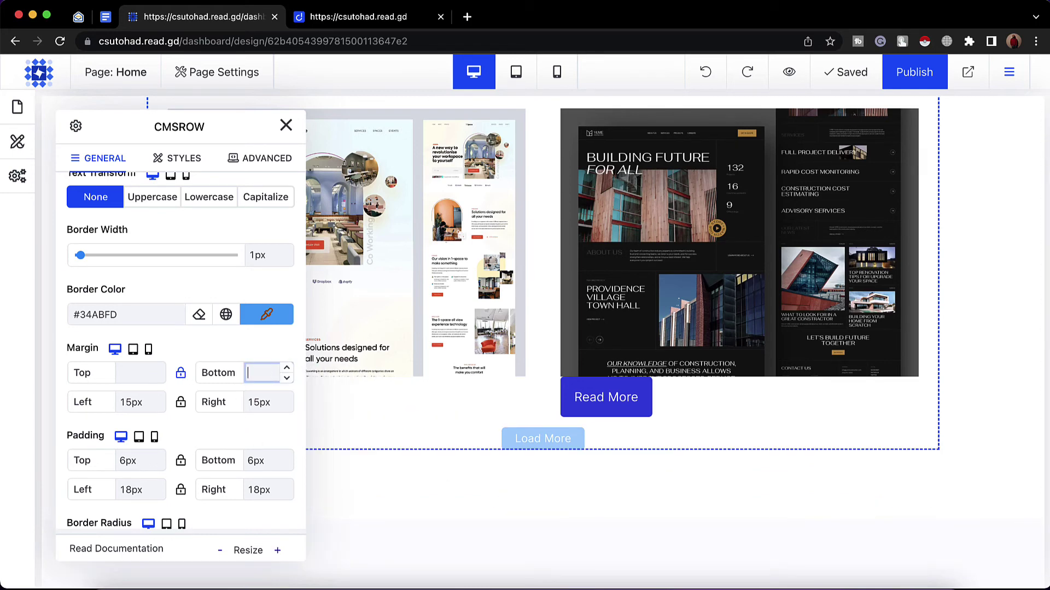
type("35px")
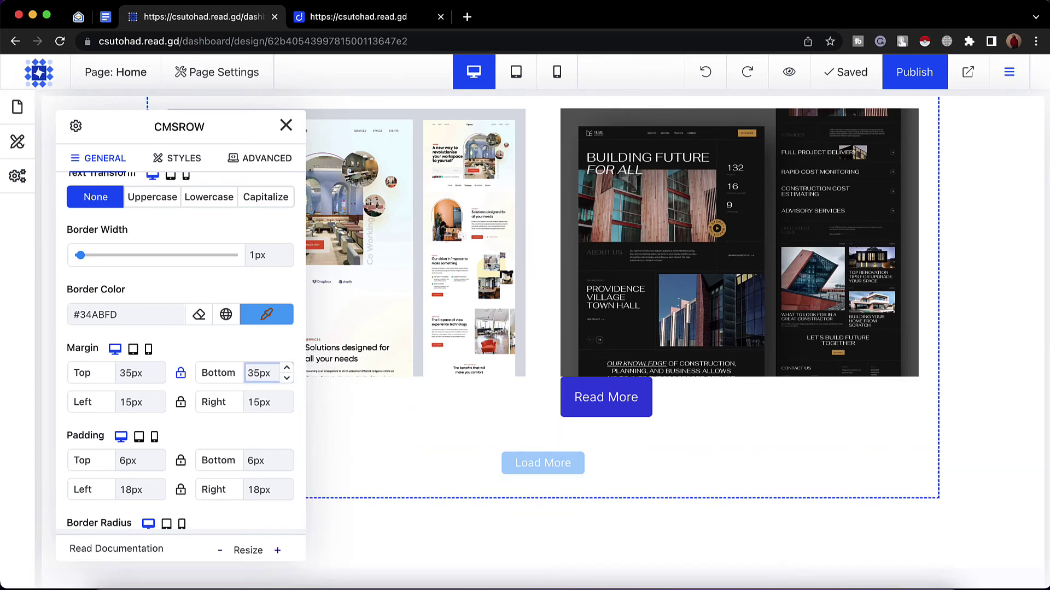
double_click(147, 371)
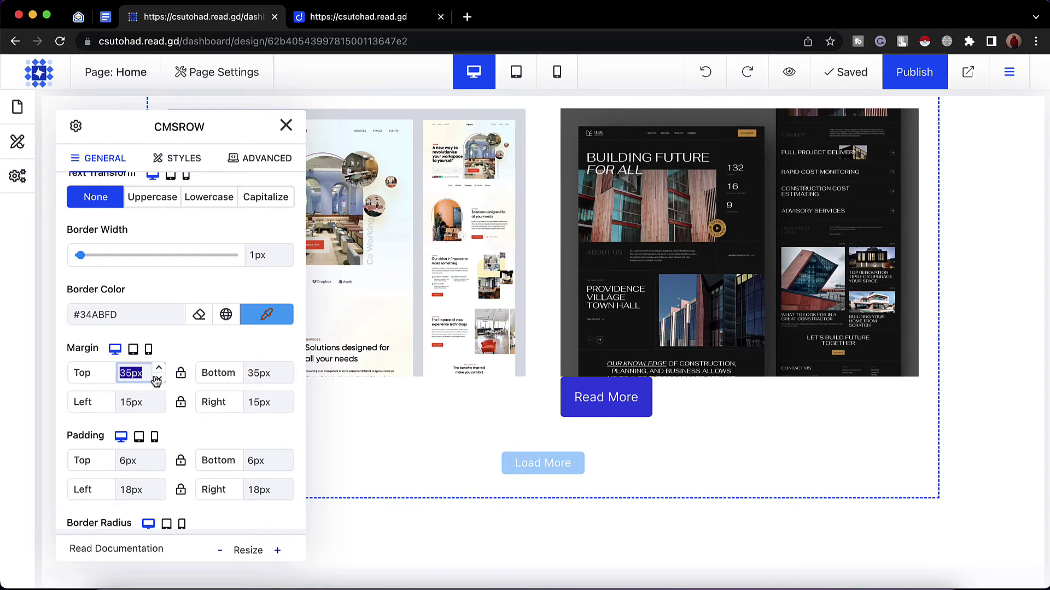
type("40px")
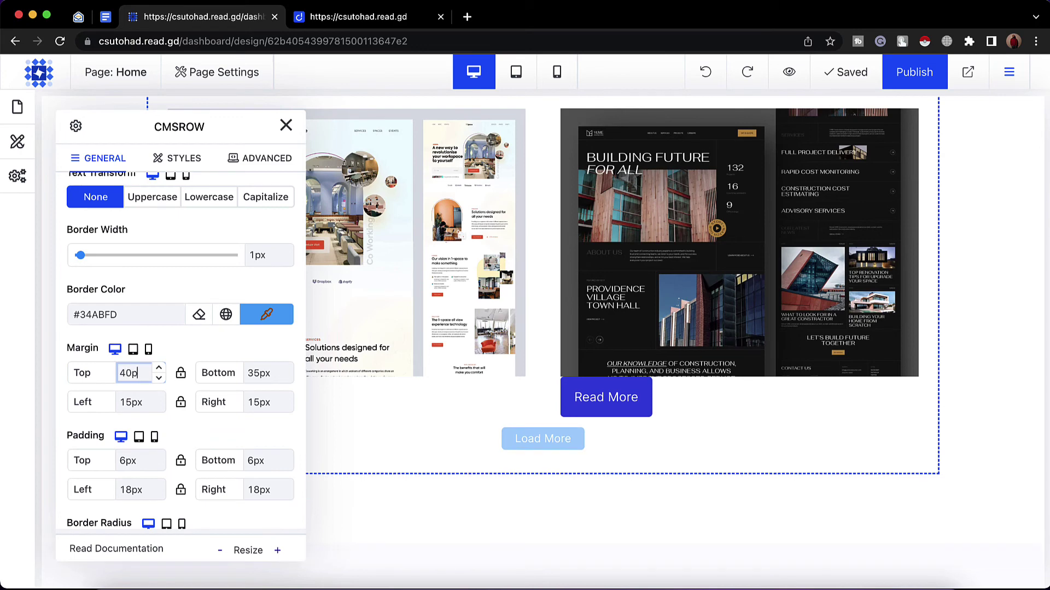
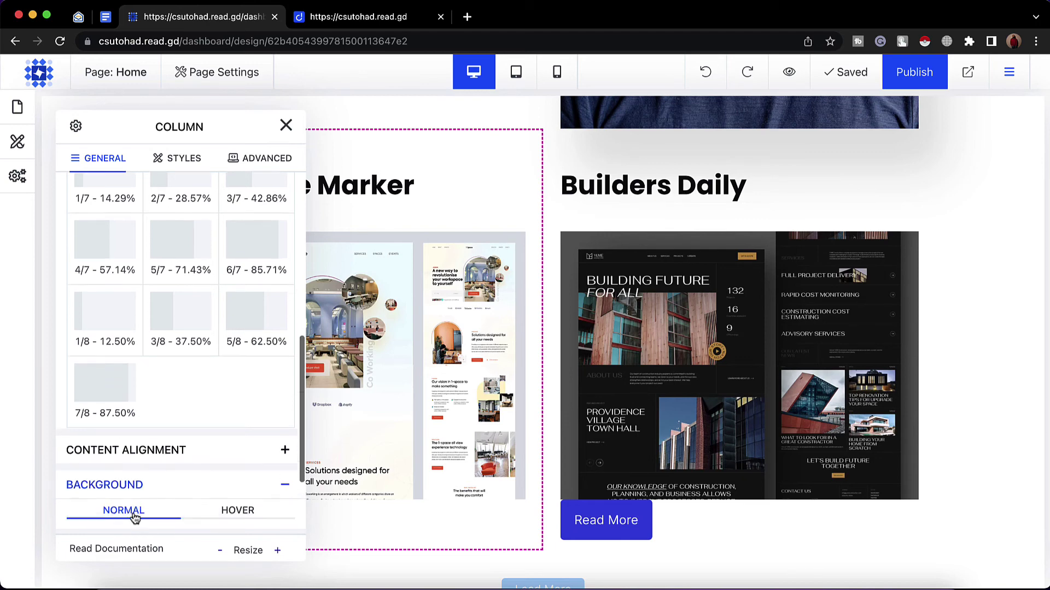
Give the project column a solid red background color and close the column settings
left_click(274, 519)
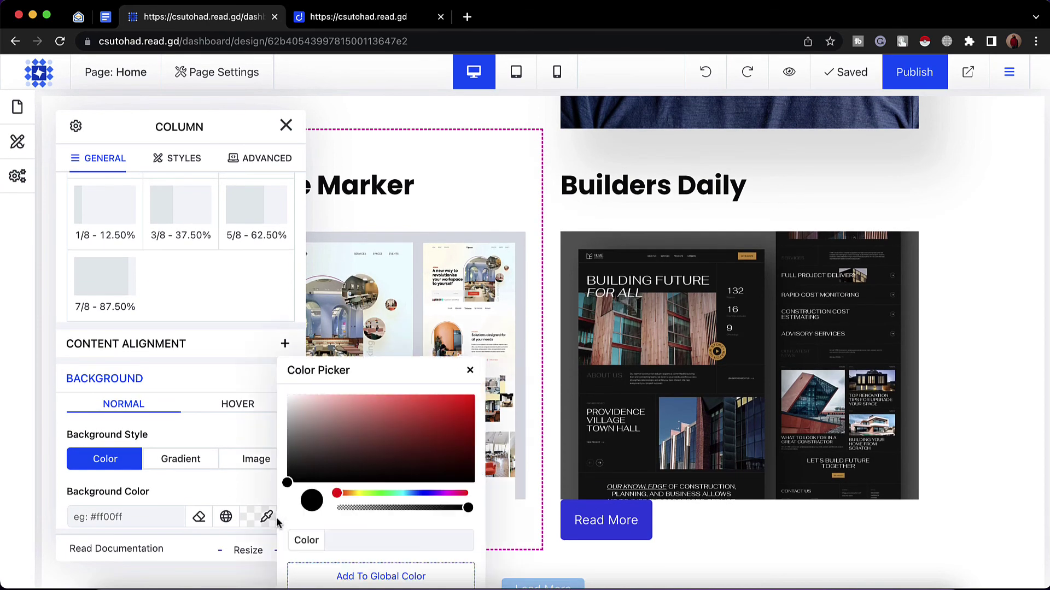
left_click_drag(376, 454, 435, 395)
left_click(470, 371)
left_click(286, 126)
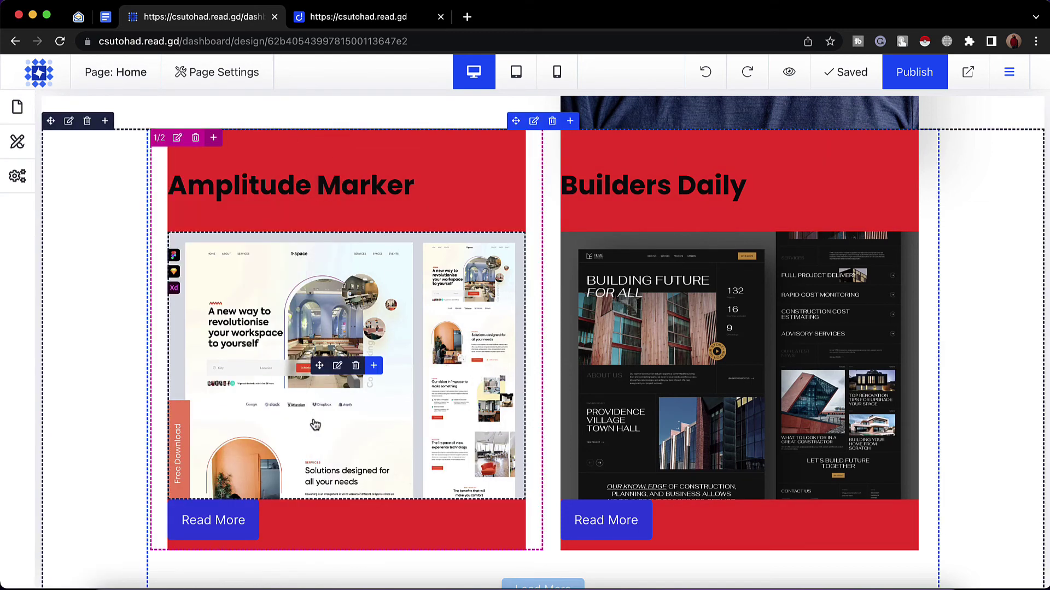
Set the project column's left padding to 25px, link it to the right padding, and close the column settings
scroll(314, 425, "down", 3)
scroll(315, 424, "up", 2)
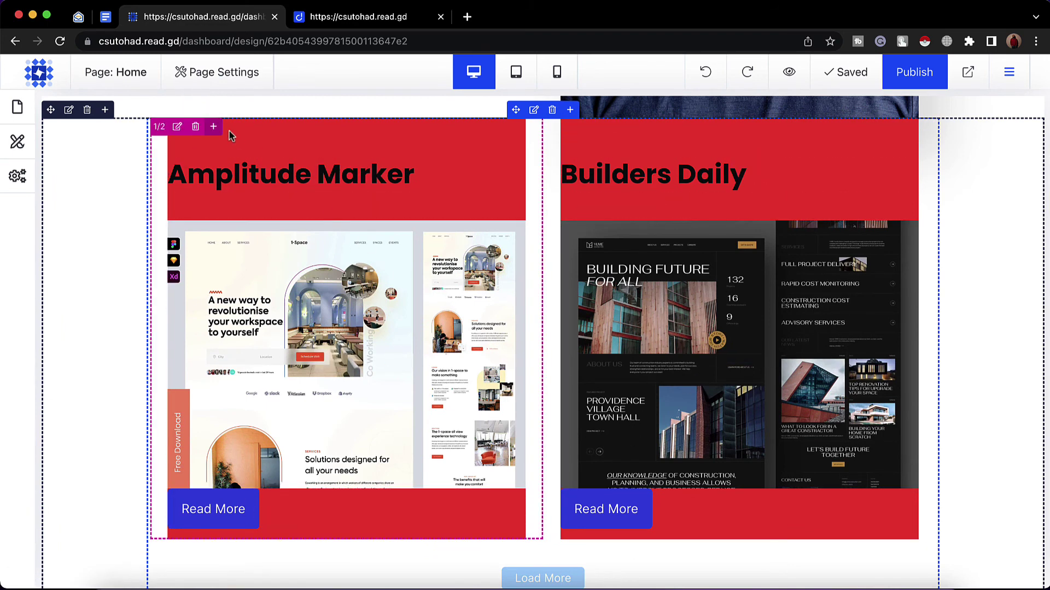
left_click(178, 127)
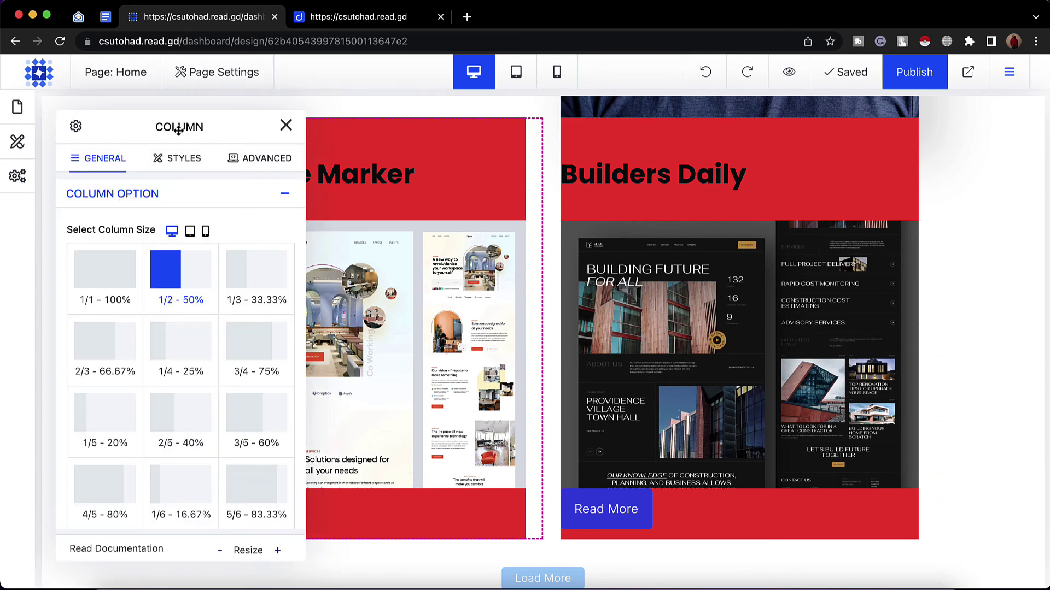
left_click(176, 159)
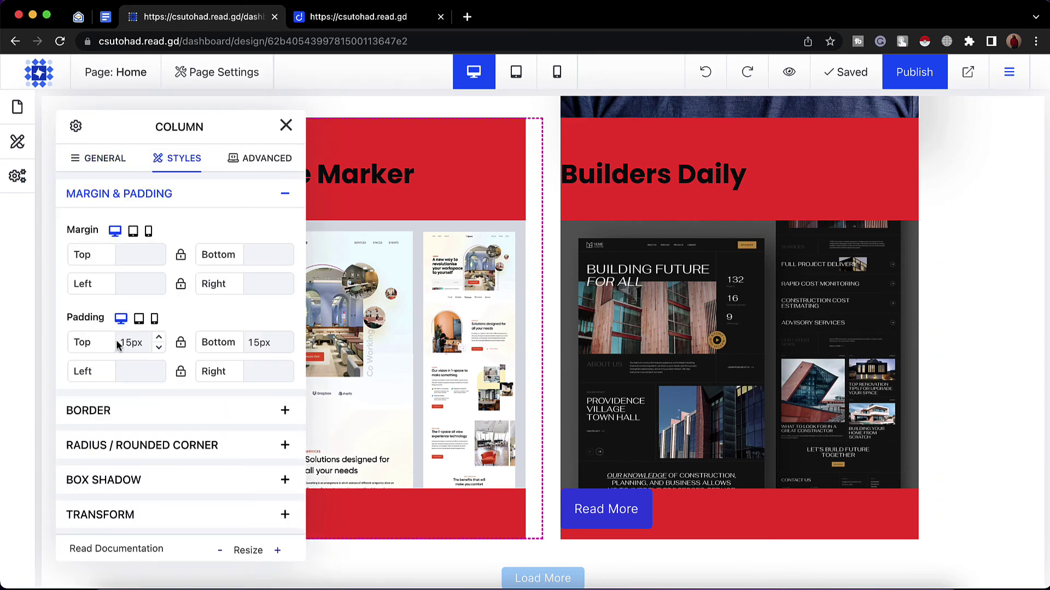
left_click(133, 372)
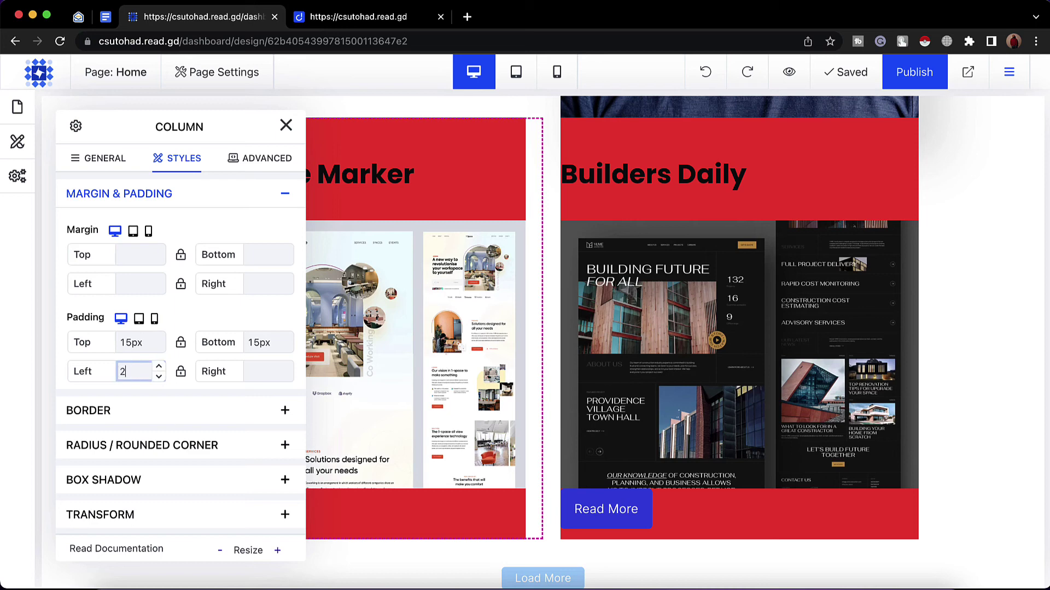
type("25px")
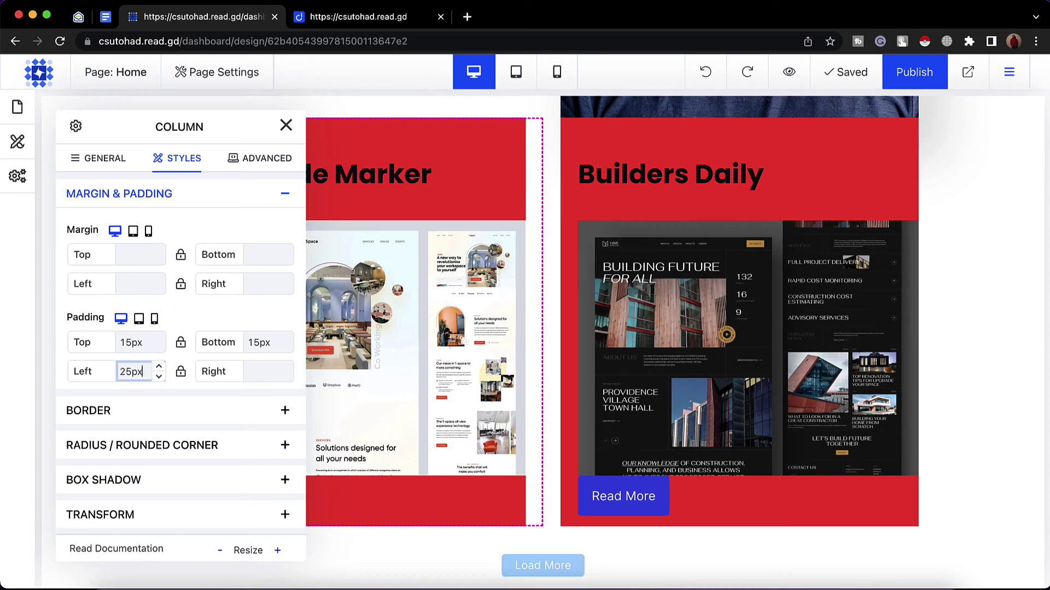
left_click(180, 373)
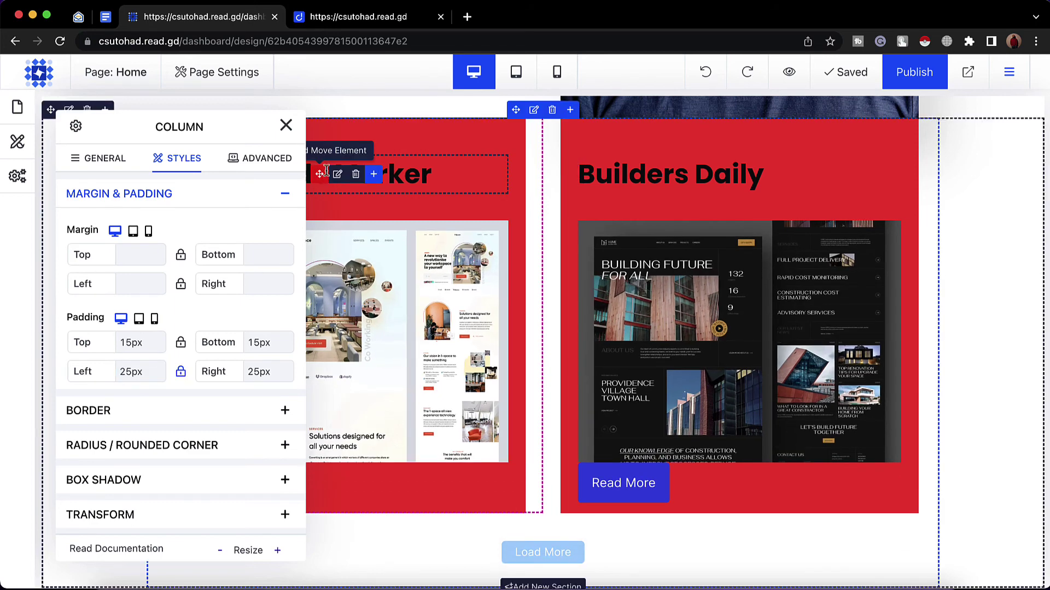
left_click(286, 126)
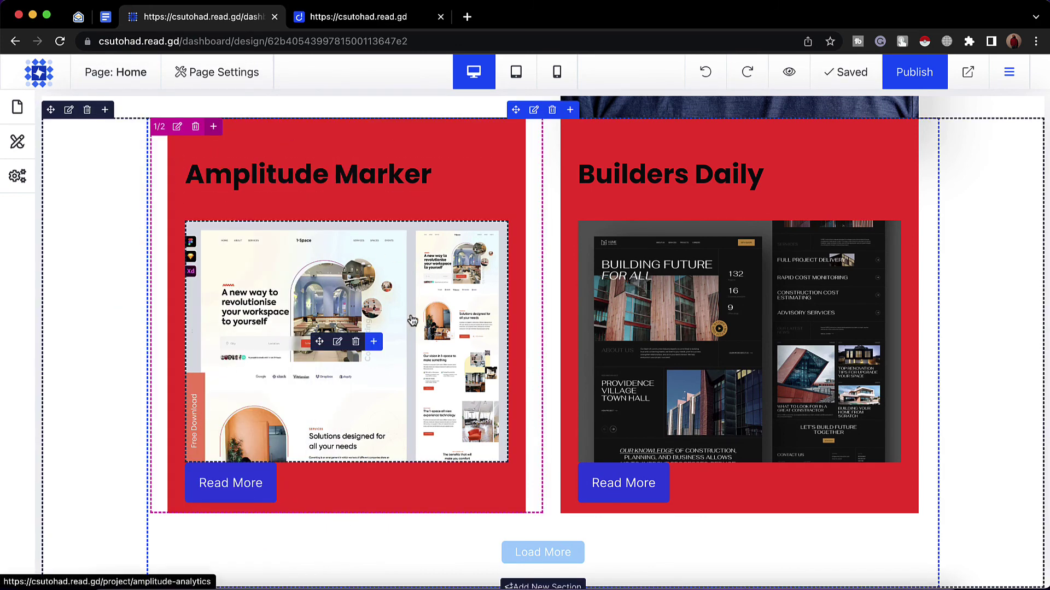
scroll(415, 382, "down", 1)
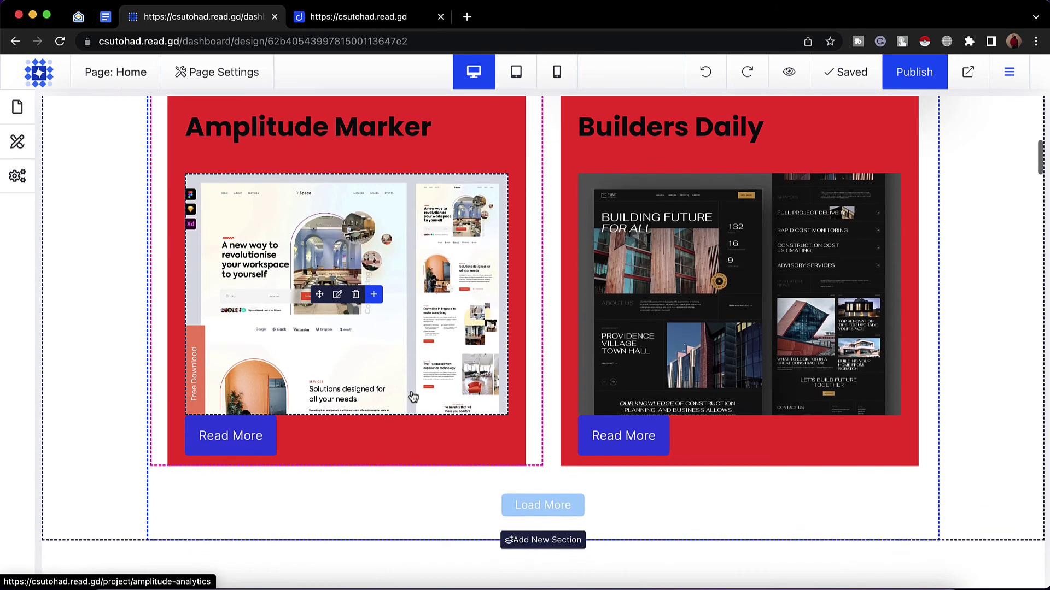
scroll(413, 396, "up", 2)
scroll(413, 396, "down", 1)
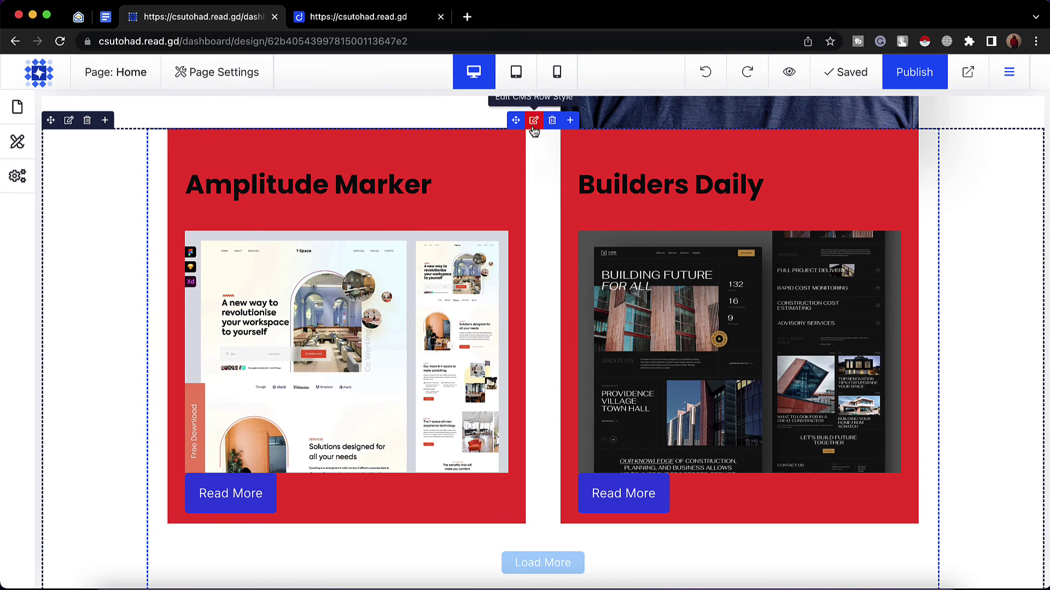
scroll(534, 131, "up", 1)
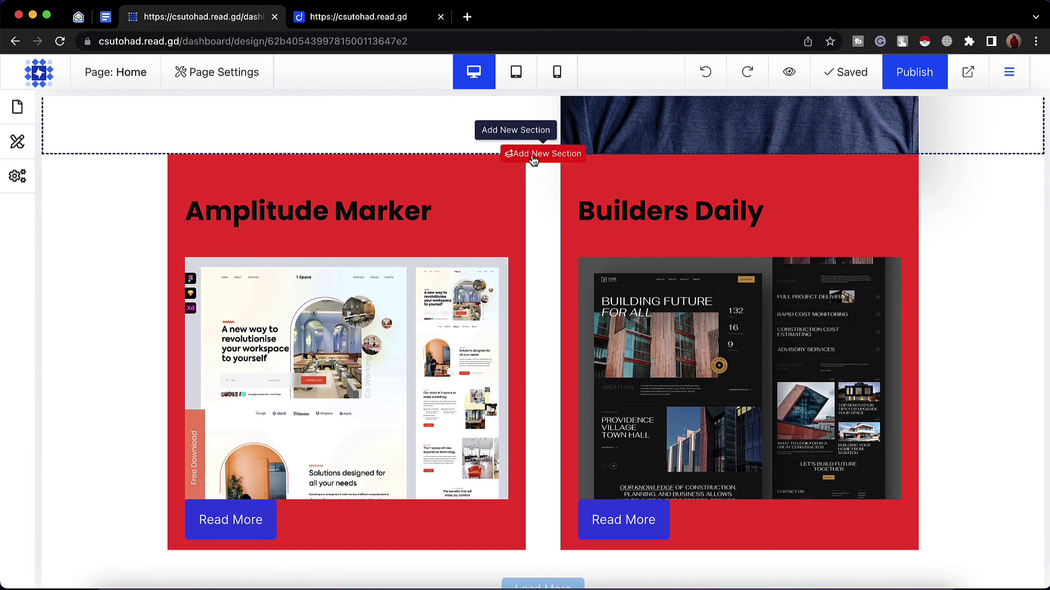
Set the Projects row's pagination to 5 items per page and close the row settings
left_click(535, 146)
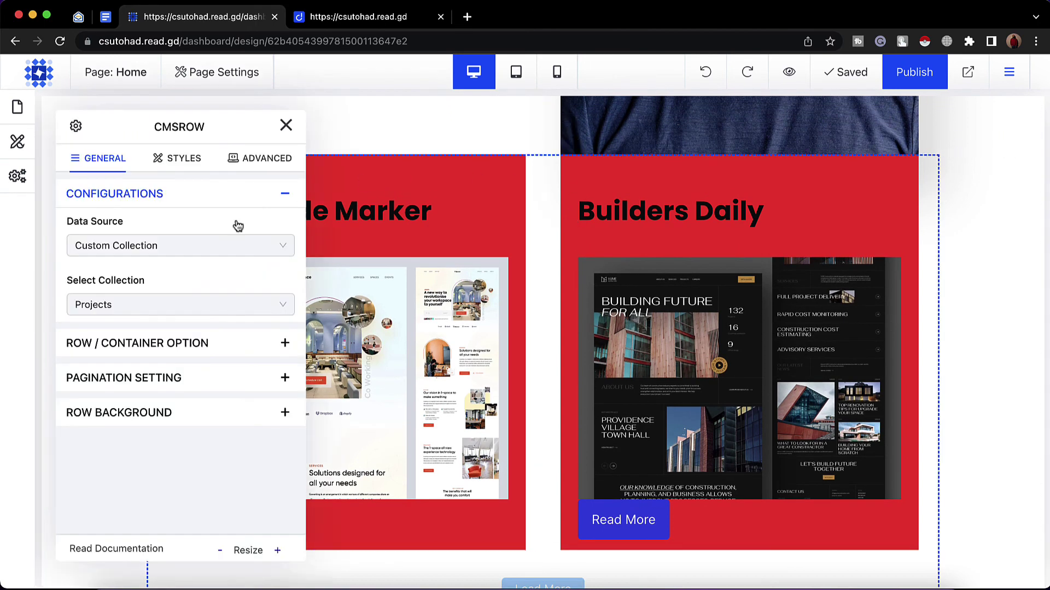
left_click(158, 393)
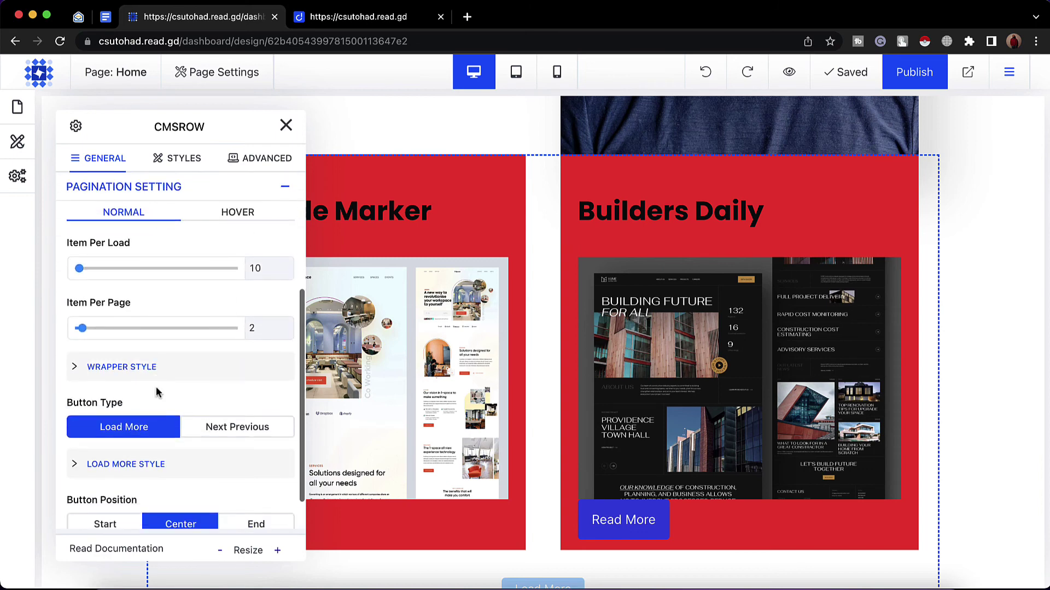
left_click(256, 331)
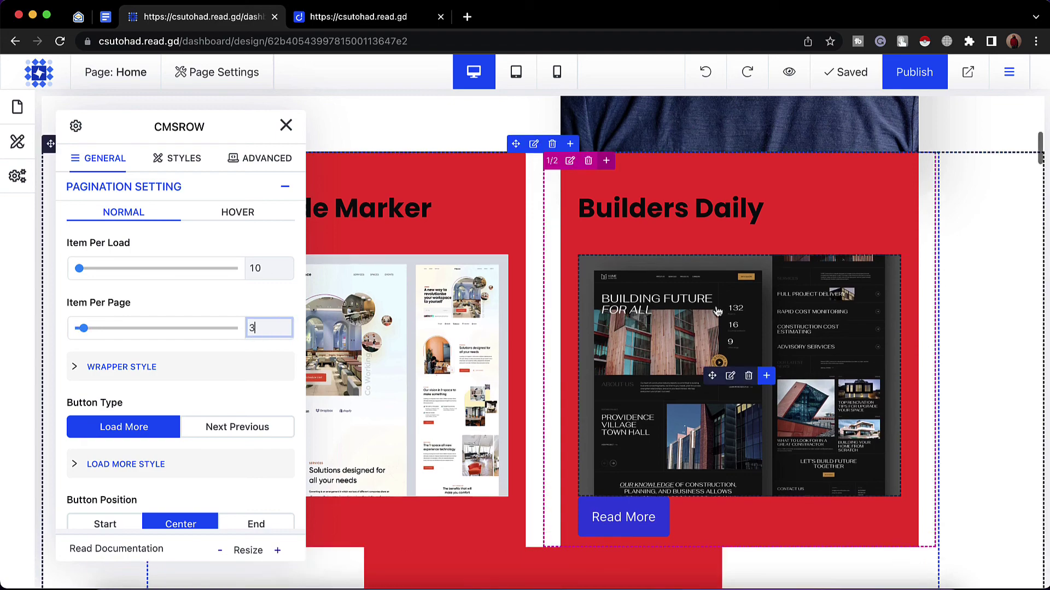
scroll(547, 393, "down", 5)
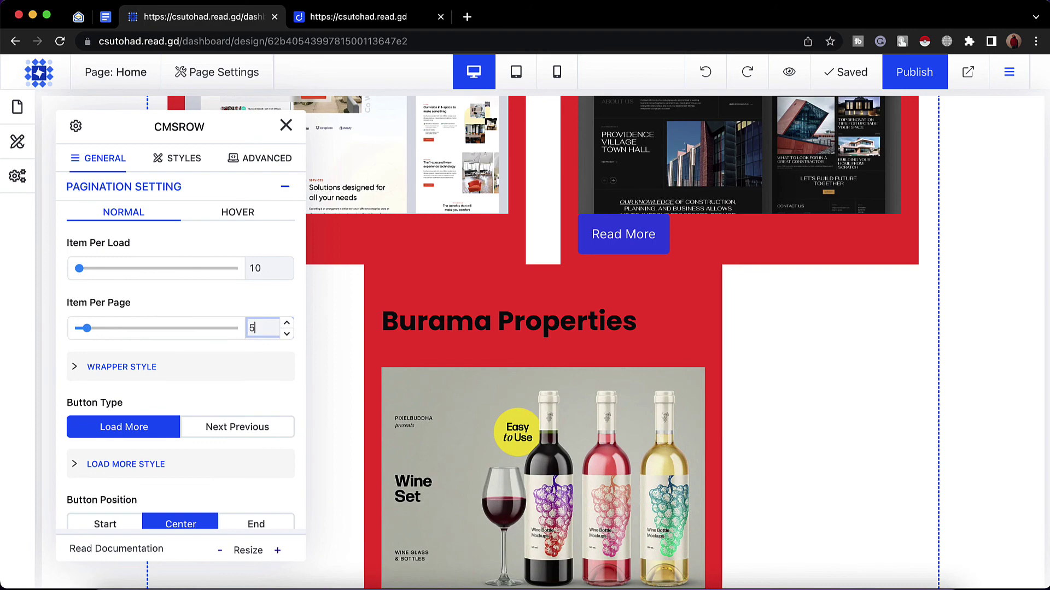
left_click(286, 125)
scroll(286, 346, "down", 8)
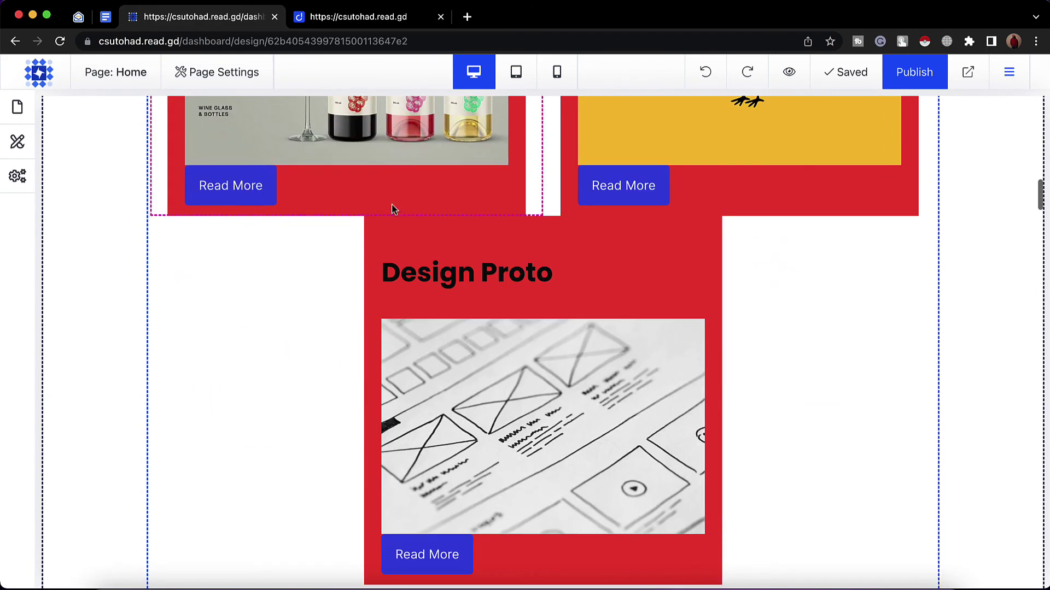
scroll(393, 205, "up", 7)
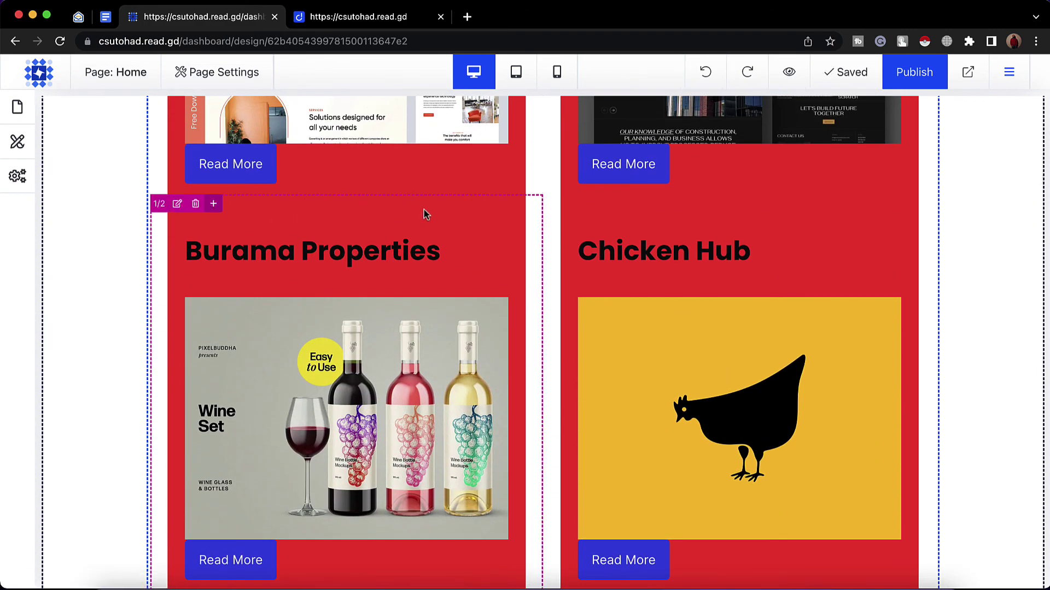
scroll(662, 249, "up", 5)
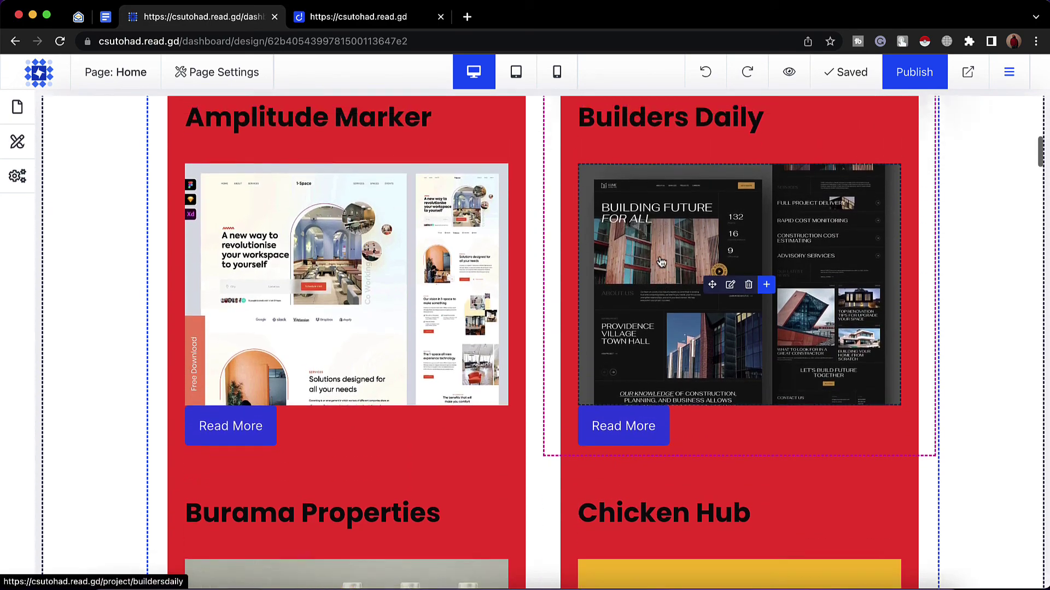
scroll(659, 255, "up", 4)
scroll(660, 256, "down", 2)
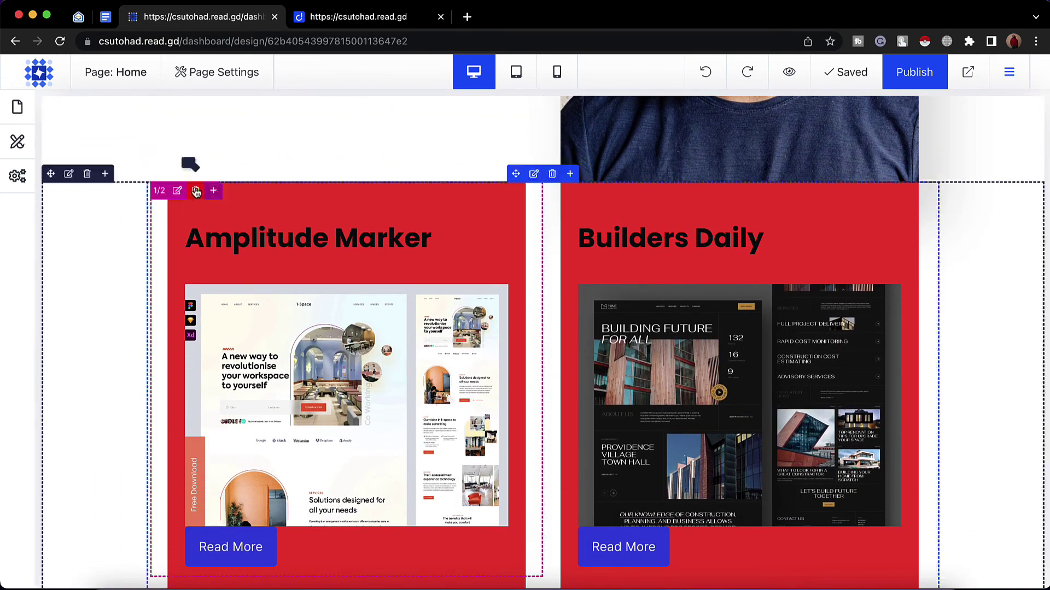
left_click(178, 191)
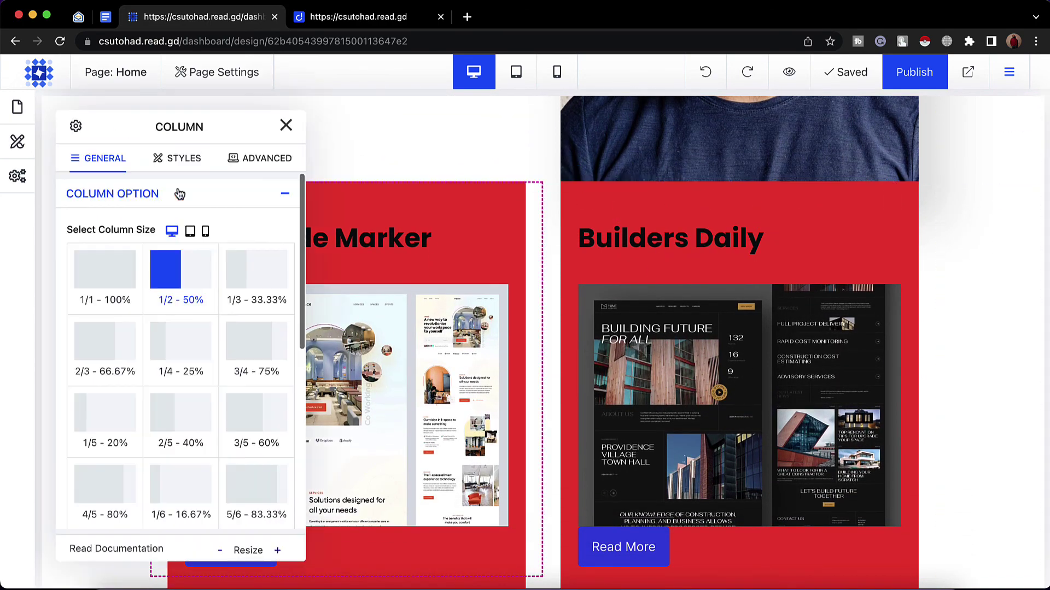
left_click(176, 160)
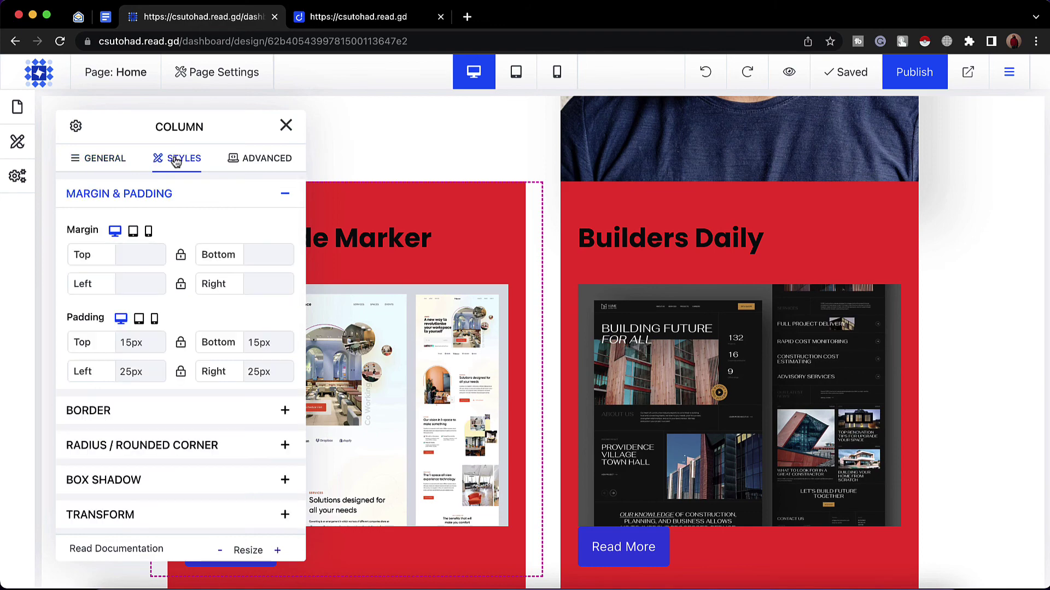
left_click(286, 127)
scroll(372, 382, "down", 2)
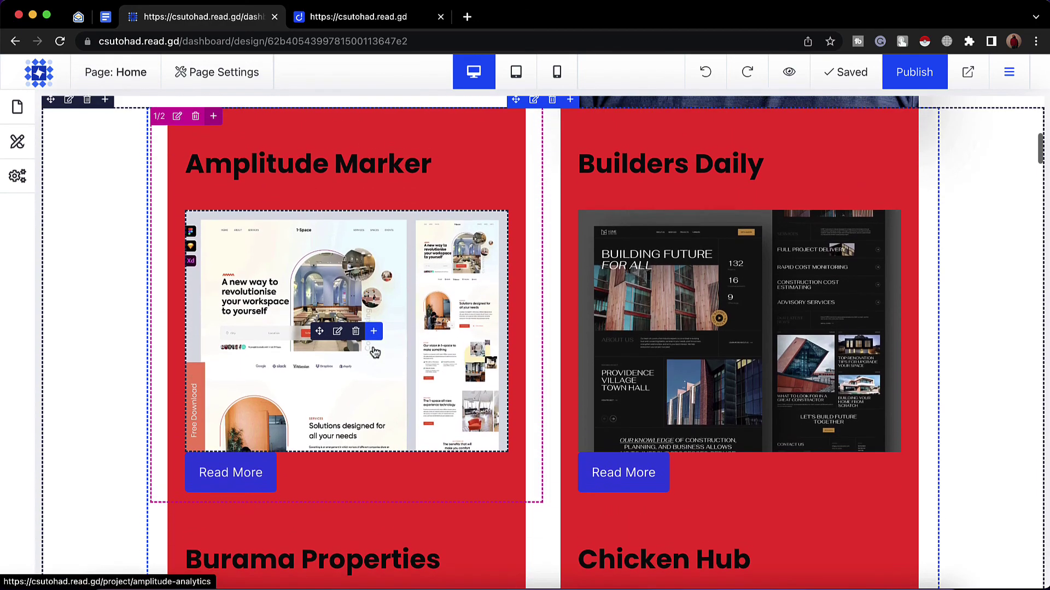
Set the project column's top margin to 10px, link it to the bottom margin, and close the column settings
left_click(176, 117)
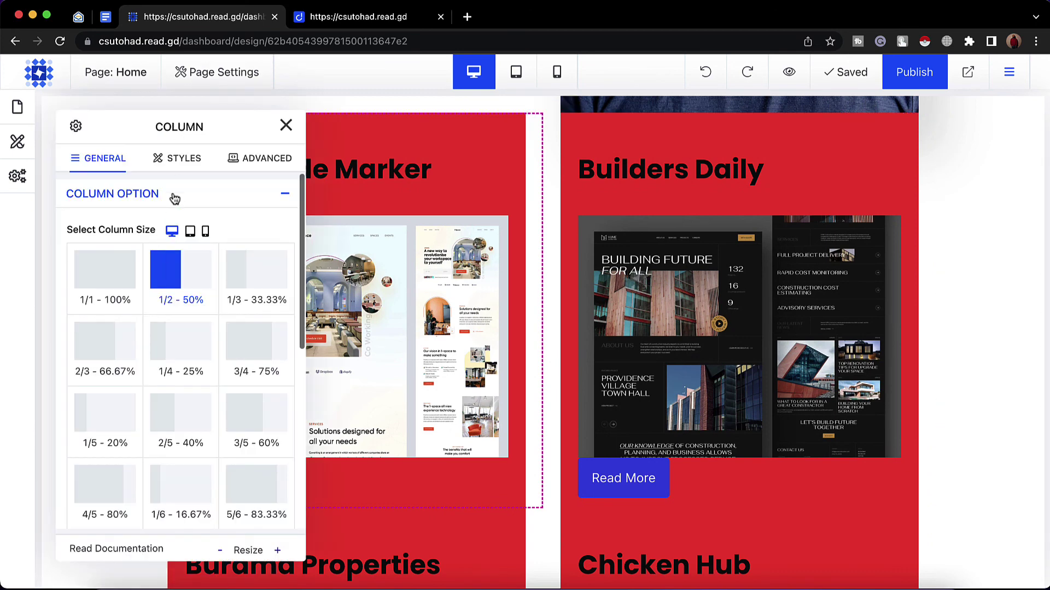
left_click(186, 160)
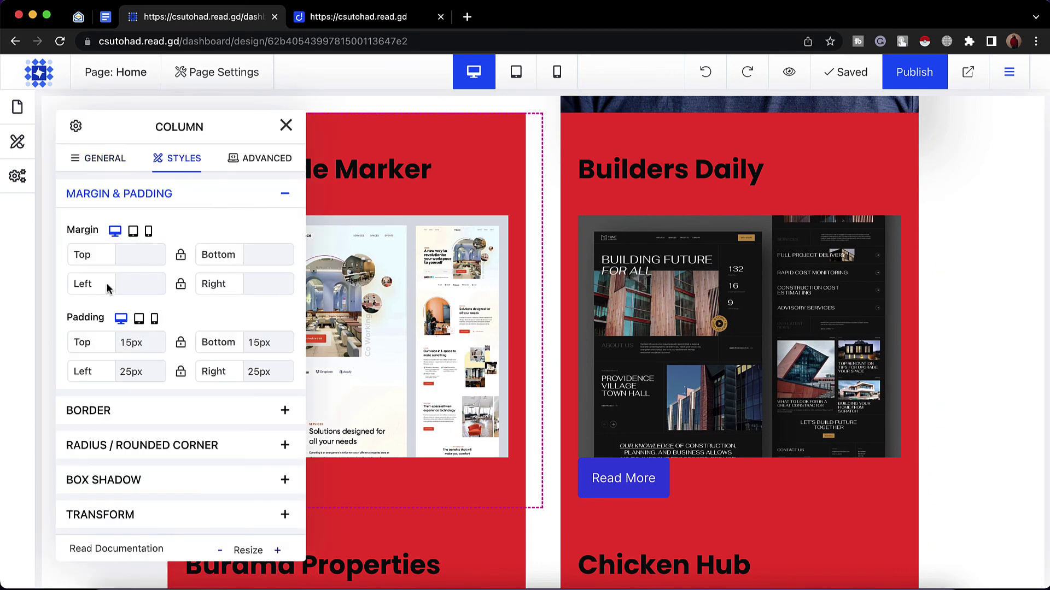
left_click(128, 256)
type("10px")
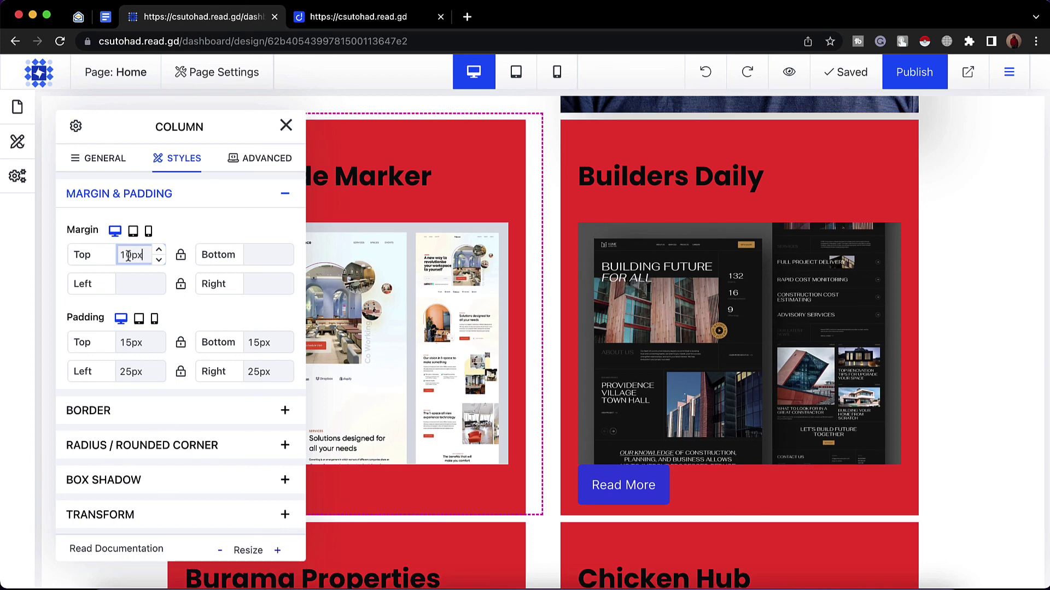
left_click(179, 256)
left_click(286, 125)
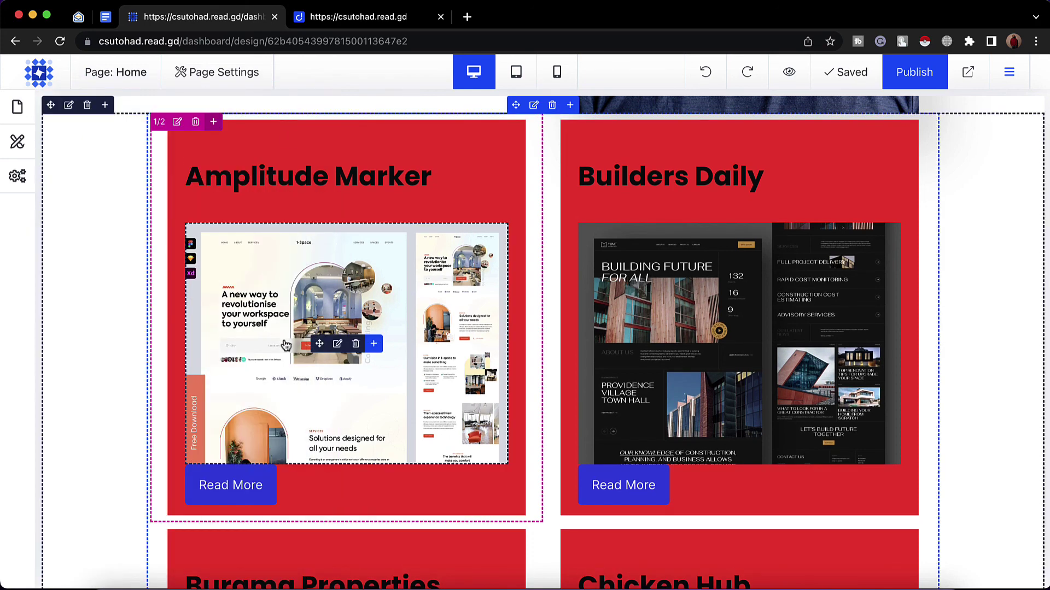
Review the vertical spacing between the project cards throughout the Projects section
scroll(328, 339, "down", 4)
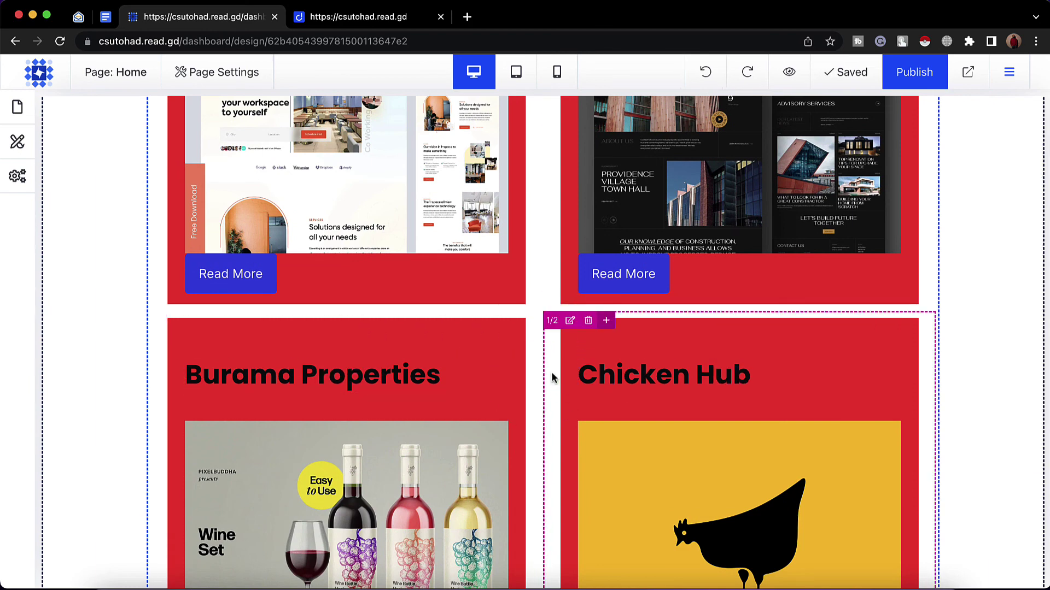
scroll(546, 376, "up", 2)
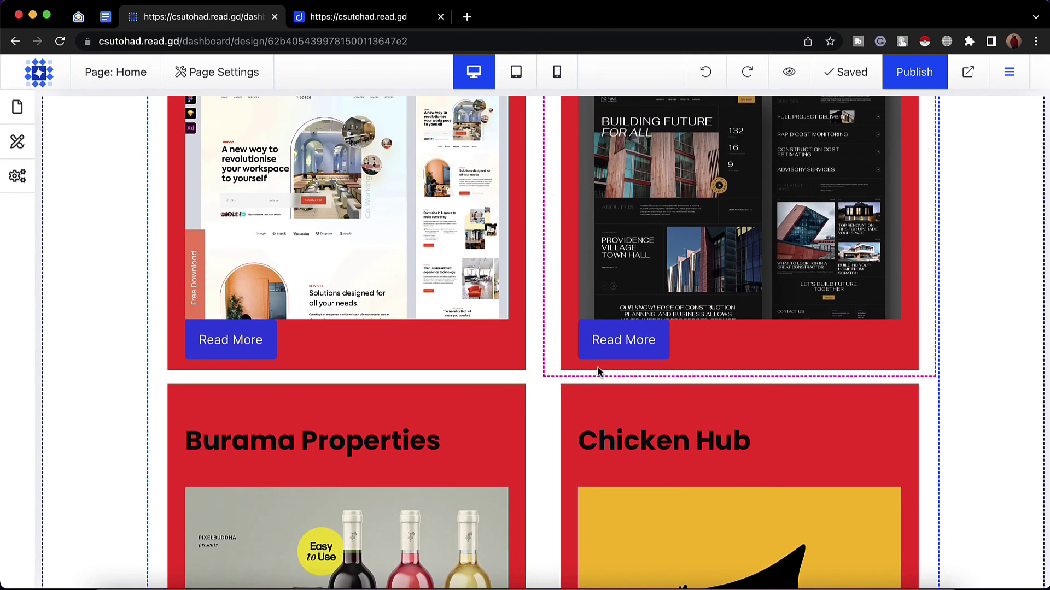
scroll(597, 368, "up", 3)
scroll(593, 393, "down", 5)
scroll(593, 394, "down", 12)
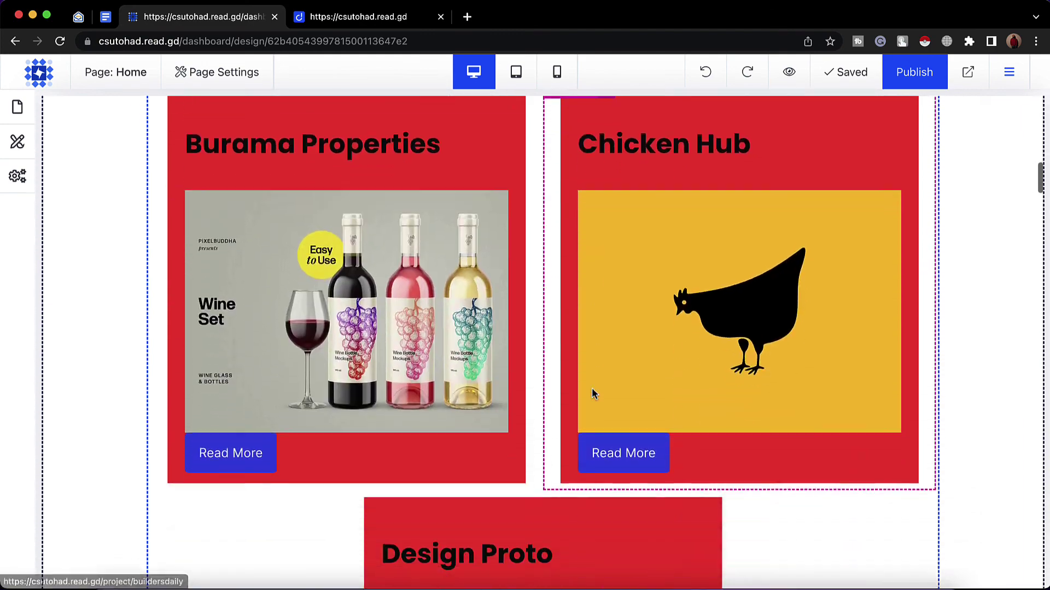
scroll(591, 388, "up", 15)
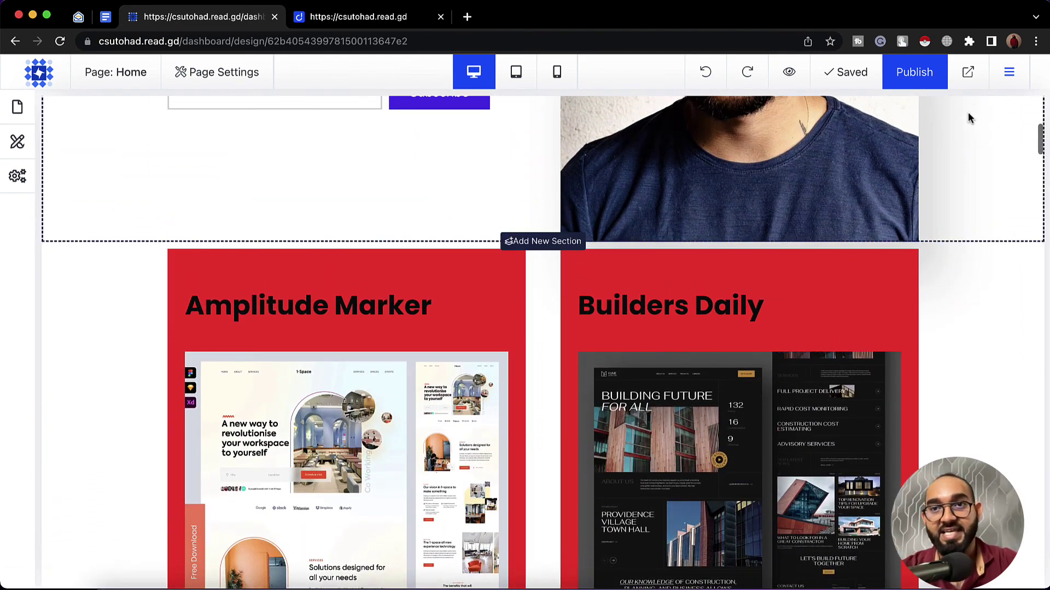
left_click(938, 85)
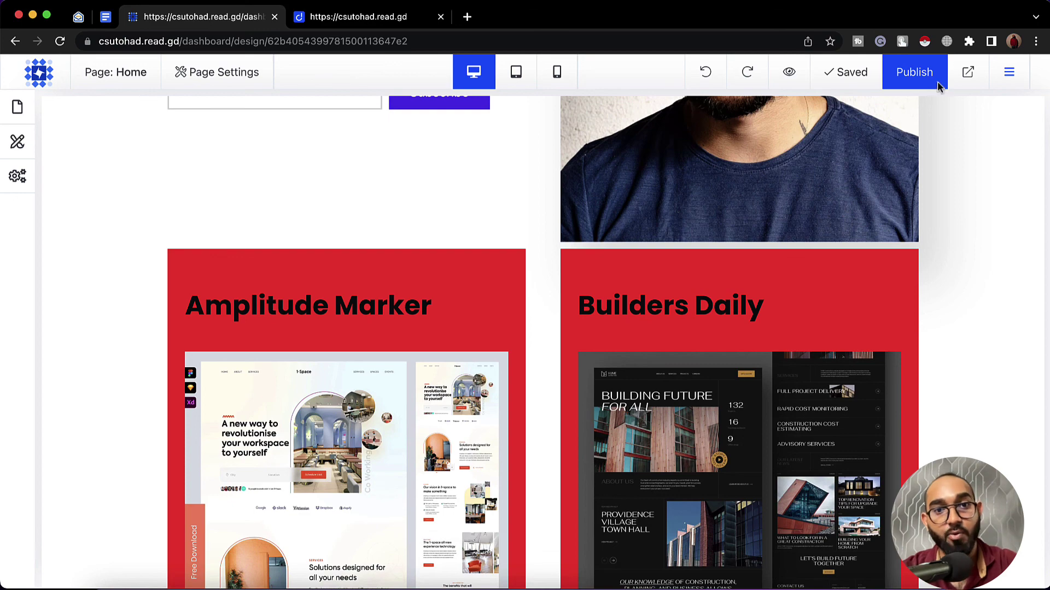
scroll(671, 348, "down", 3)
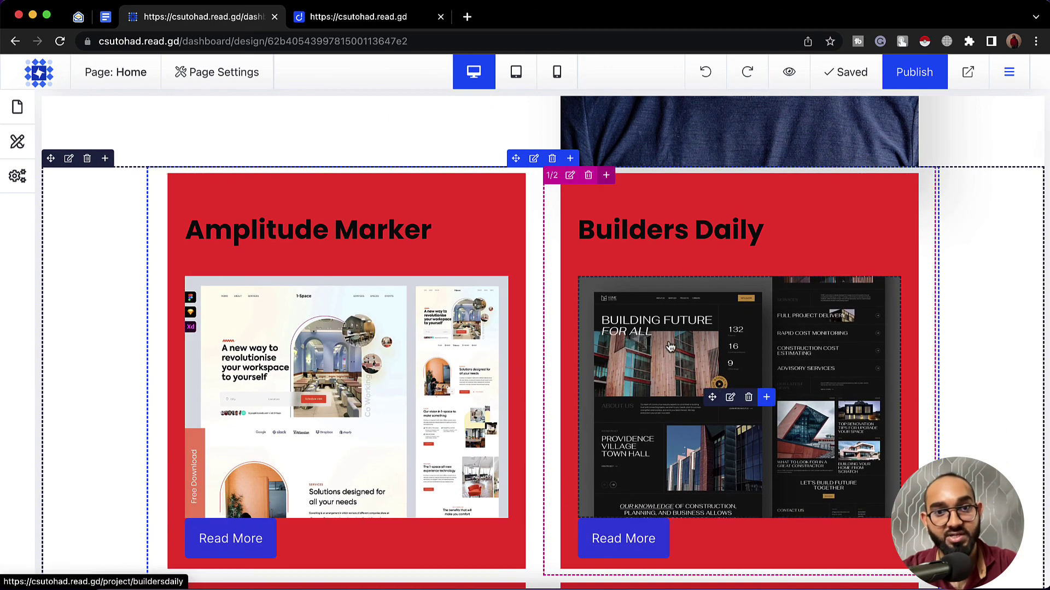
scroll(670, 347, "down", 3)
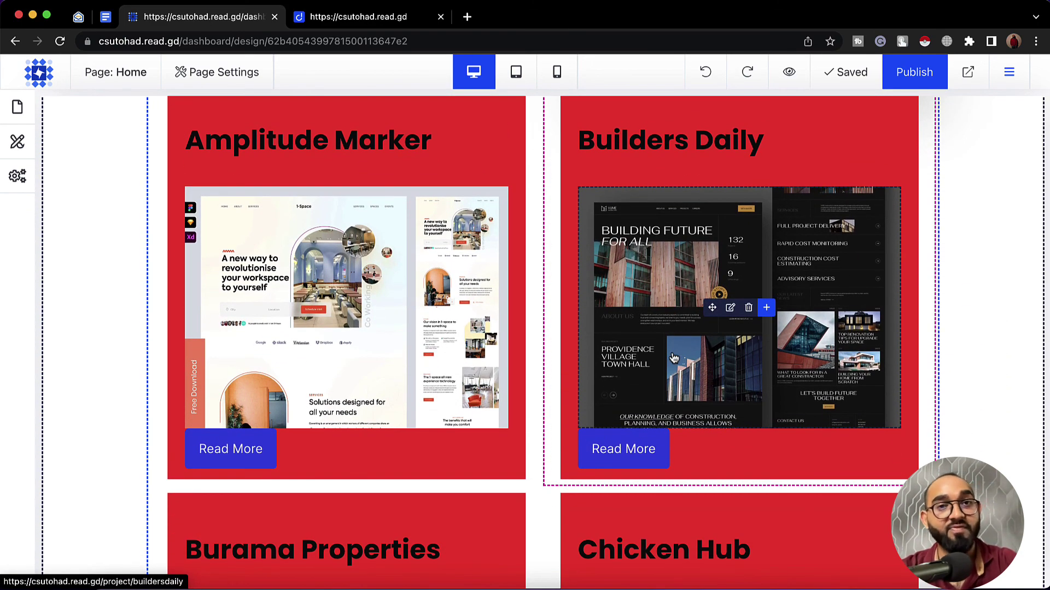